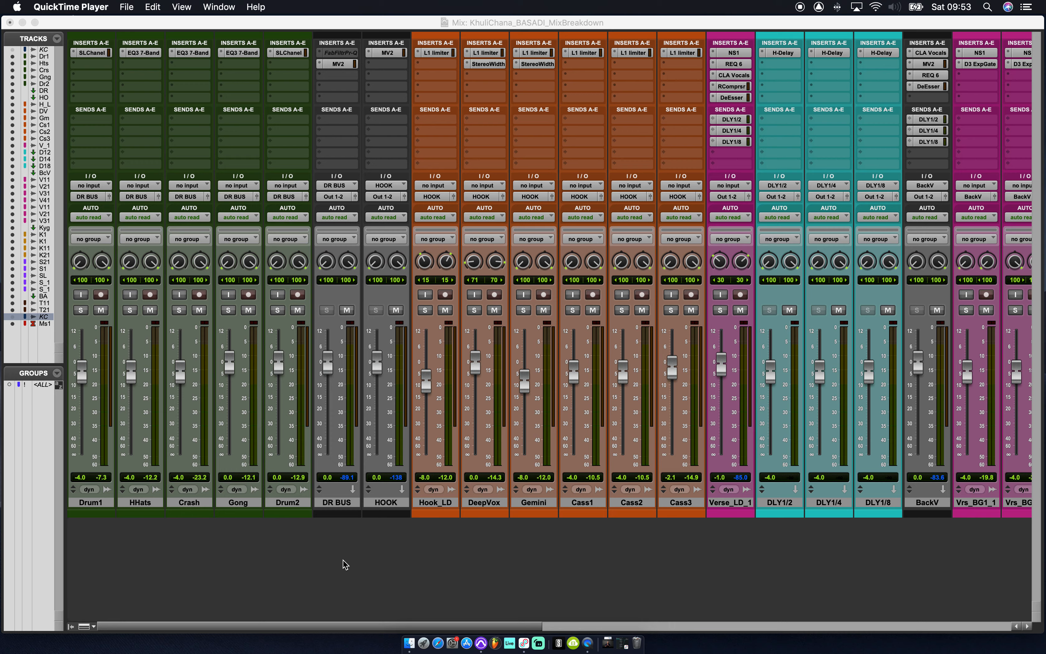
Hide the Comments column in the Edit window.
scroll(343, 560, right, 20)
scroll(343, 560, left, 20)
click(339, 22)
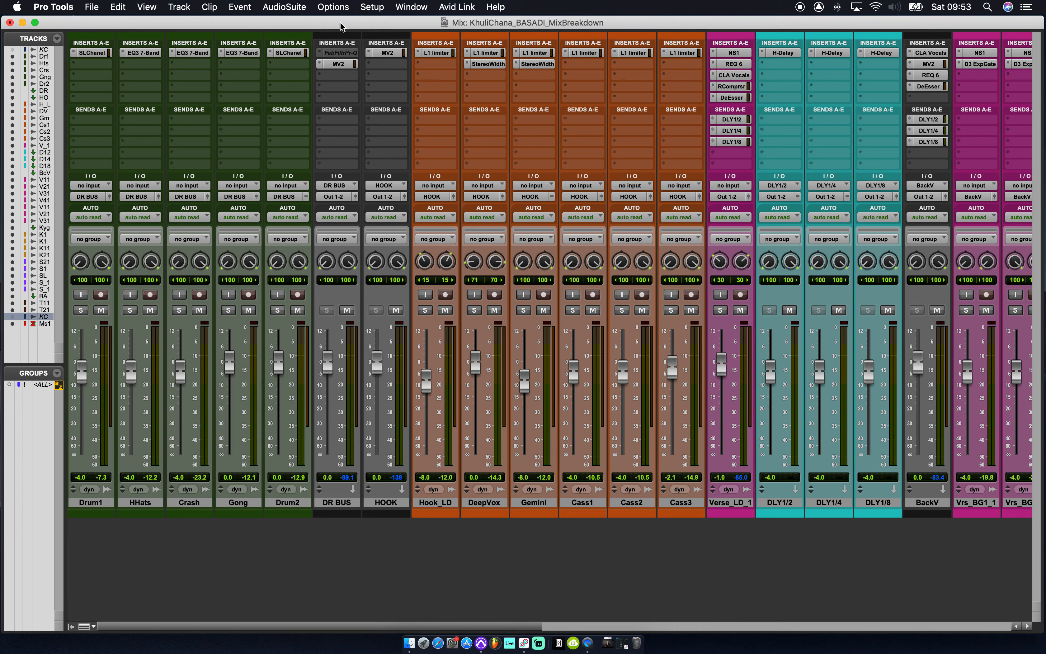
key(super+equal)
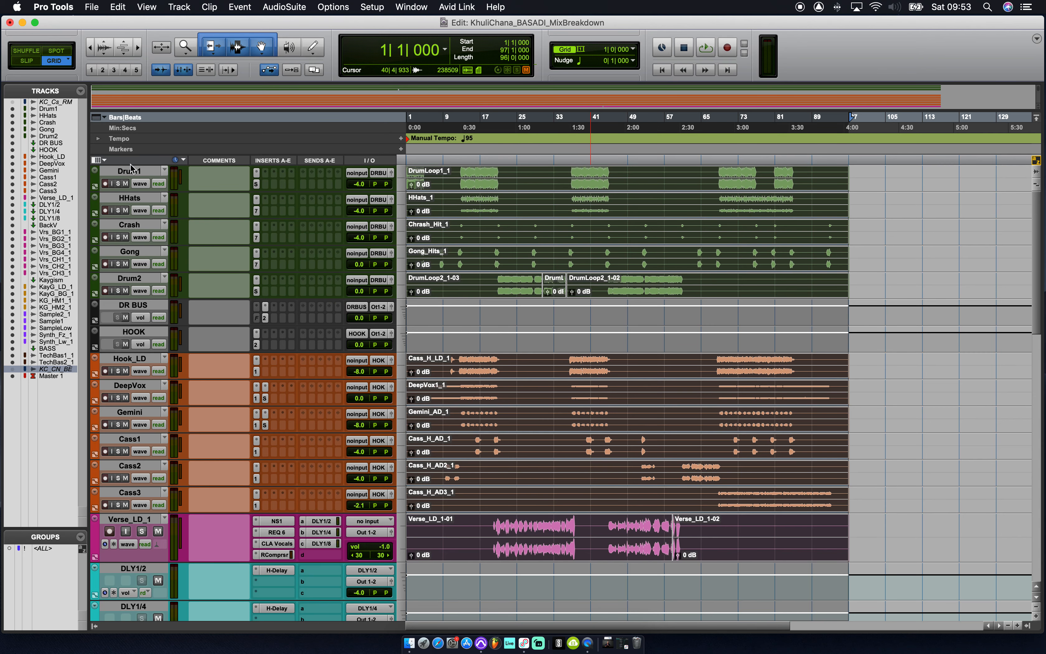
click(106, 161)
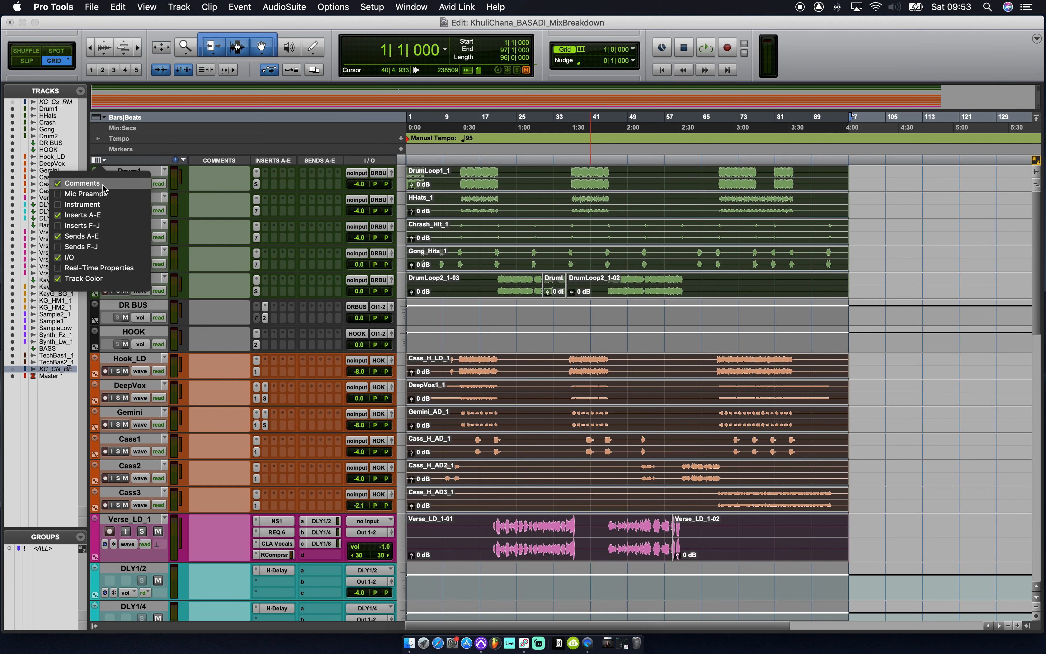
click(104, 185)
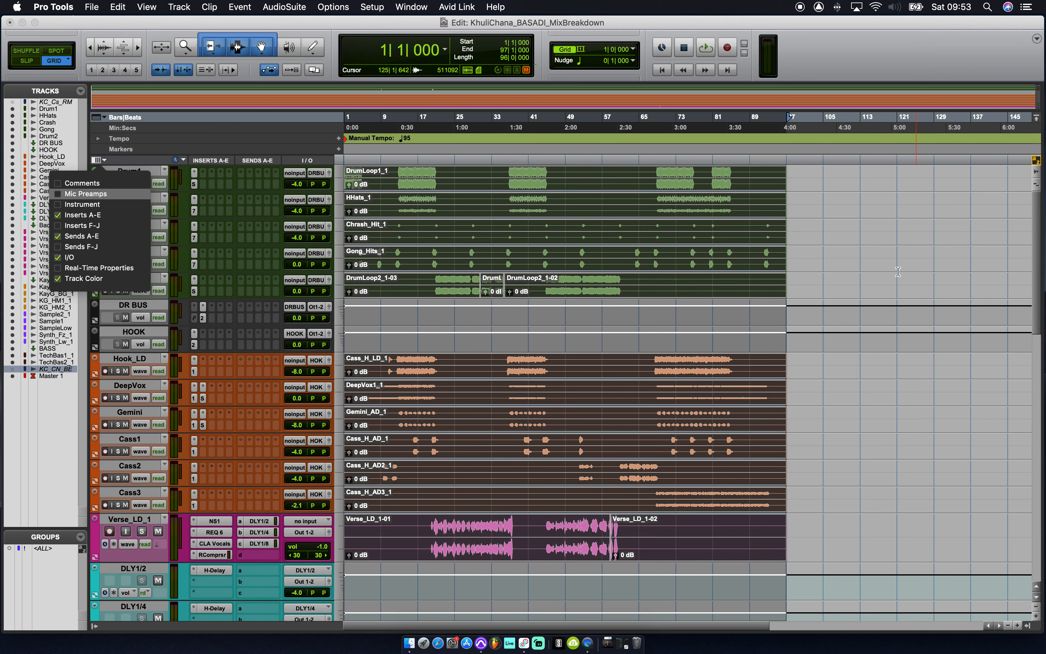
click(856, 84)
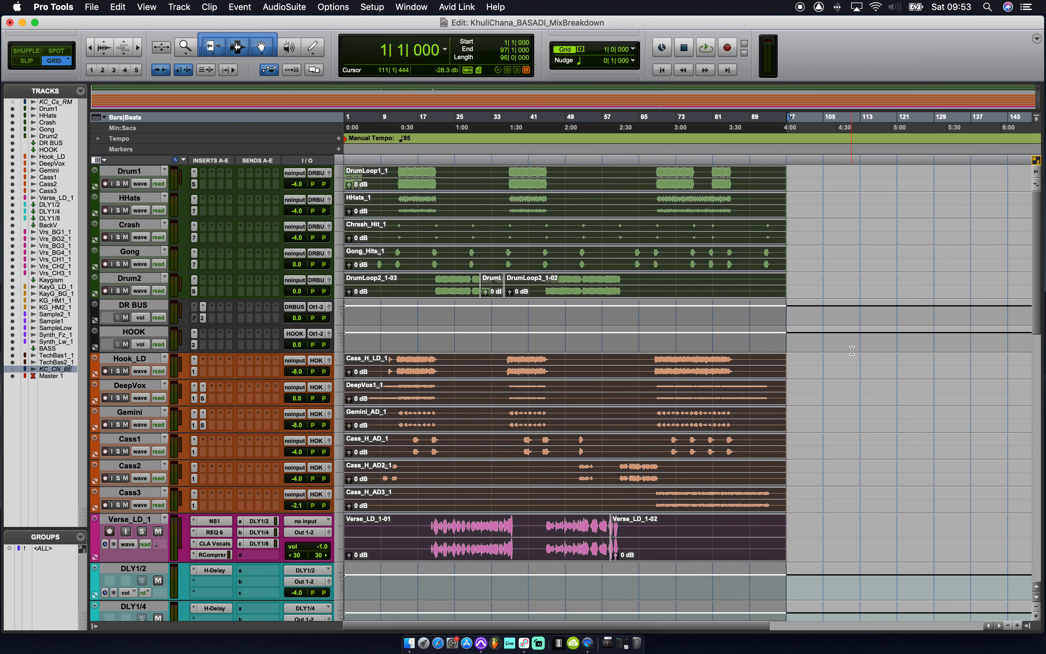
Solo the Drum1, HHats, Crash, Gong and Drum2 tracks in the Mix window.
scroll(852, 350, down, 5)
scroll(719, 298, up, 5)
key(super+equal)
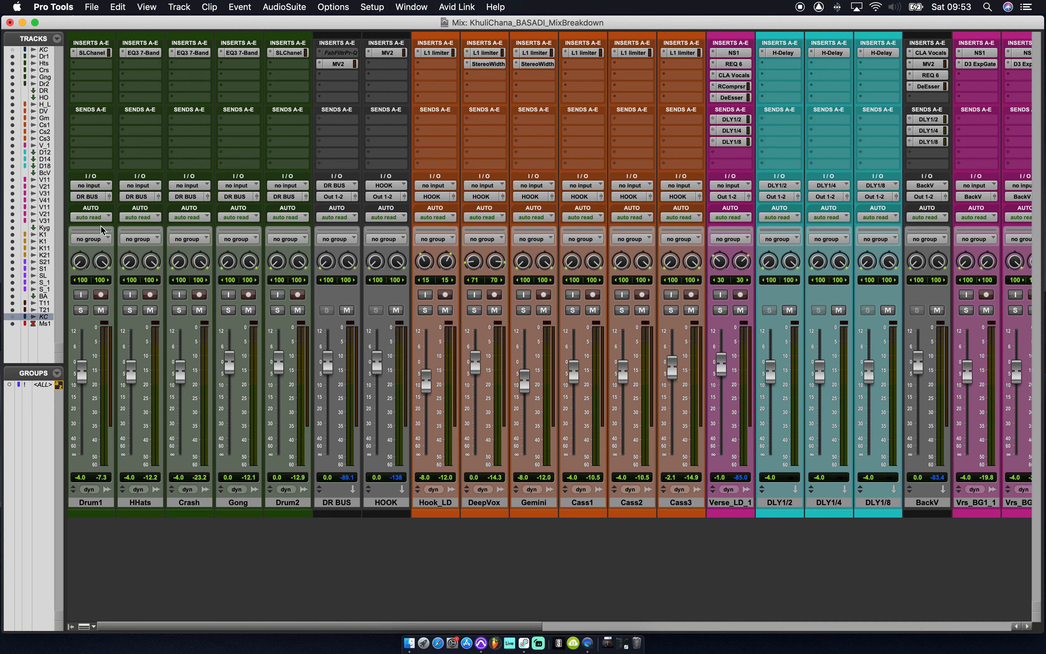
click(80, 310)
click(130, 310)
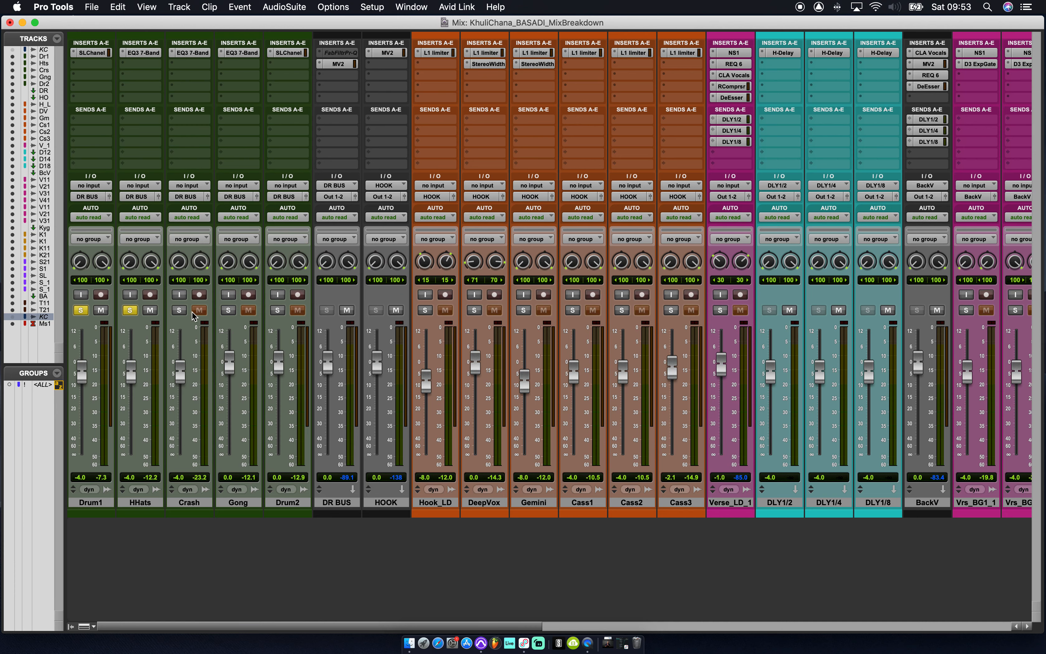
click(179, 310)
click(229, 310)
click(278, 310)
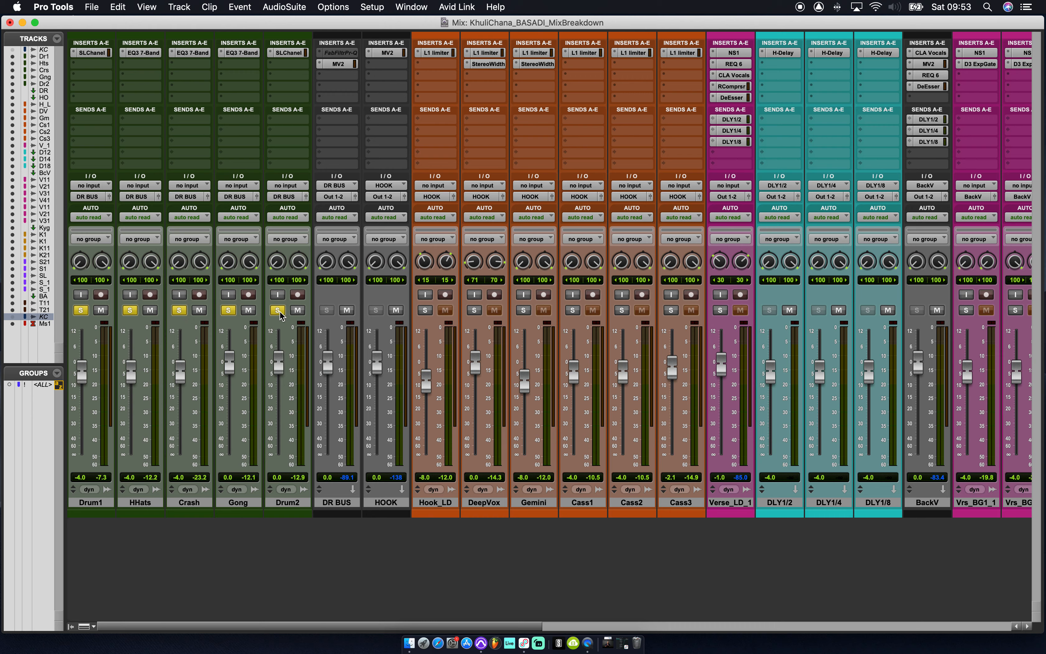
Select bars 69 to 85 across the tracks in the Edit window and play the soloed drums.
key(super+equal)
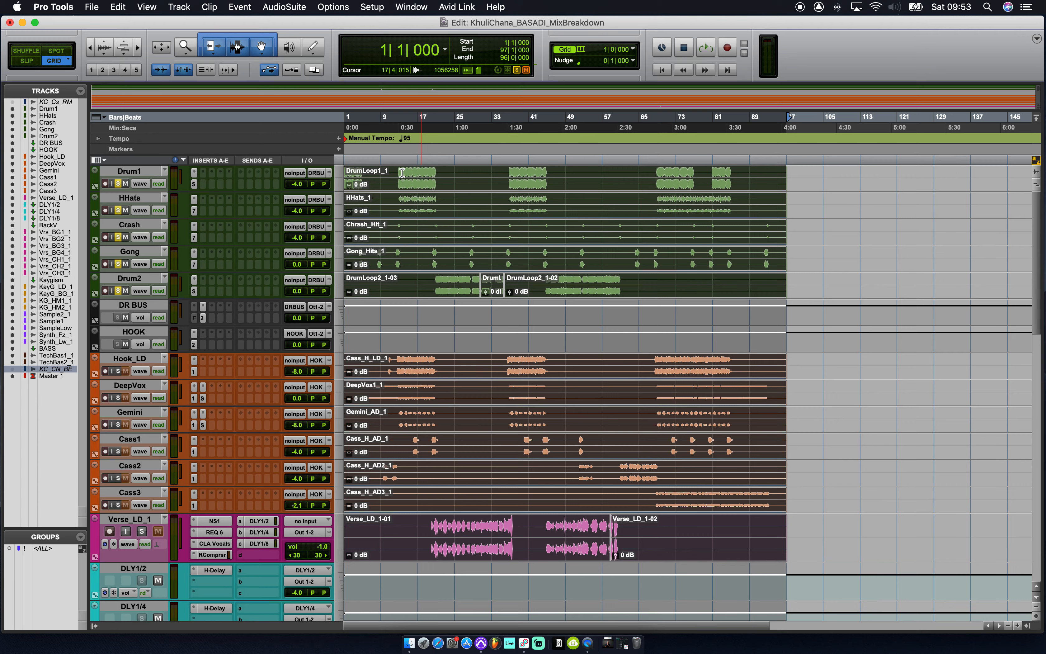
key(t)
key(t)
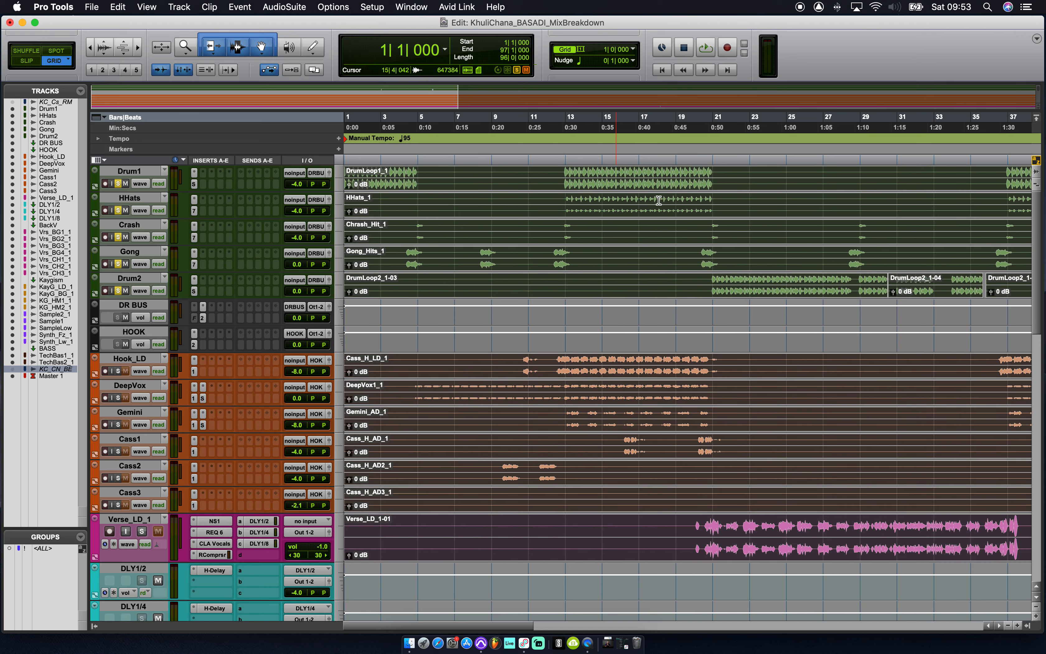
scroll(659, 201, right, 3)
scroll(659, 200, right, 5)
scroll(659, 200, right, 3)
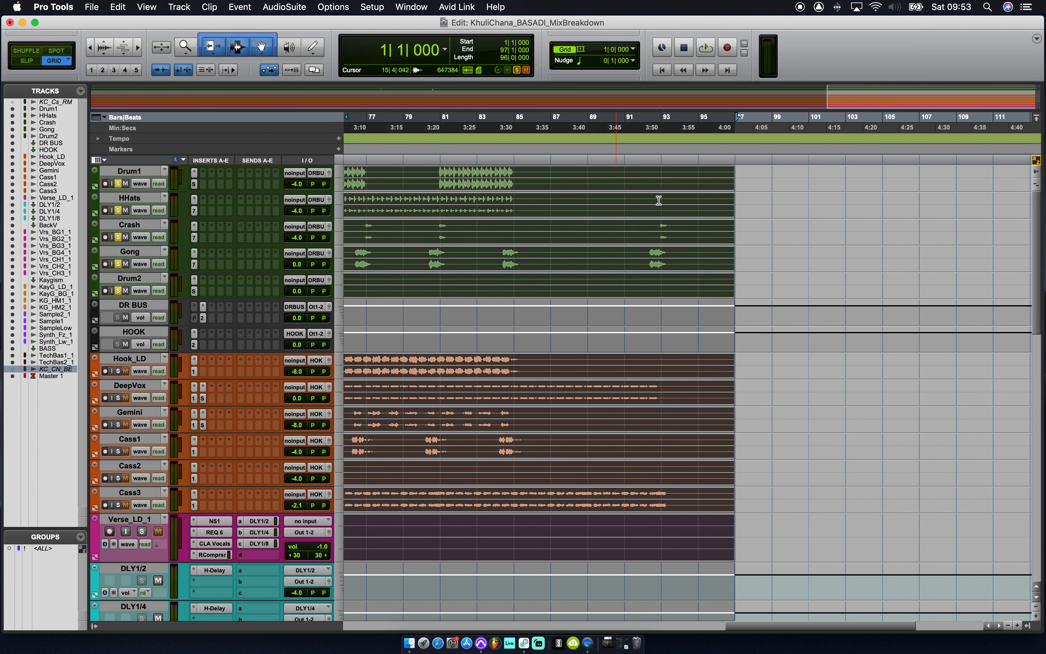
scroll(658, 200, left, 8)
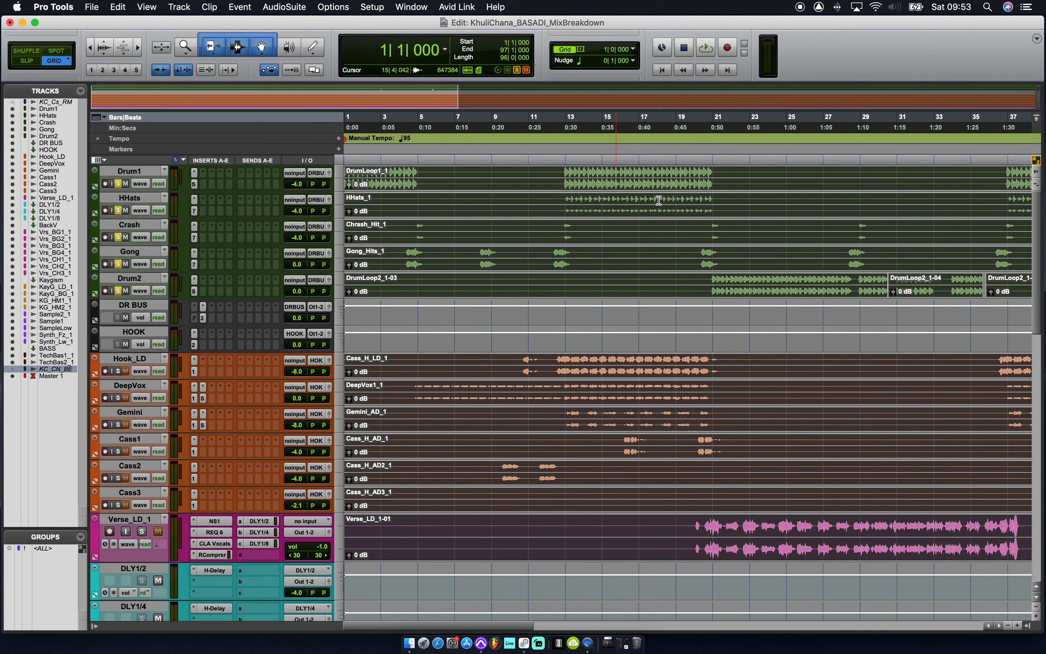
scroll(659, 201, right, 8)
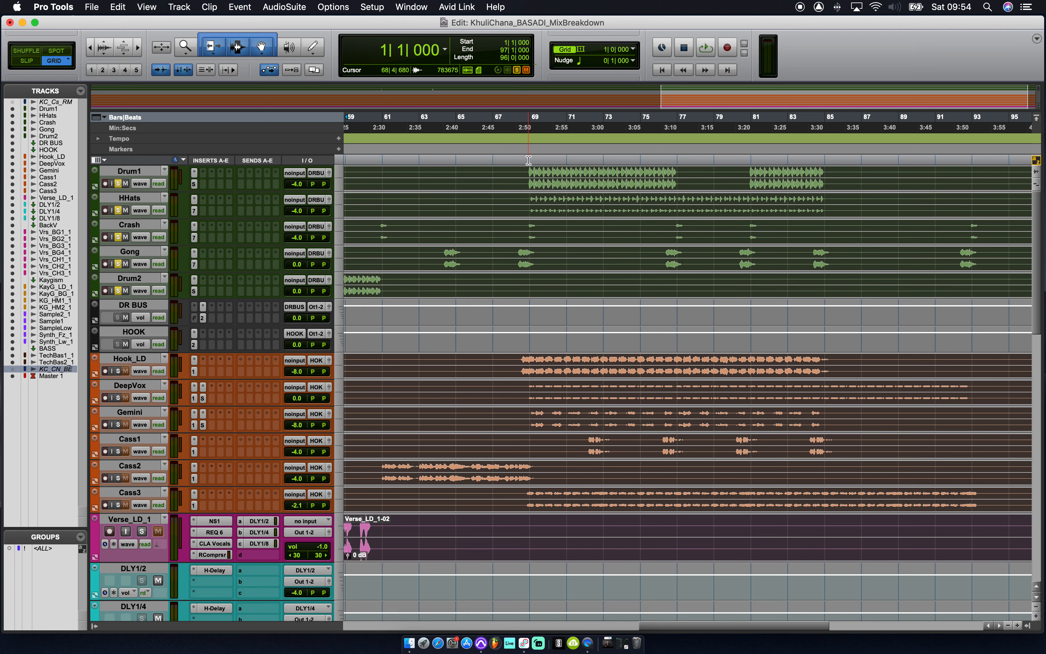
drag(529, 161, 823, 168)
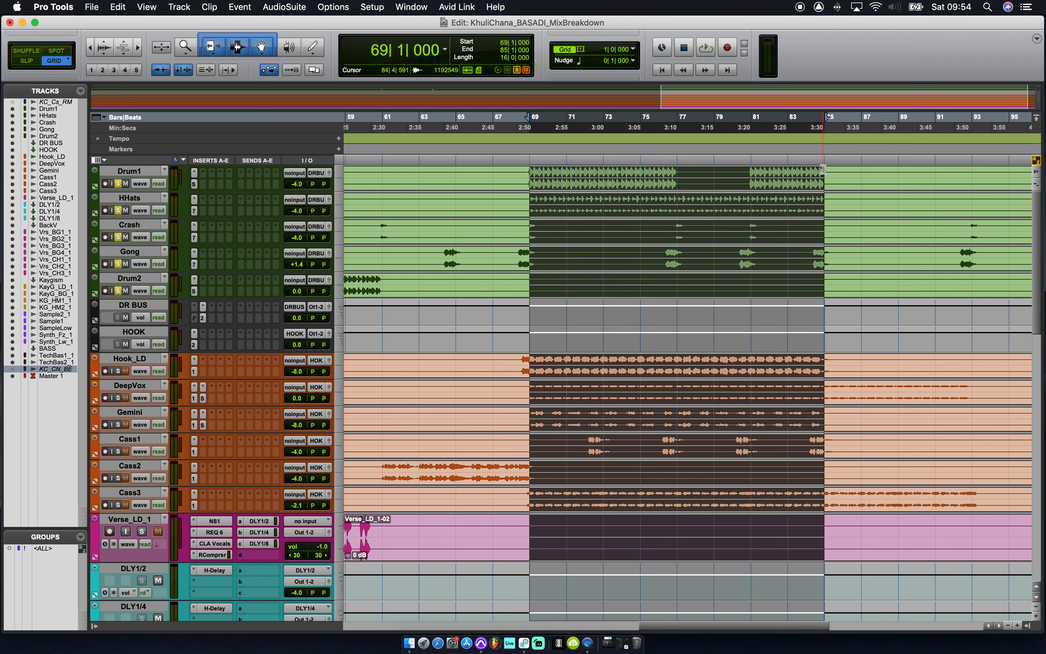
key(space)
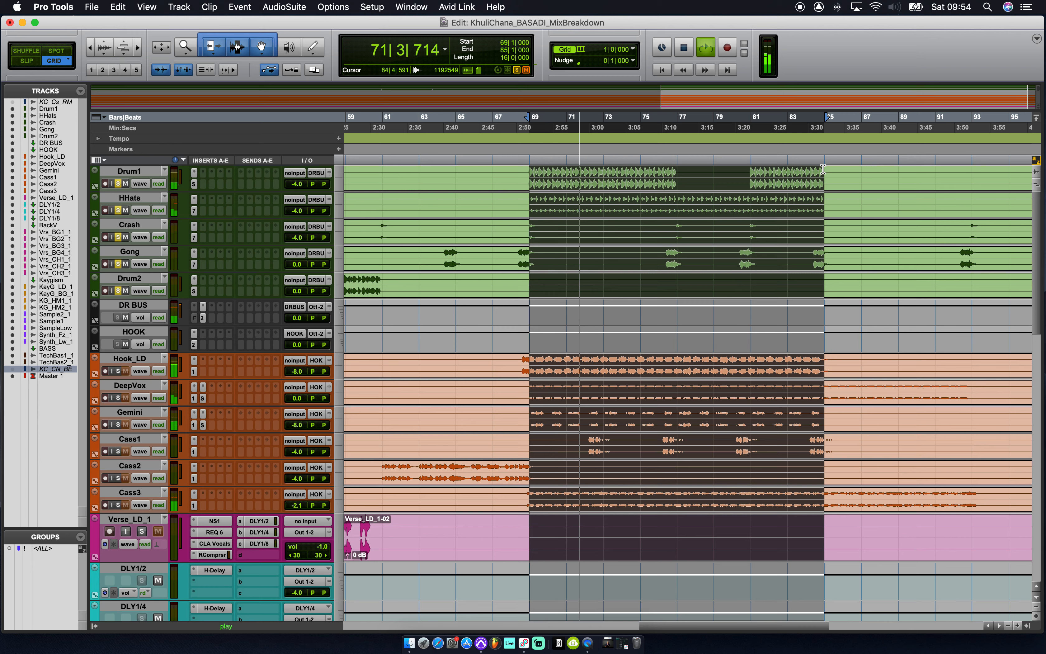
key(space)
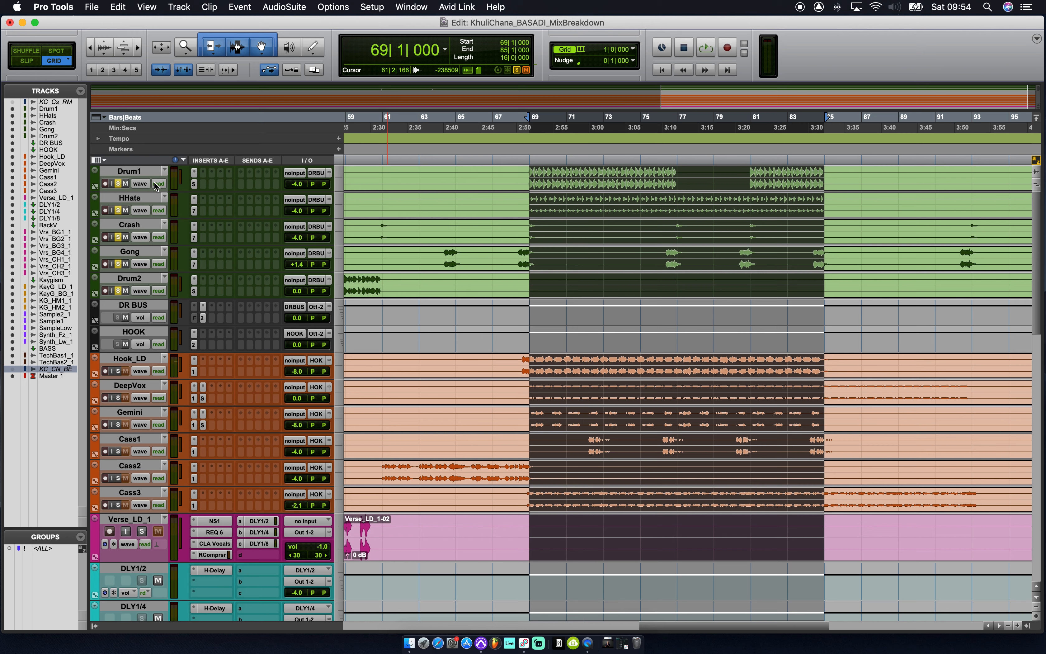
Unsolo Drum2, Gong, Crash and HHats, and play Drum1 alone.
click(118, 290)
click(118, 263)
click(118, 237)
click(118, 210)
key(space)
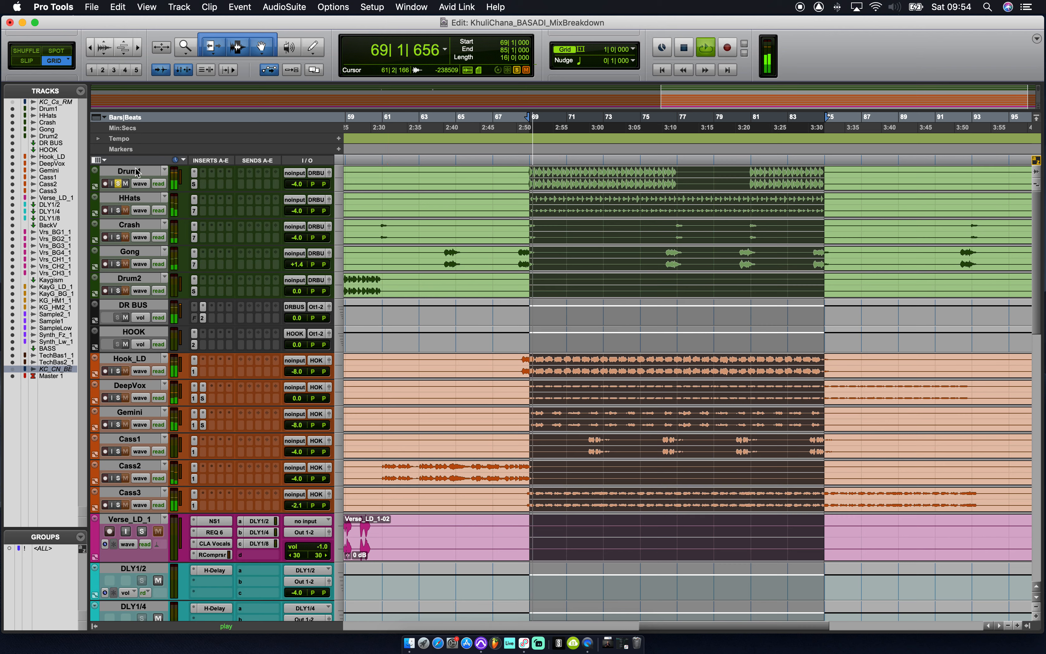
key(space)
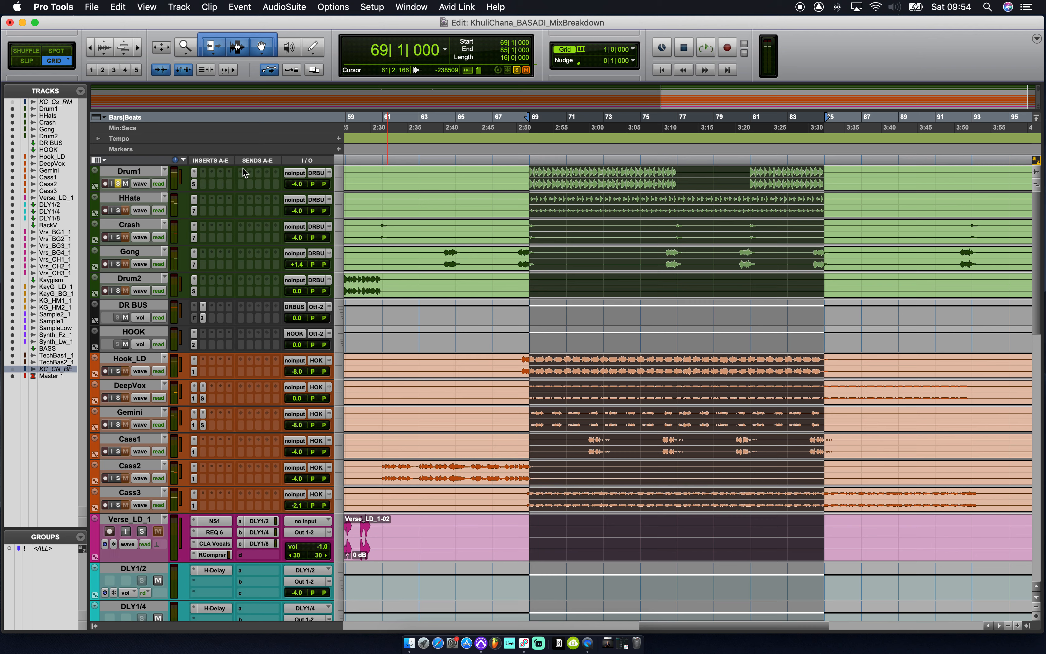
Open the SSLChannel plug-in on Drum1, examine its HF, HMF and LF equalizer settings, and play the track through it.
click(194, 185)
drag(545, 181, 453, 115)
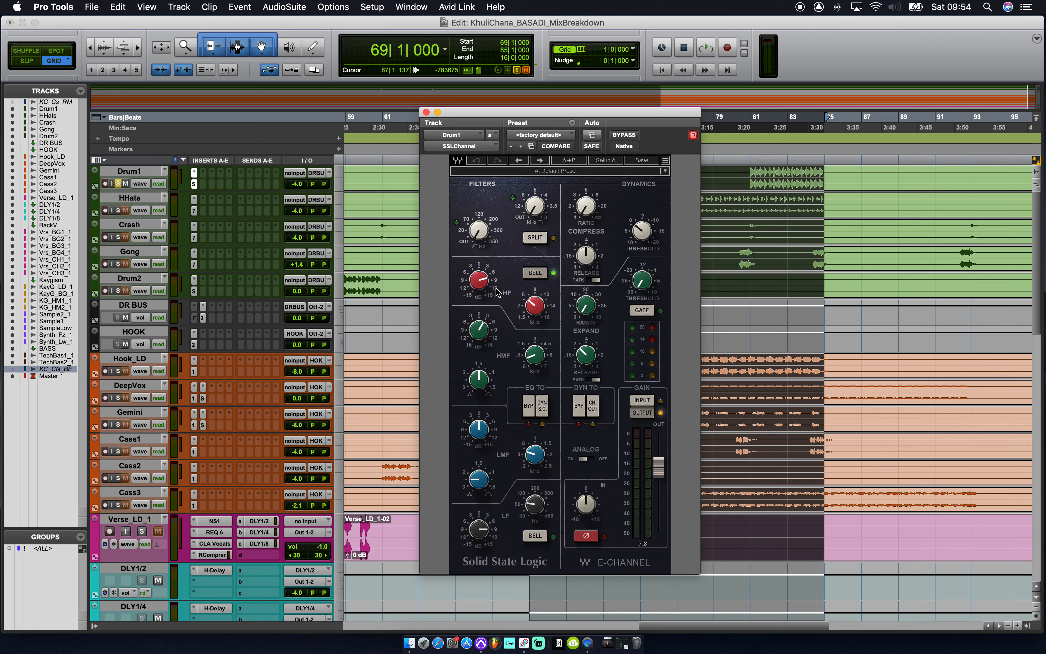
mouse_move(478, 280)
mouse_move(541, 315)
click(487, 335)
click(543, 361)
click(479, 528)
click(539, 507)
click(478, 528)
click(536, 504)
key(space)
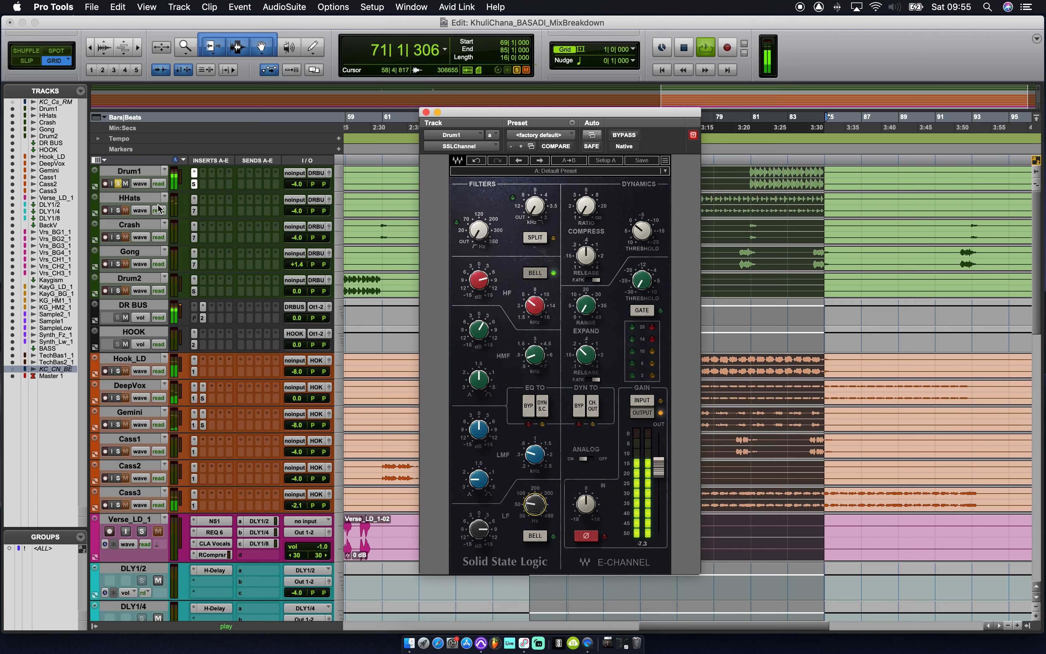
key(space)
Close the SSLChannel plug-in, and switch the solo from Drum1 to HHats during playback of the selected bars.
click(117, 183)
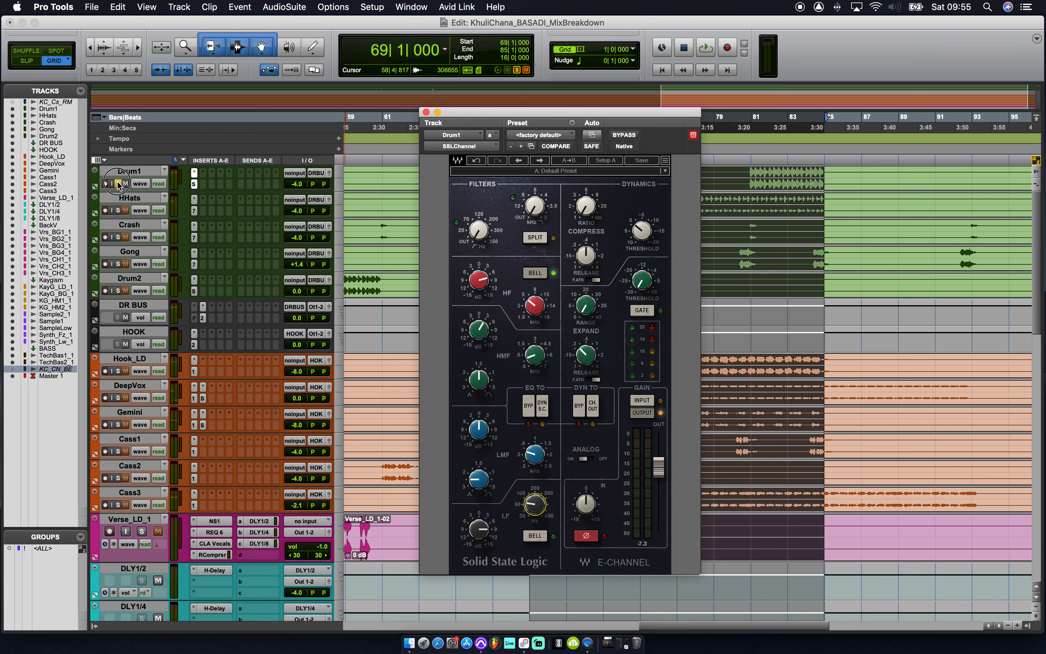
click(426, 112)
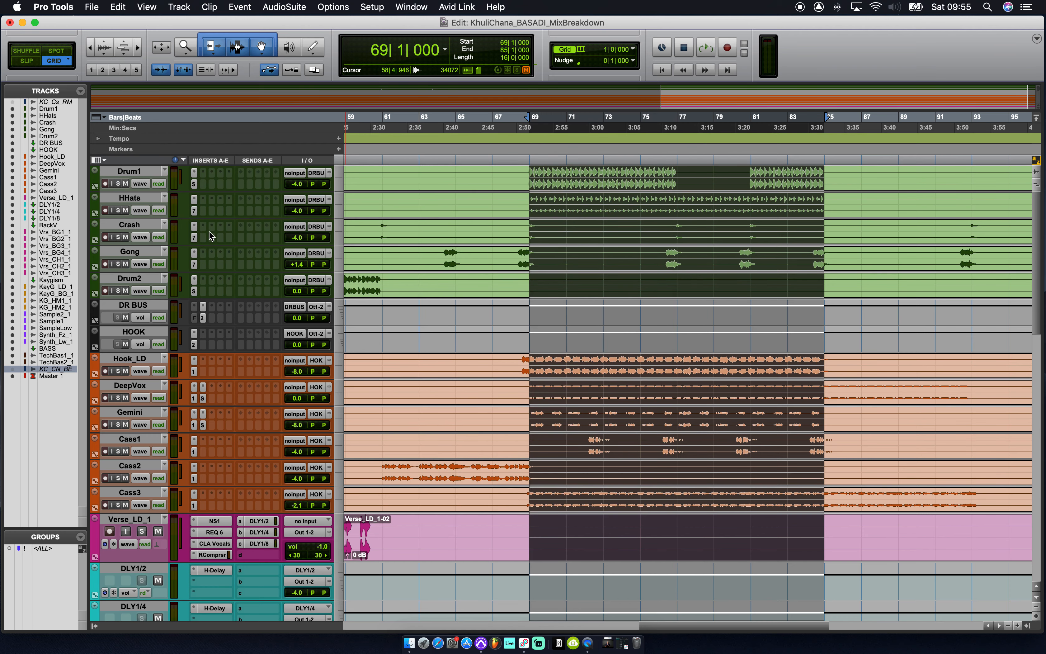
click(118, 211)
key(space)
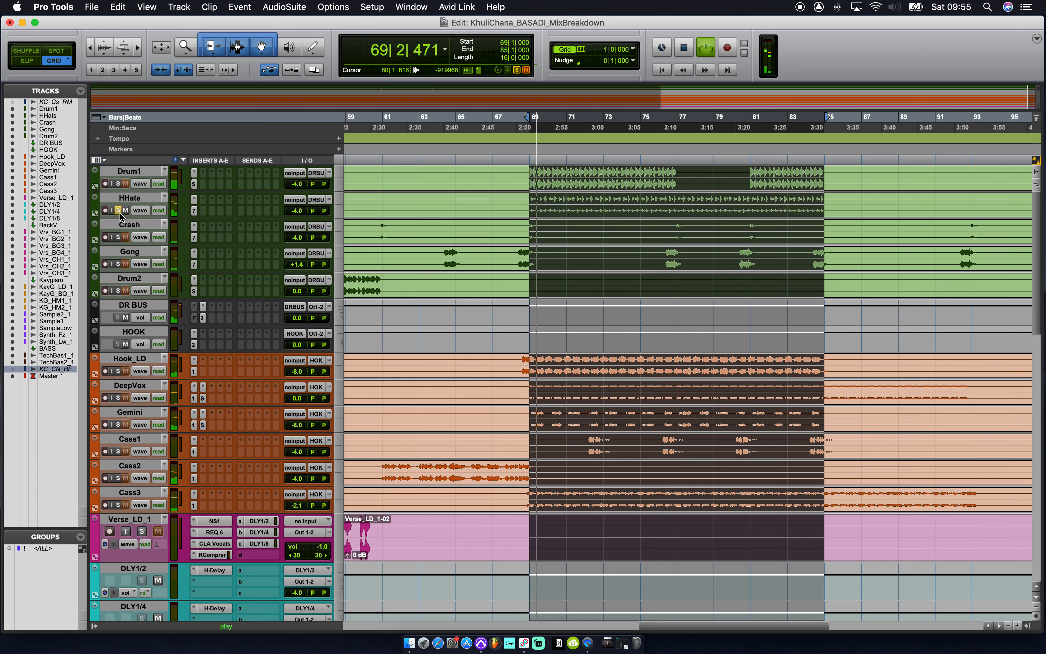
Set the LMF gain to -7.4 dB in the EQ3 7-Band on HHats, and close the plug-in.
click(194, 211)
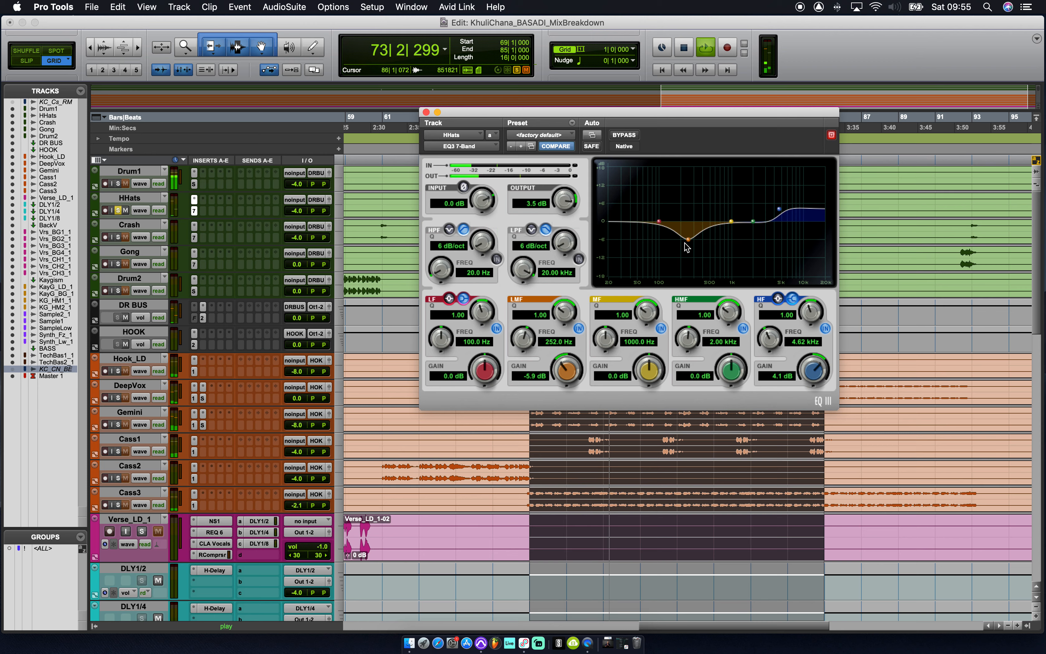
mouse_move(568, 362)
mouse_down()
mouse_move(571, 303)
mouse_move(577, 370)
mouse_up()
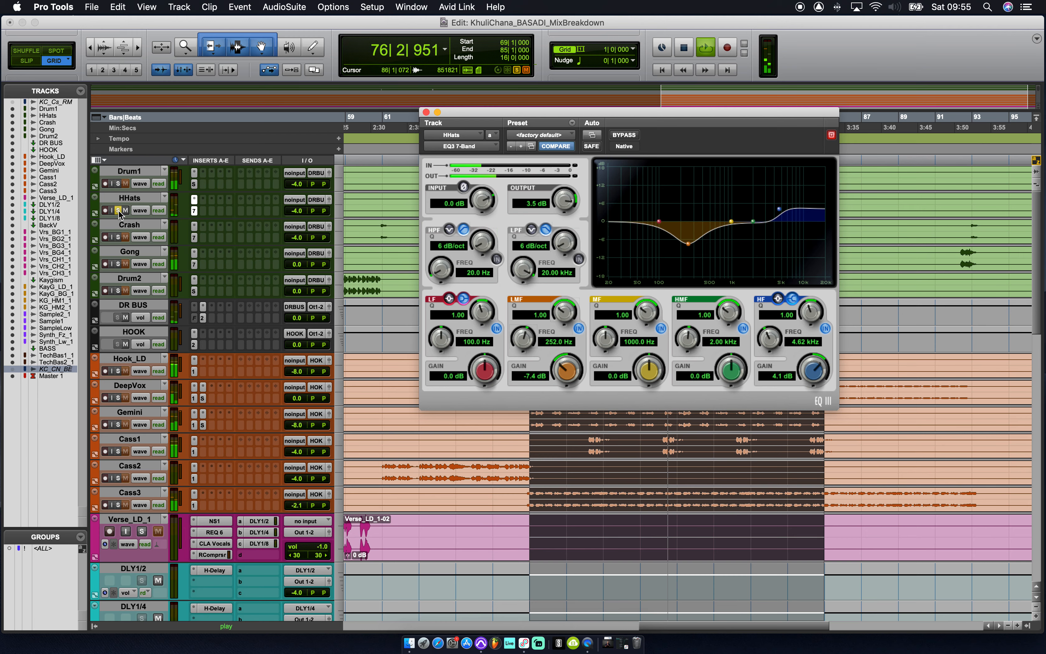
key(space)
click(426, 113)
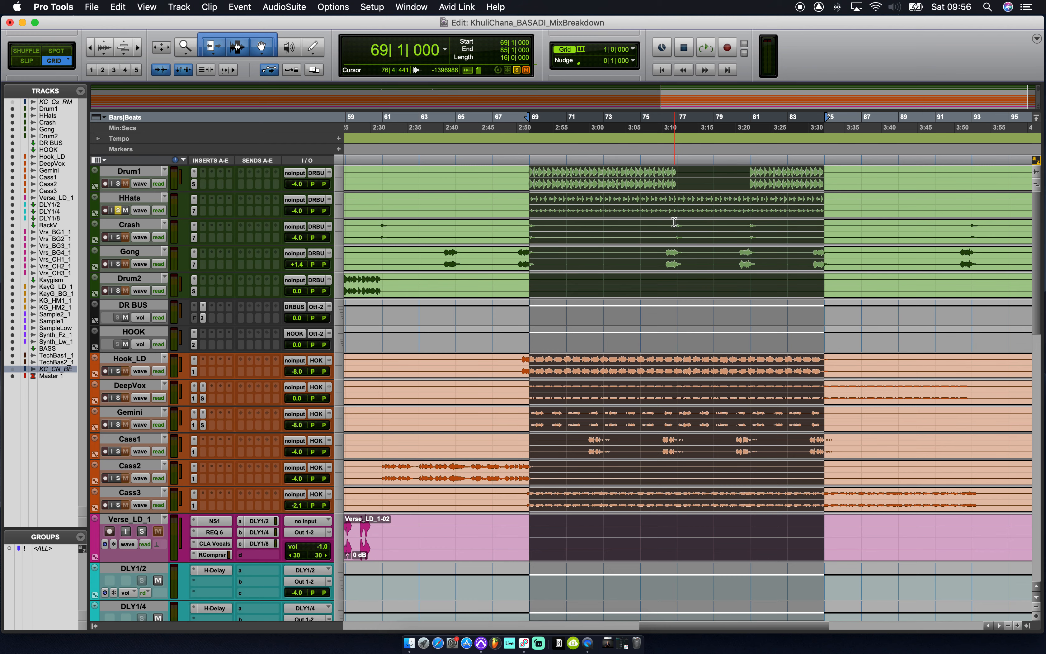
Select bar 77 on the Crash track and play the hit, moving the solo from HHats to Crash.
drag(676, 222, 699, 227)
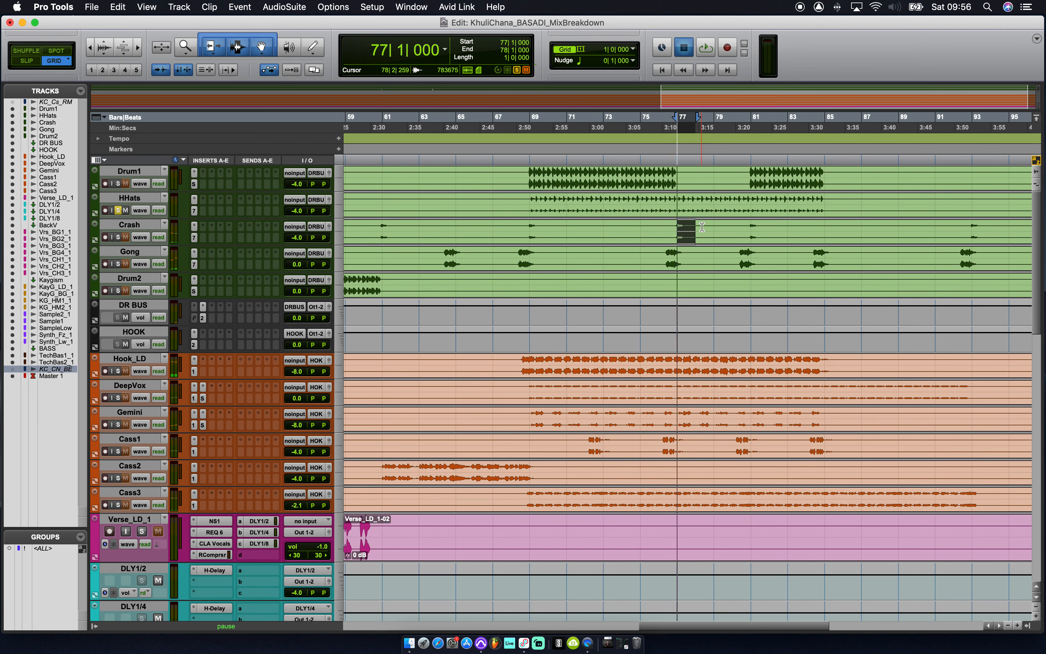
key(space)
click(120, 238)
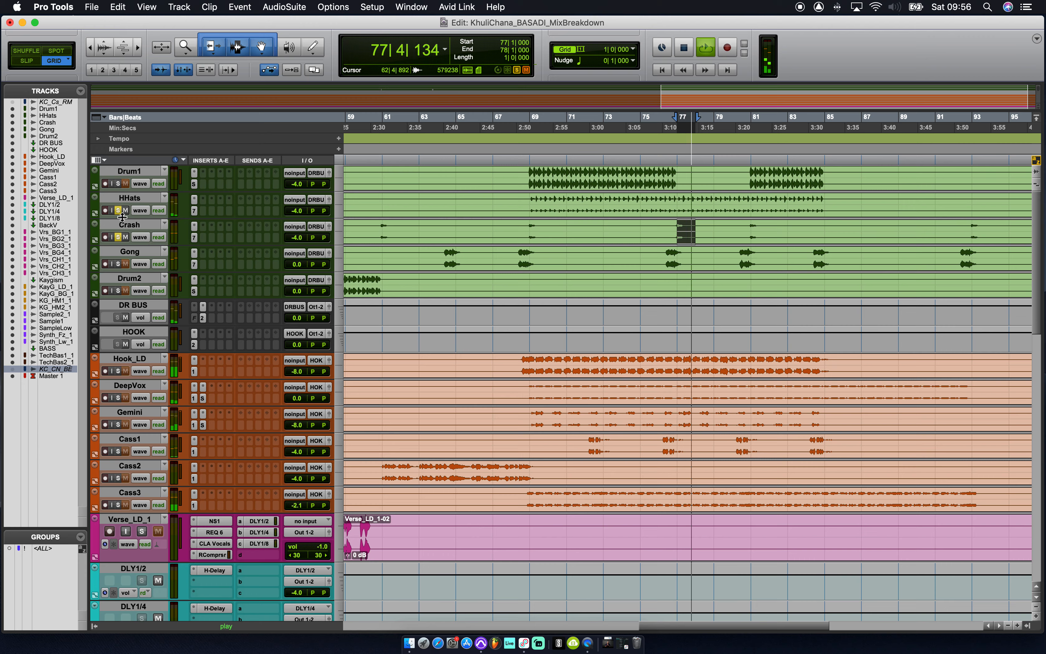
click(118, 210)
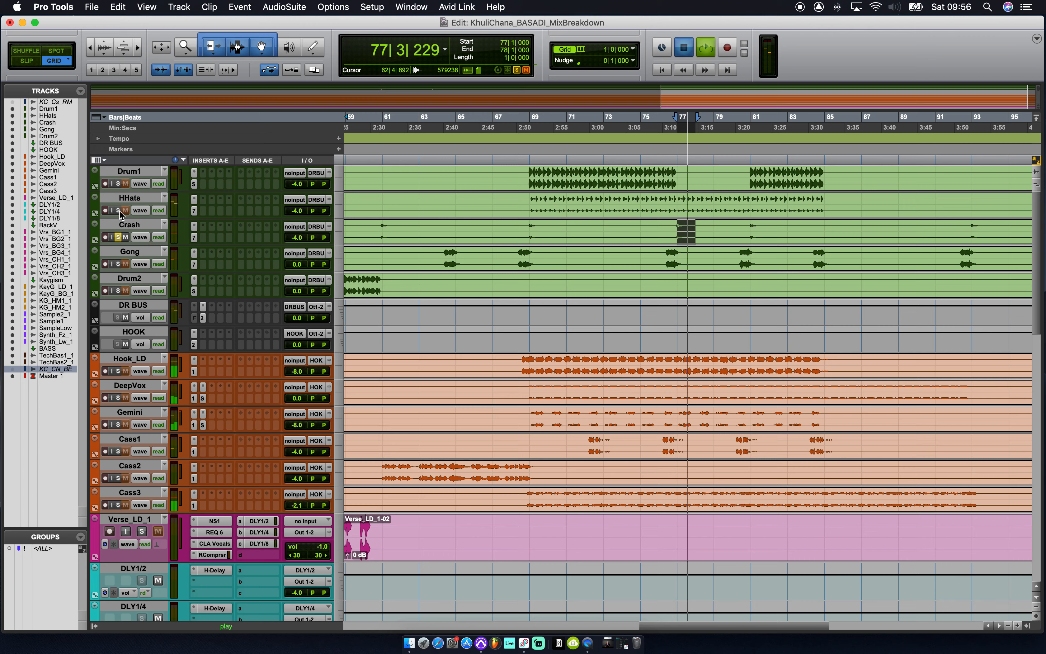
key(space)
Switch the solo from Crash to Gong, and play the Gong hit selected from bar 76 to bar 78.
click(118, 236)
click(118, 263)
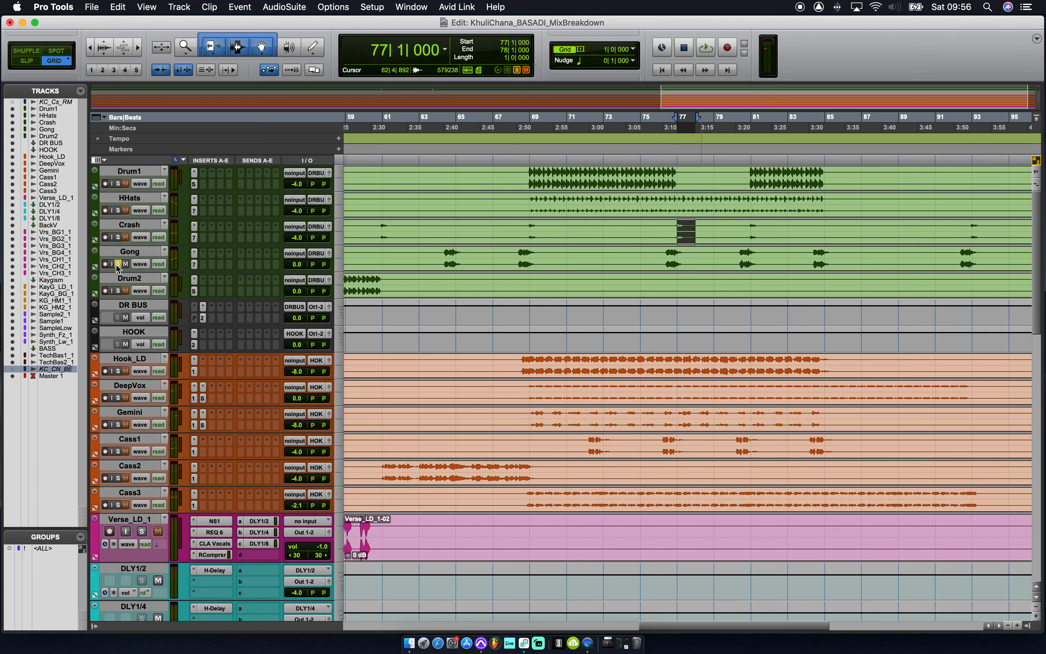
click(669, 258)
drag(670, 258, 696, 266)
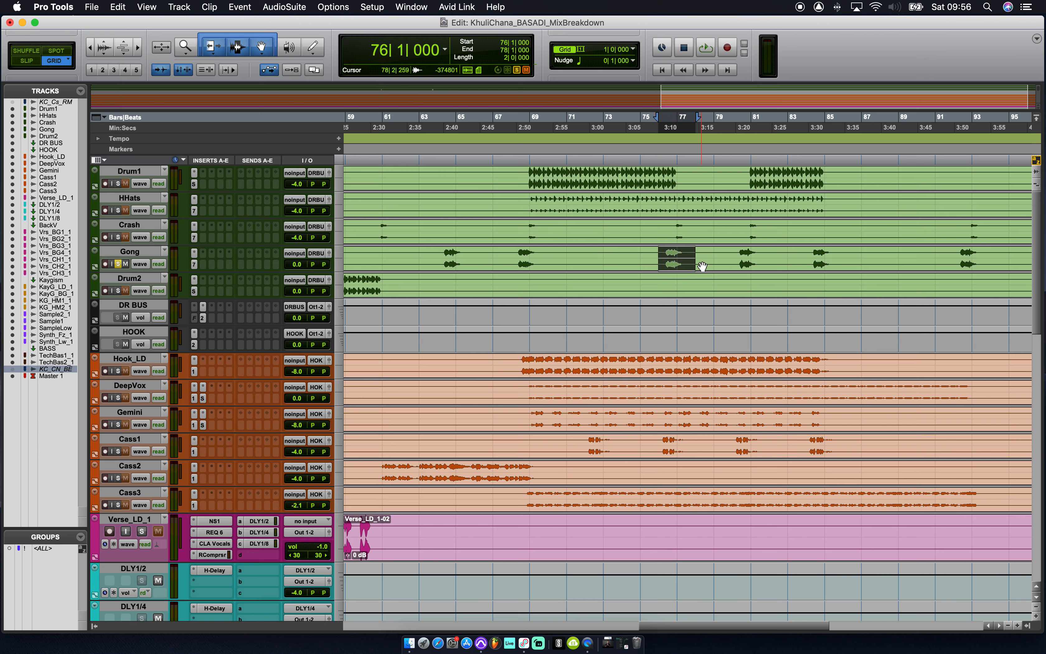
key(space)
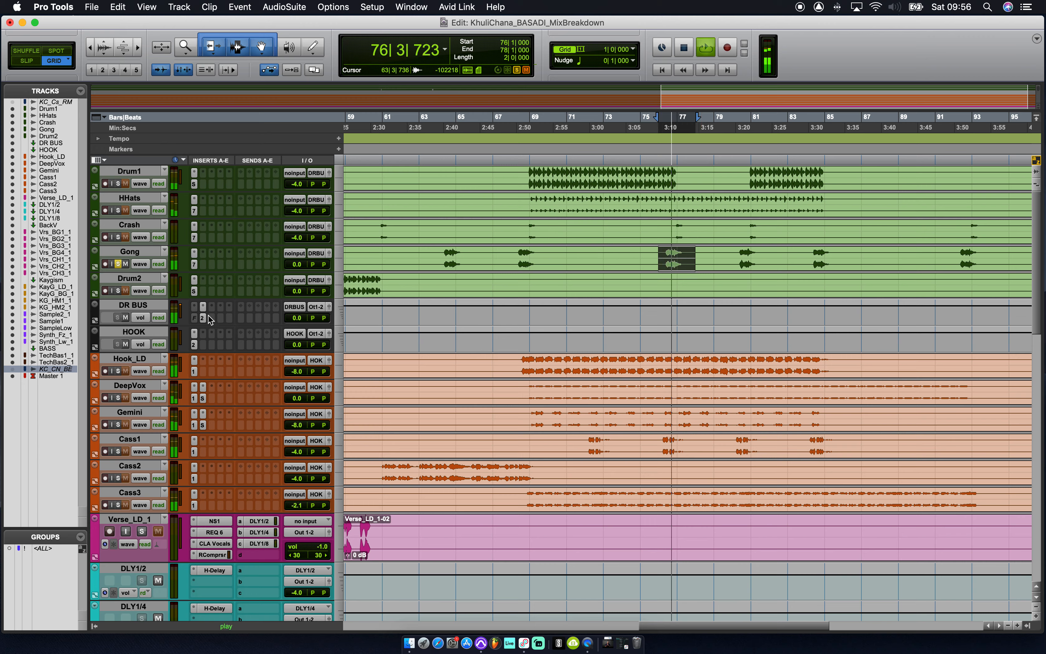
key(space)
Open the EQ3 7-Band on Crash, followed by the one on Gong, to review their settings.
click(194, 237)
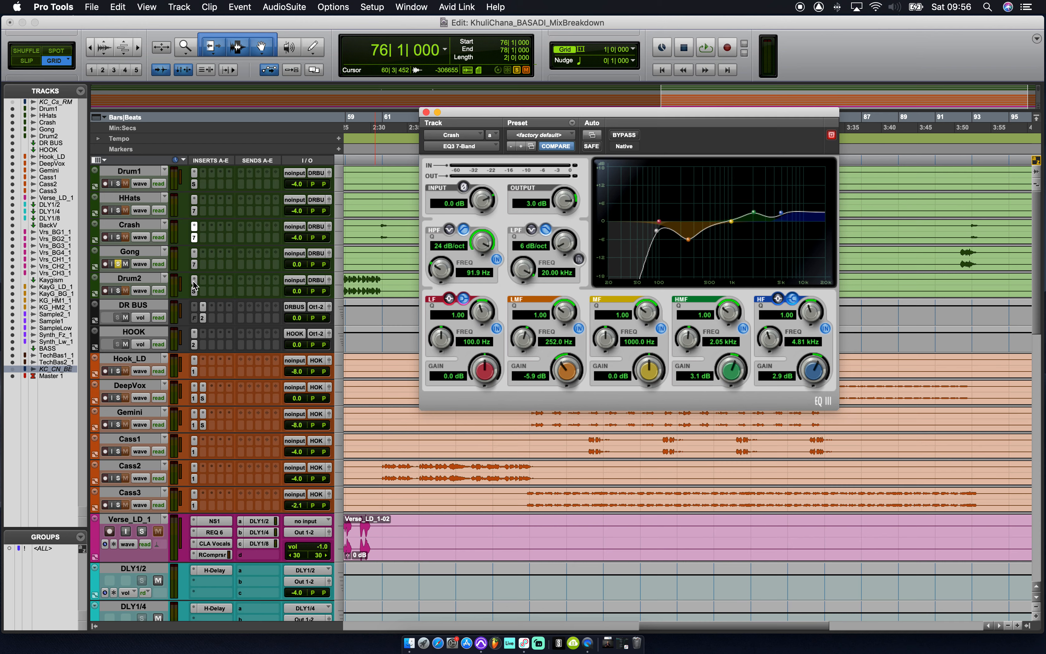
click(193, 252)
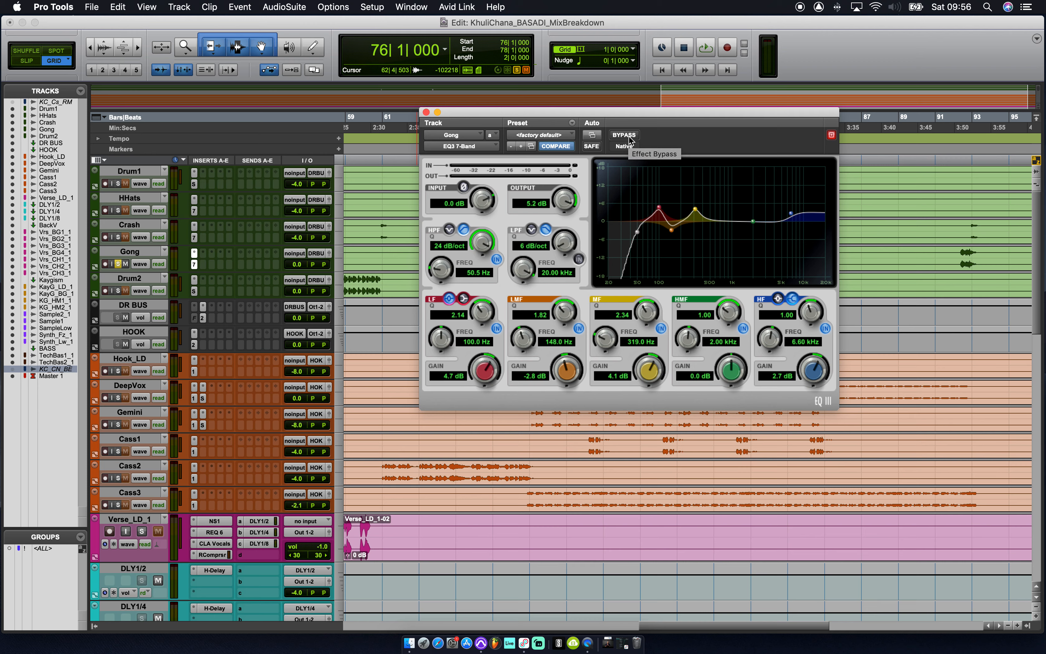
Compare the selected Gong hit with its EQ3 7-Band active and bypassed, leaving it active, and unsolo Gong and close the plug-in.
key(space)
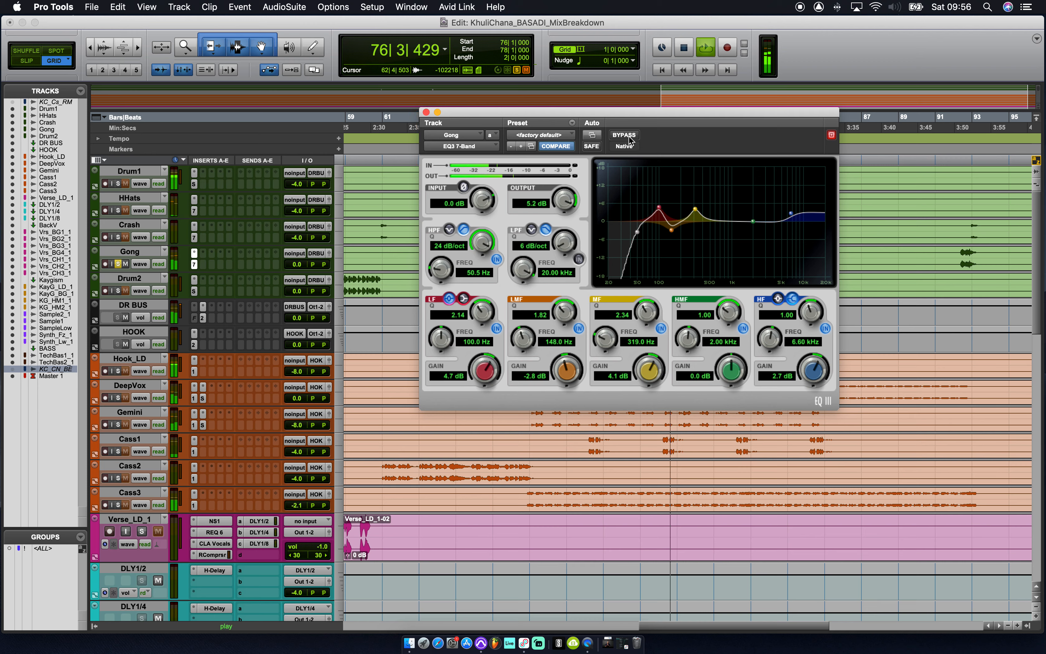
click(624, 135)
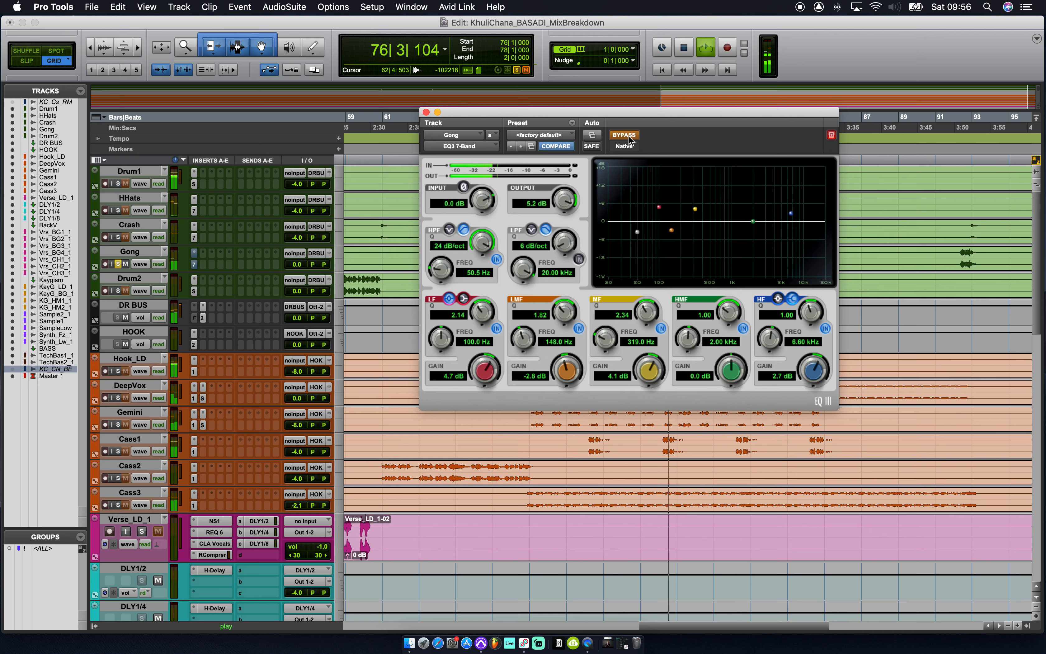
key(space)
click(630, 139)
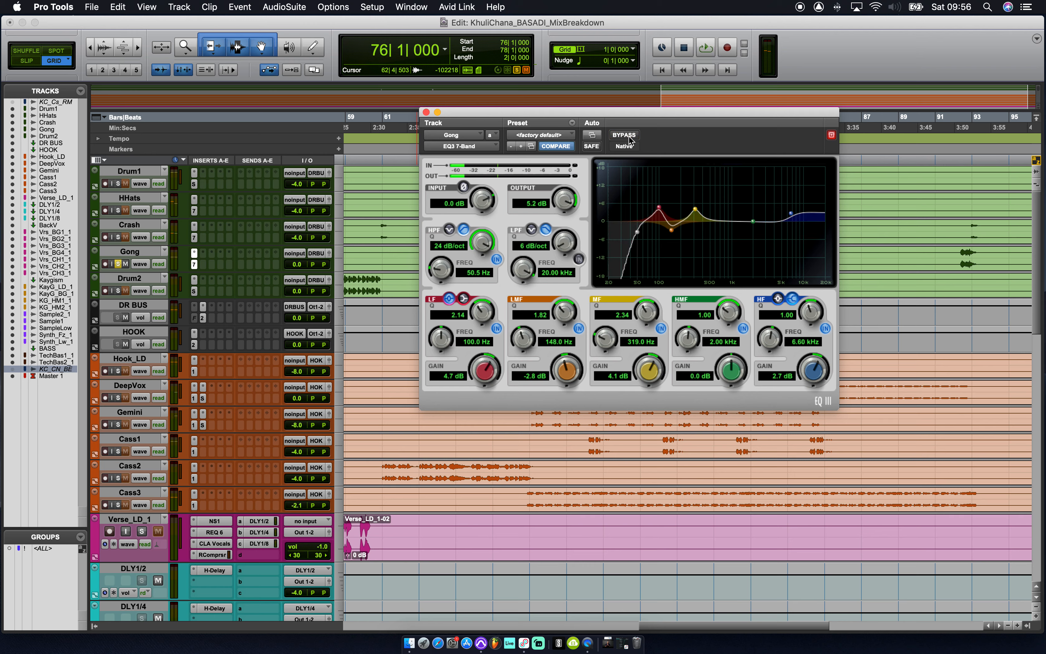
key(space)
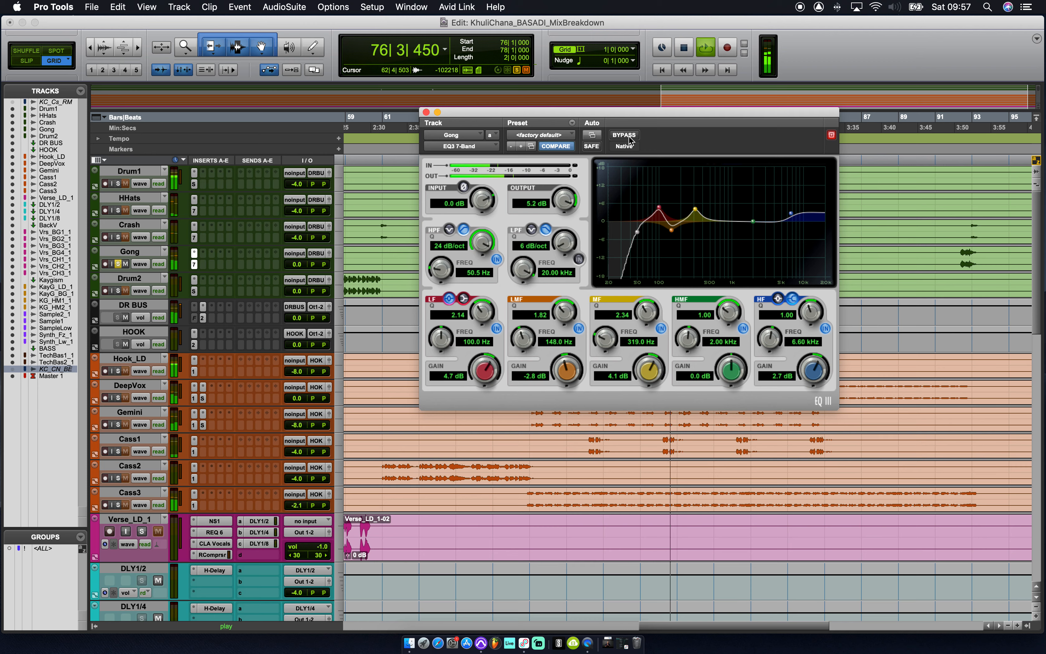
key(space)
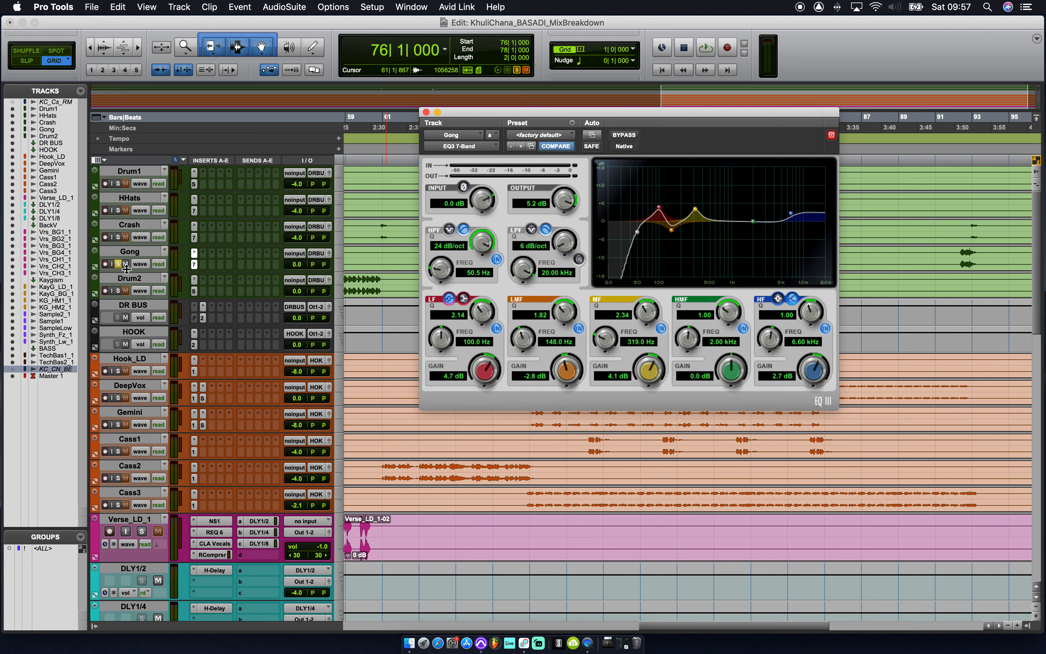
click(118, 263)
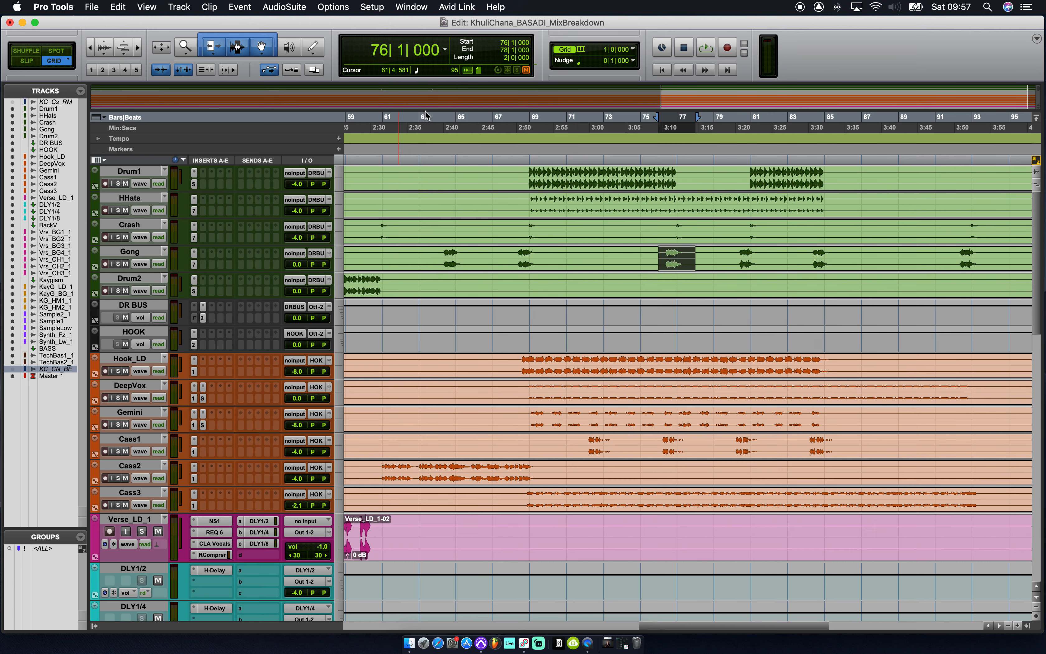
click(426, 112)
Select bars 45 to 61 on the Drum2 track, solo it, and play the start of the selection.
scroll(524, 367, left, 10)
scroll(523, 367, left, 2)
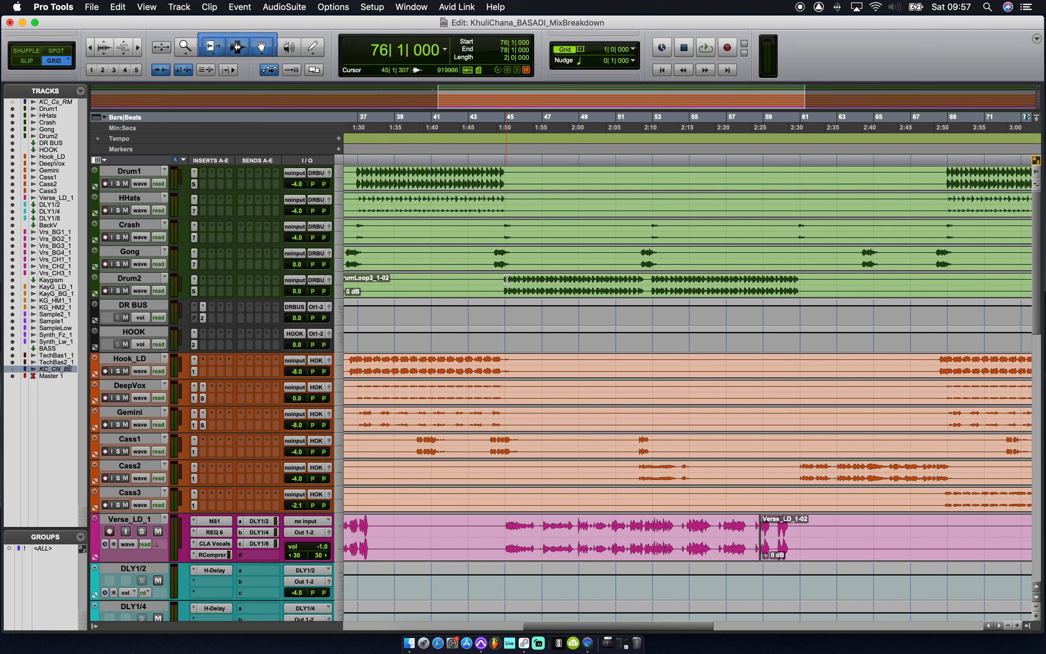
drag(505, 279, 800, 289)
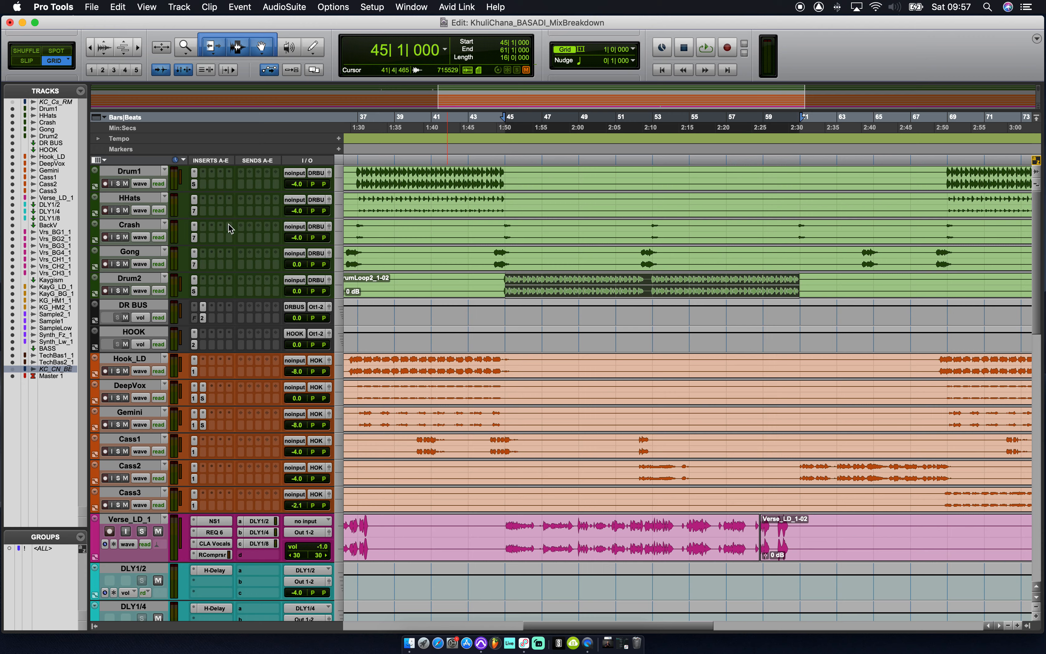
click(118, 290)
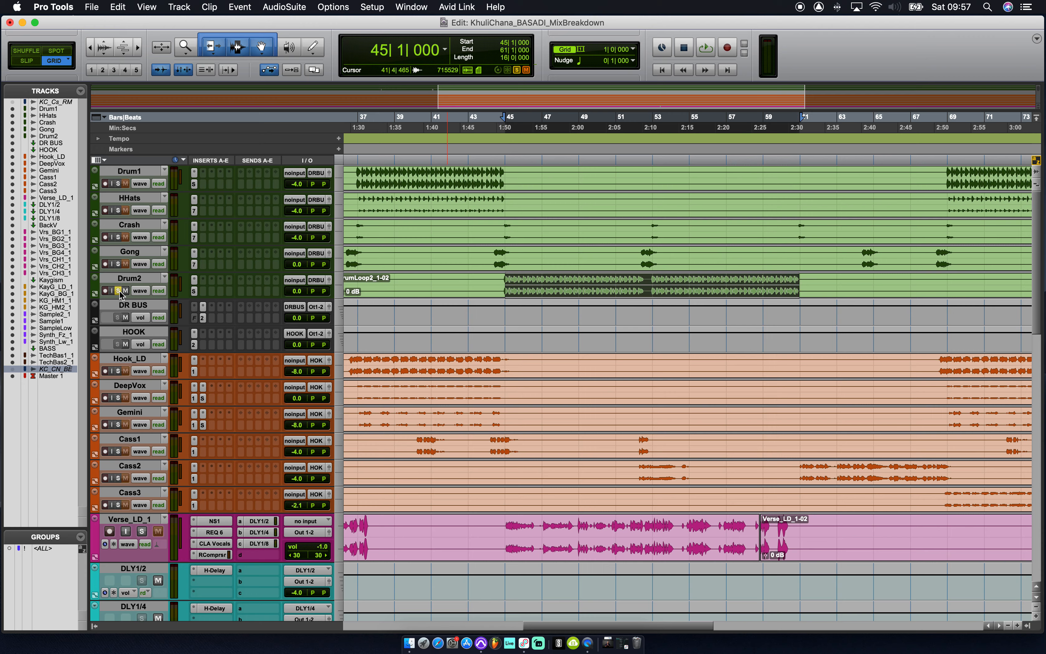
key(space)
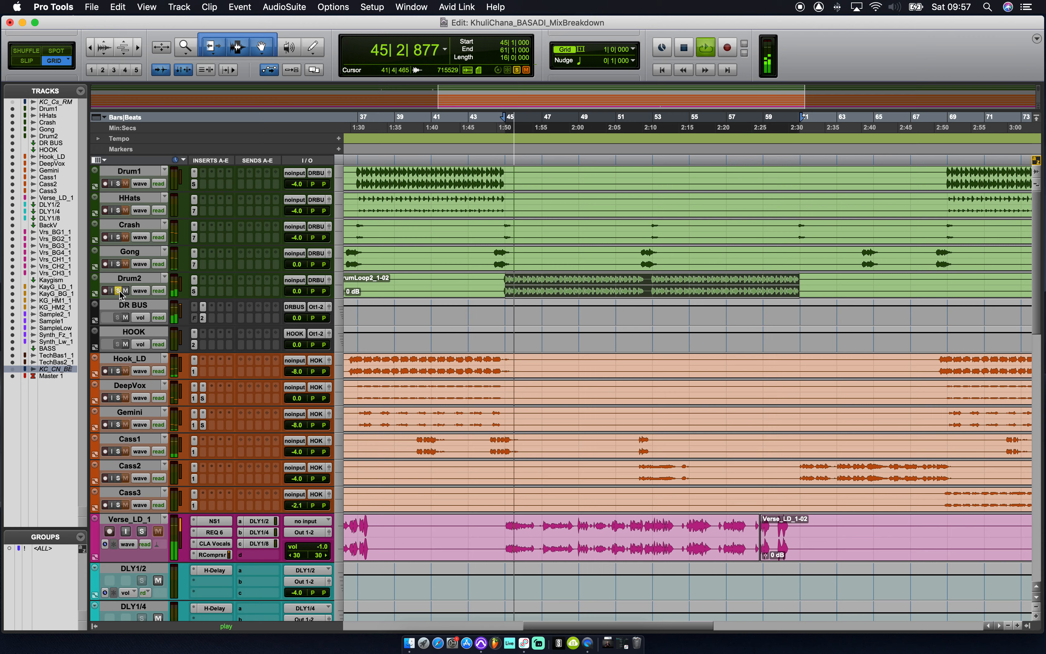
key(space)
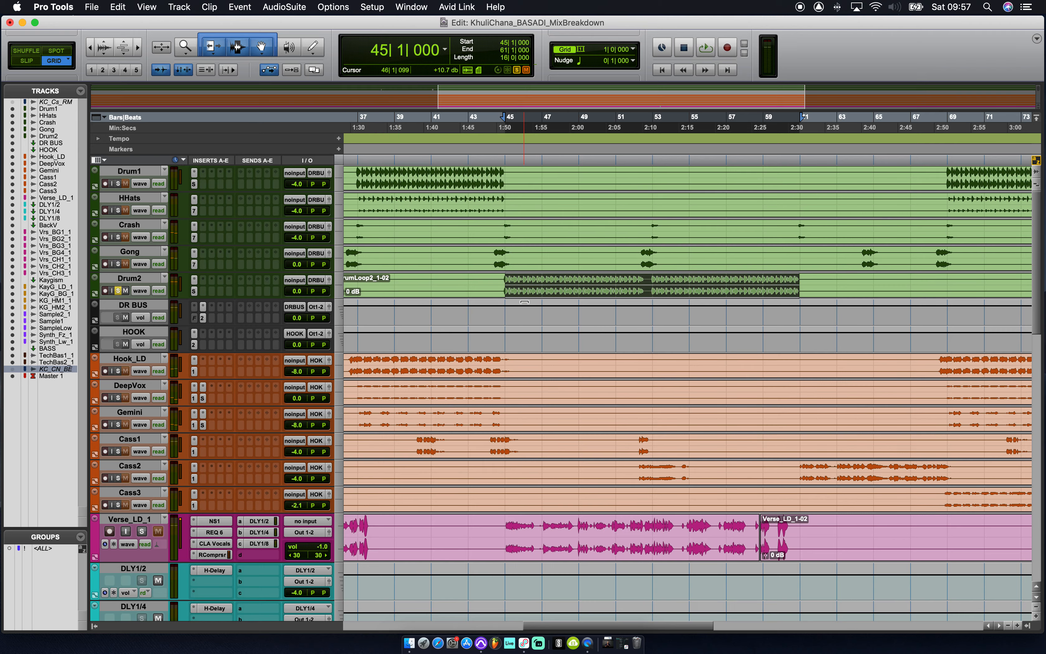
scroll(524, 302, right, 5)
scroll(524, 301, left, 5)
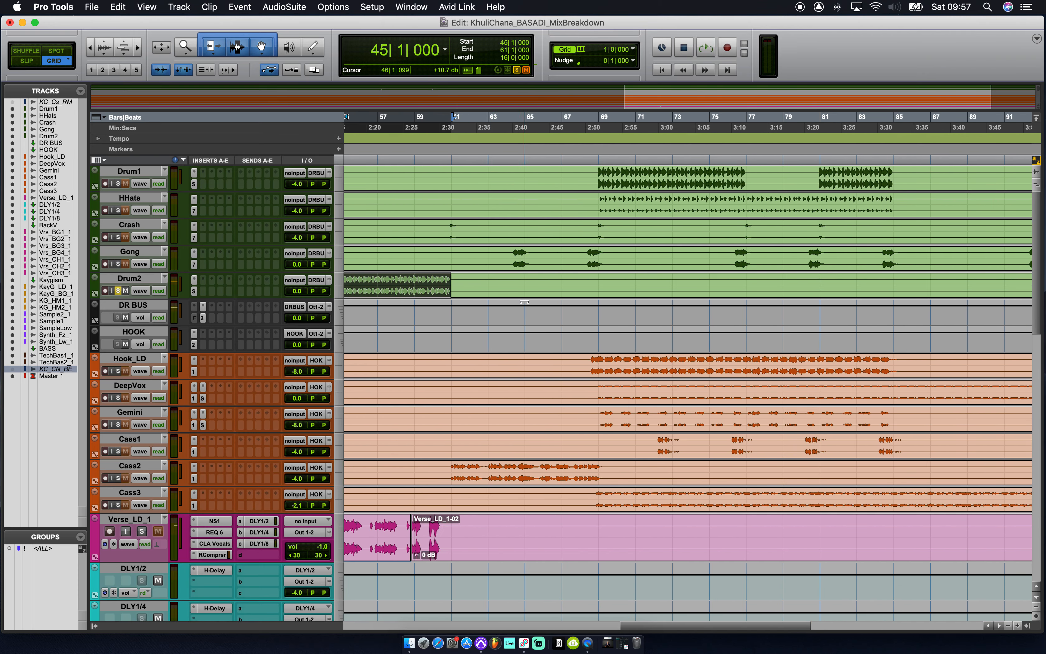
scroll(525, 301, right, 10)
scroll(525, 301, left, 5)
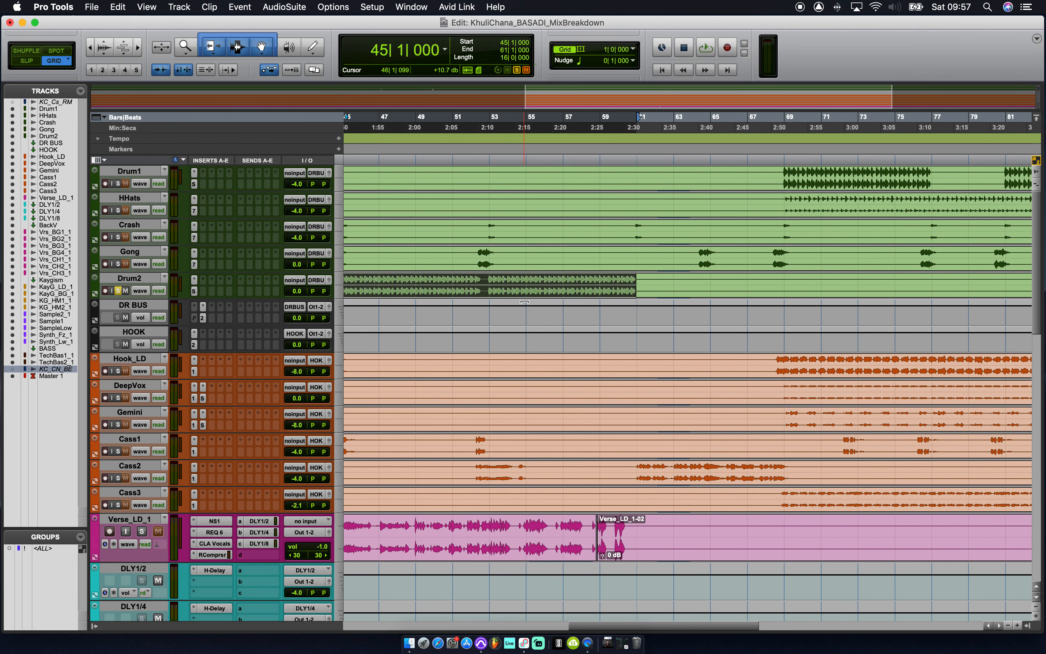
scroll(524, 301, left, 4)
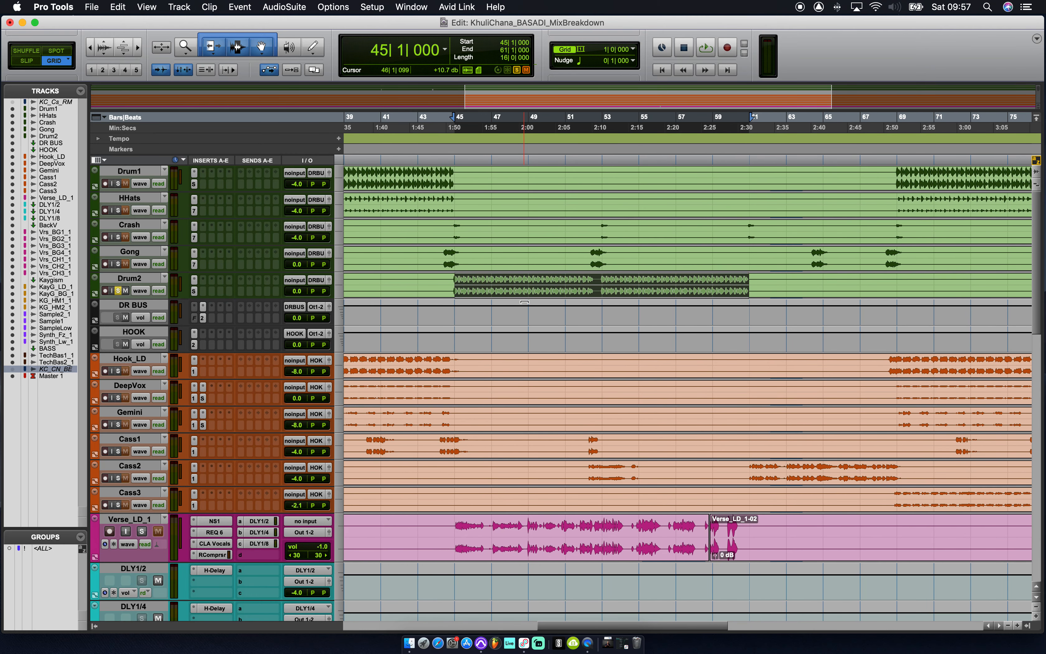
Review the HF, HMF and LF settings of the SSLChannel on Drum2, close the plug-in, and unsolo the track.
click(195, 291)
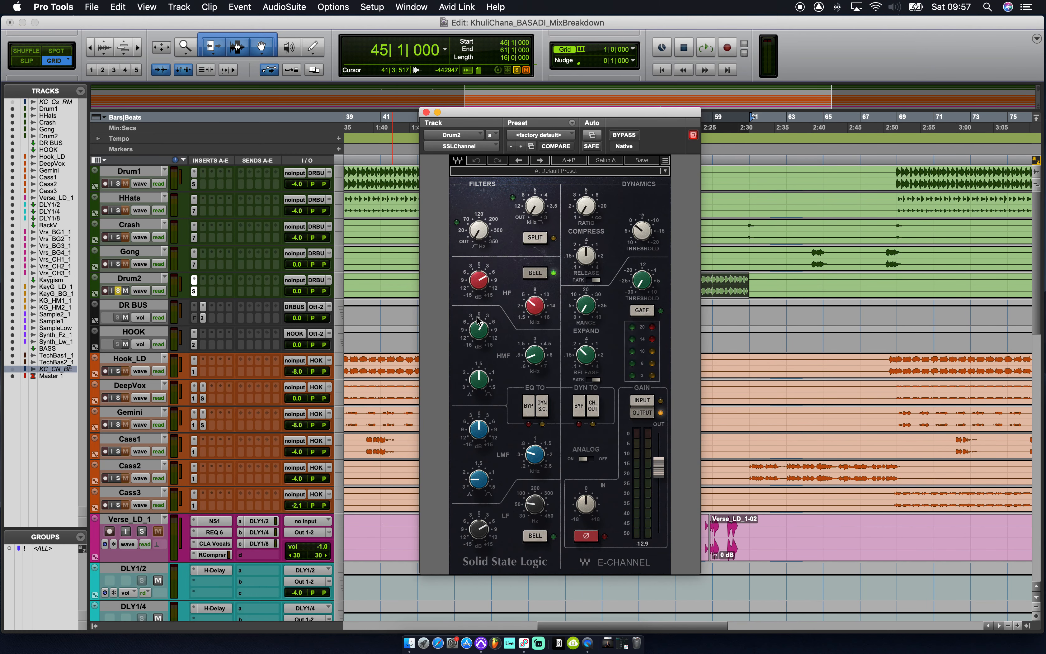
click(488, 288)
click(534, 306)
click(535, 354)
click(480, 529)
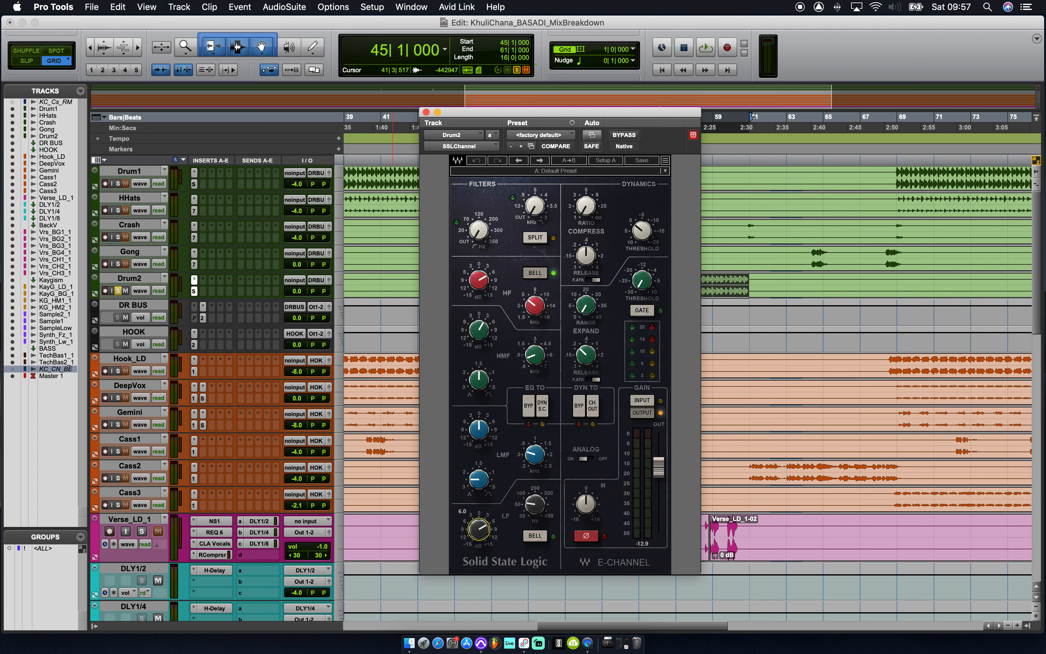
click(535, 503)
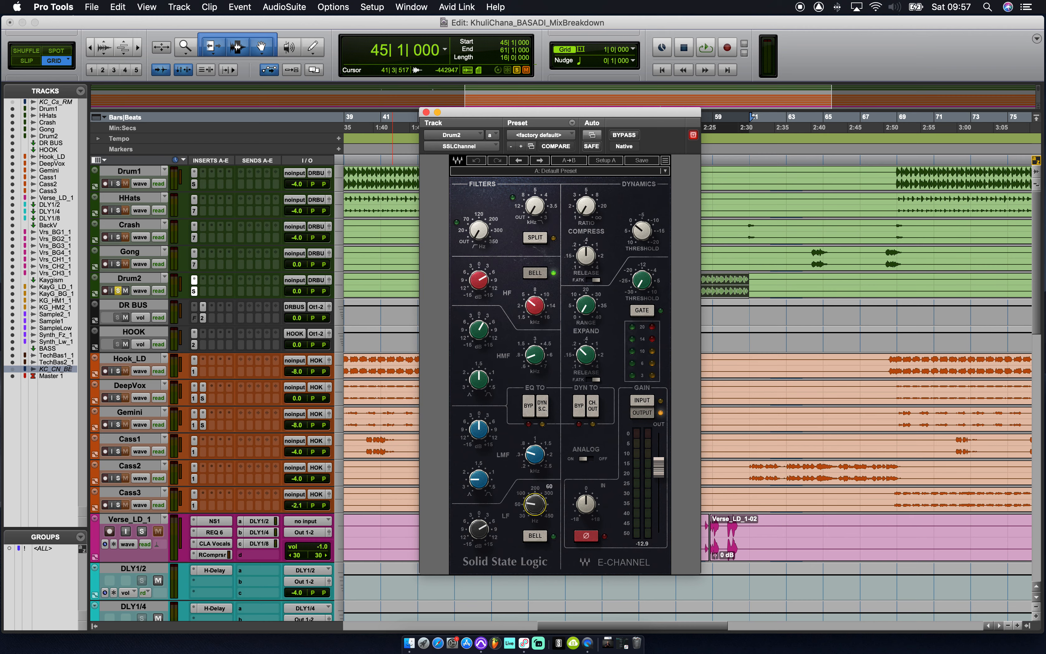
click(426, 112)
click(118, 290)
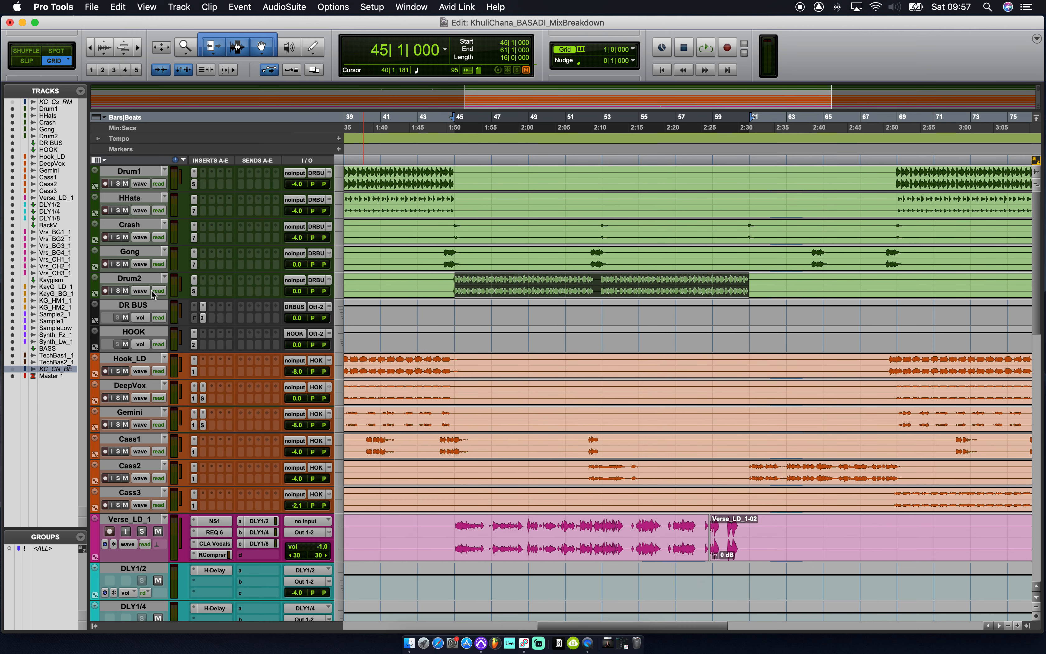
Select bars 13 to 21 across the Hook_LD, DeepVox, Gemini and Cass1 tracks, and play the passage in the full mix.
scroll(486, 427, down, 5)
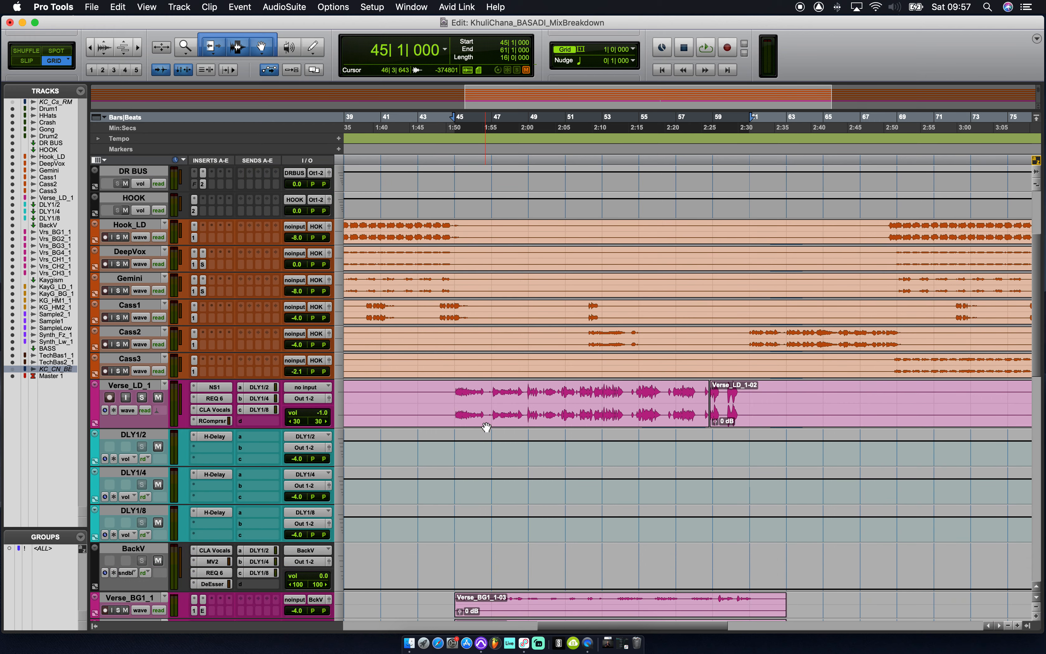
scroll(487, 427, up, 5)
scroll(486, 426, left, 10)
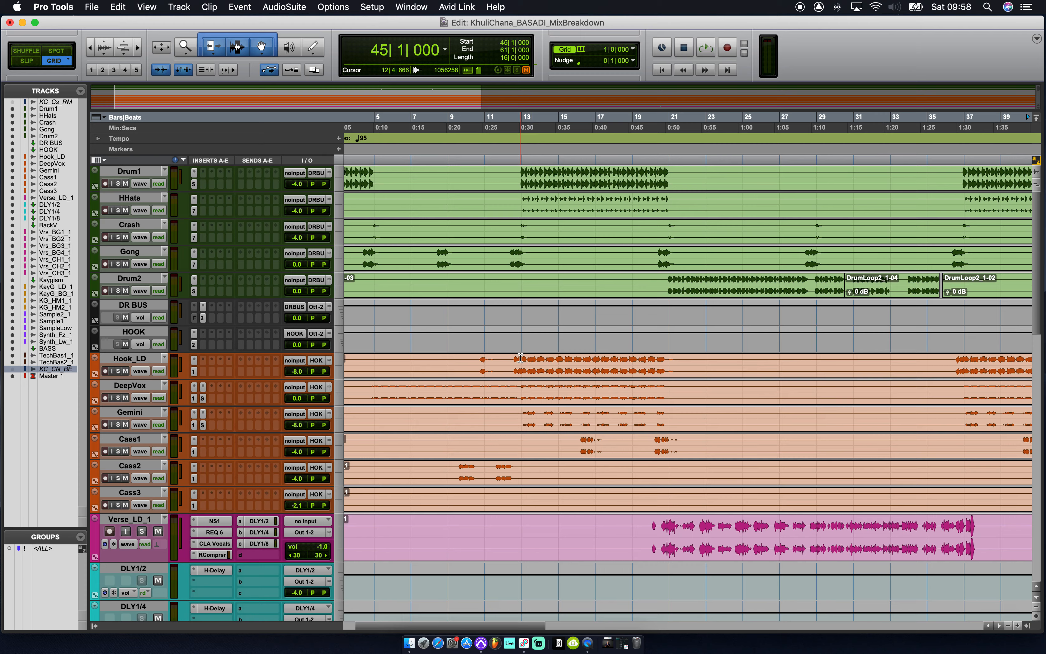
drag(524, 361, 667, 447)
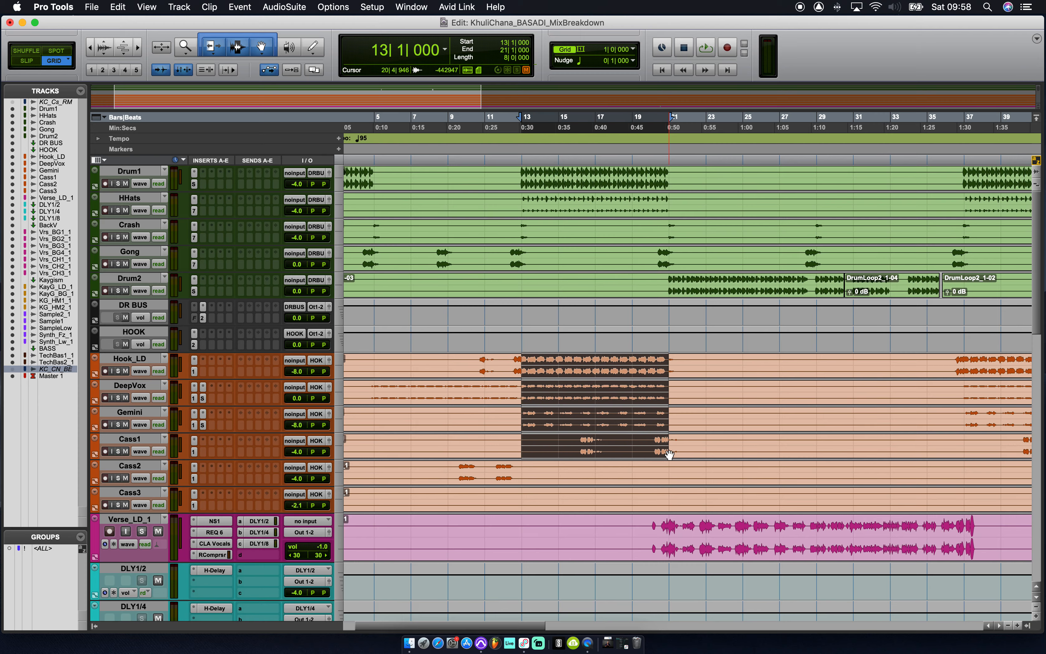
scroll(669, 454, down, 5)
scroll(669, 454, up, 5)
key(space)
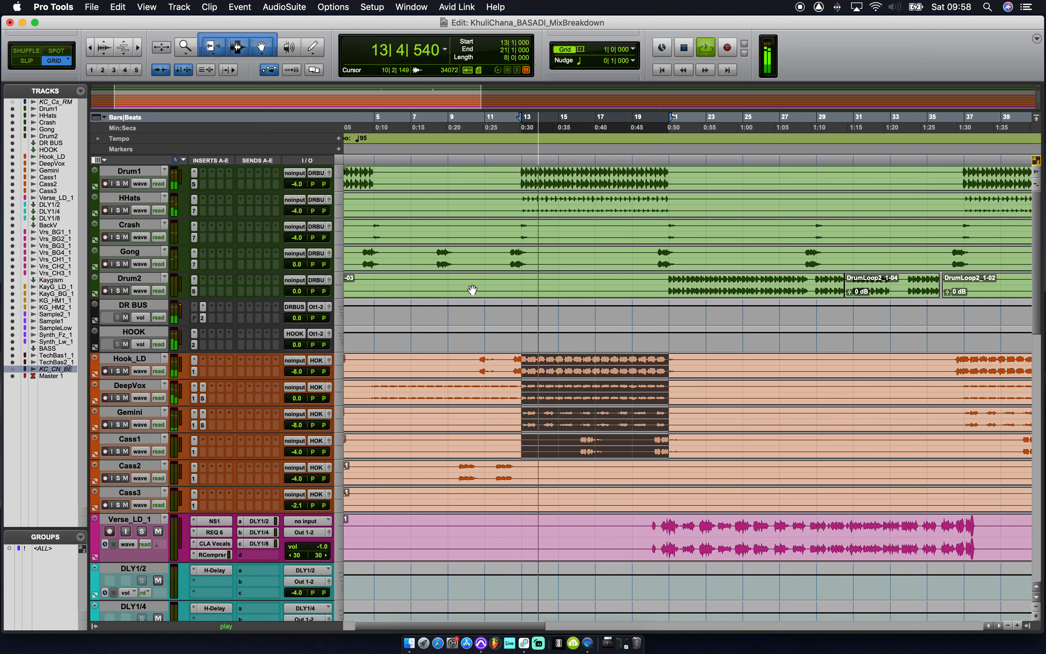
key(space)
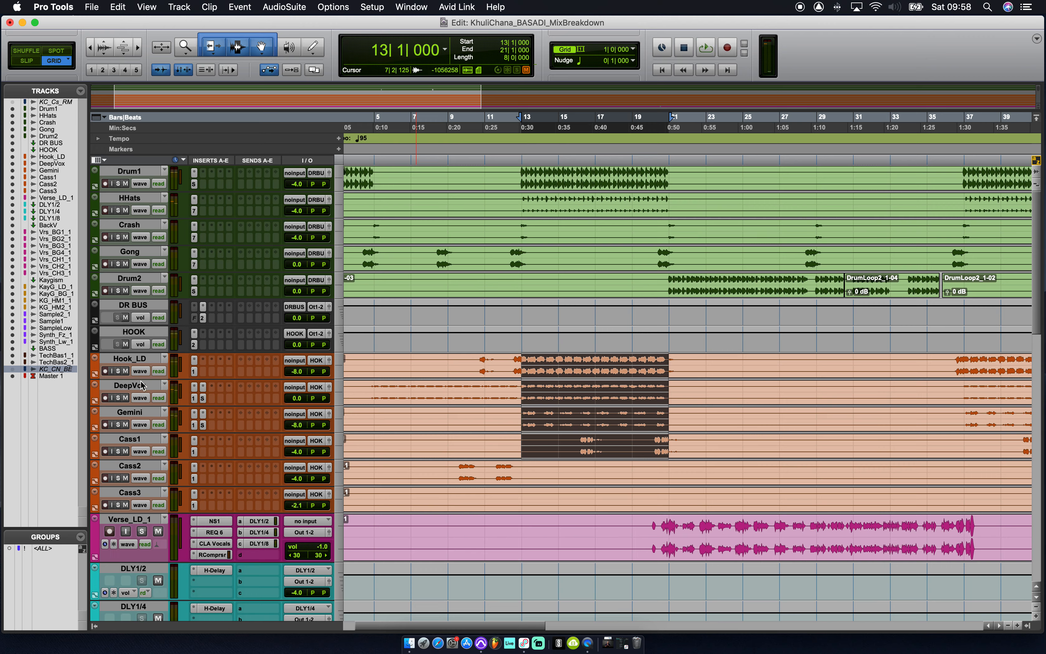
Solo Hook_LD and play the selected hook passage from bar 13.
click(118, 370)
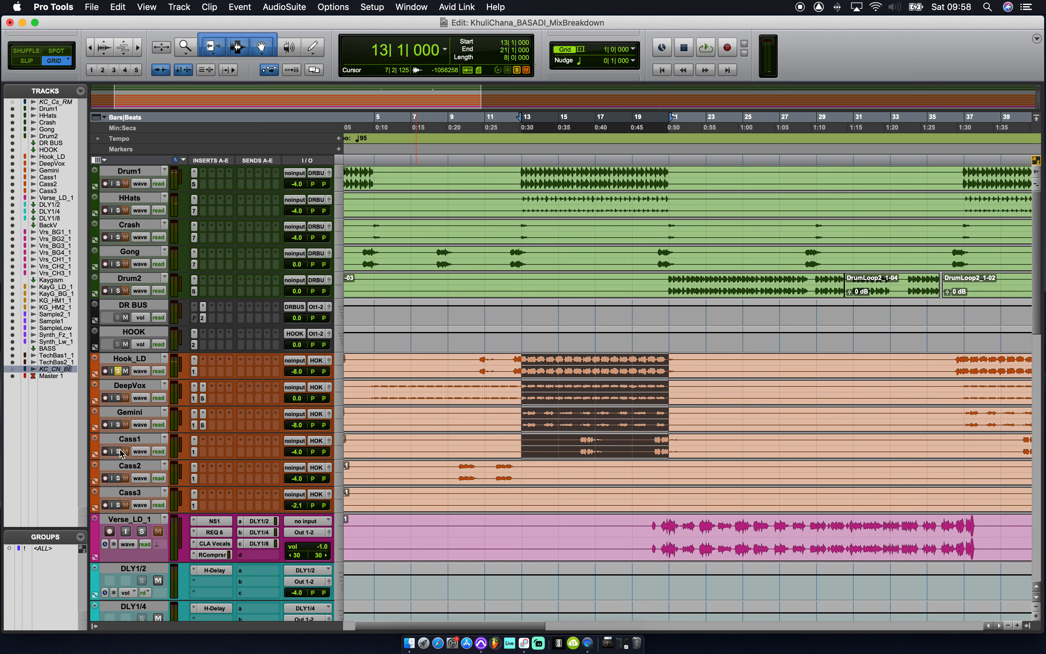
key(space)
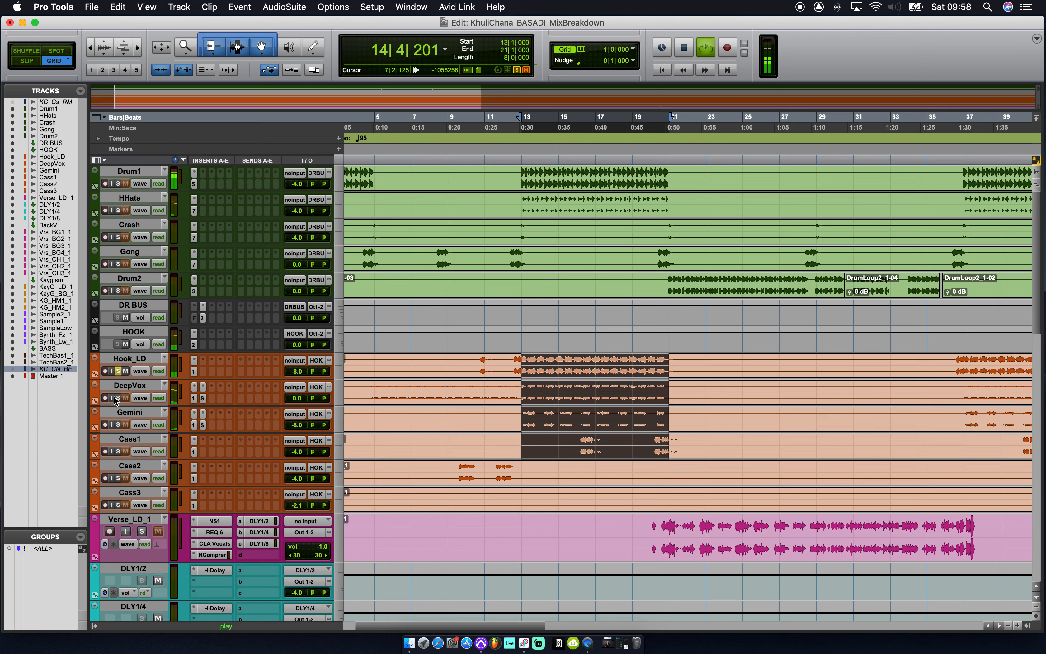
key(space)
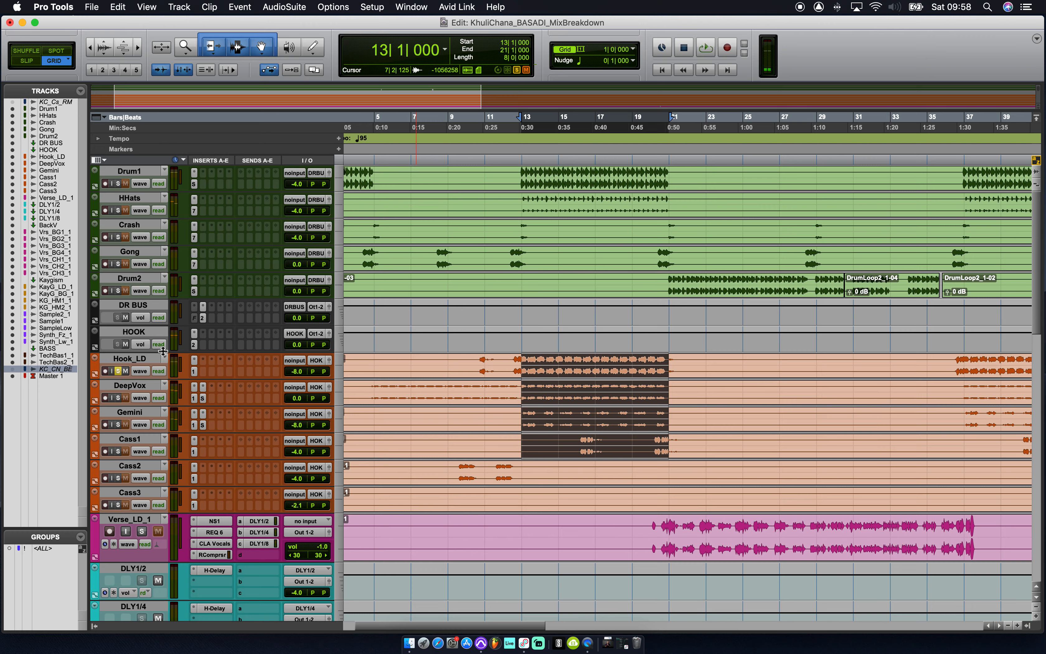
Open the L1 limiter on Hook_LD and play the soloed hook to watch its threshold and output levels.
click(195, 372)
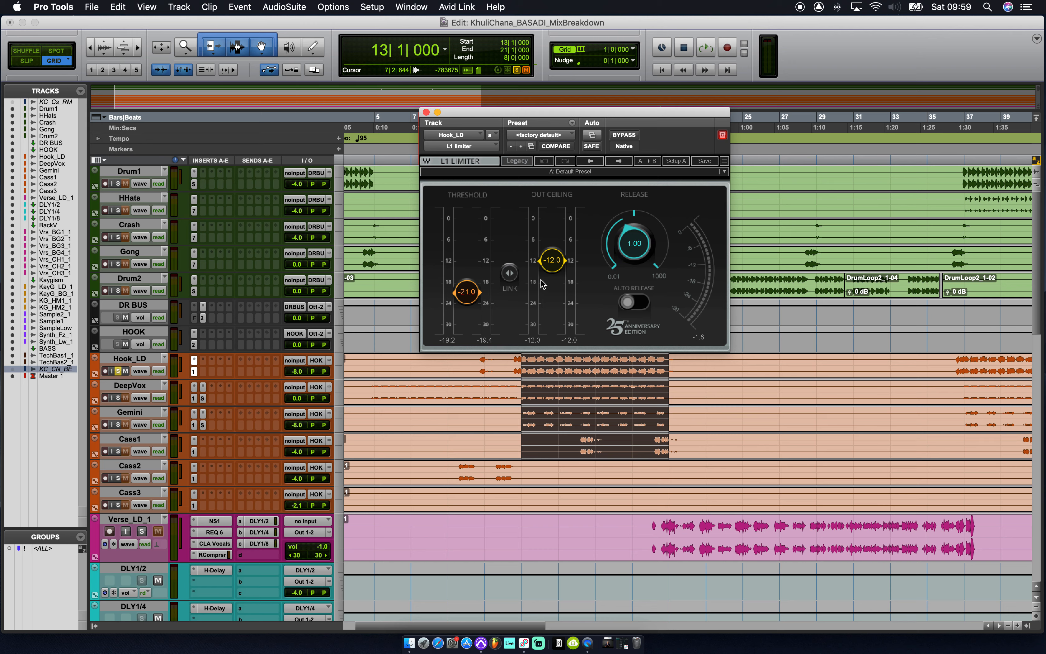
key(space)
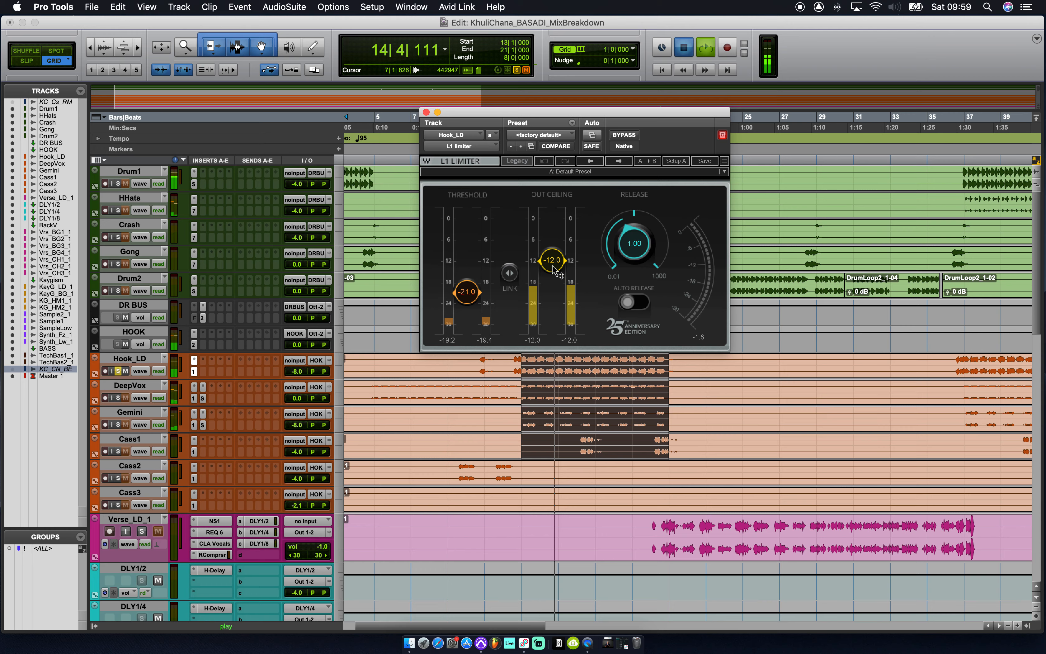
key(space)
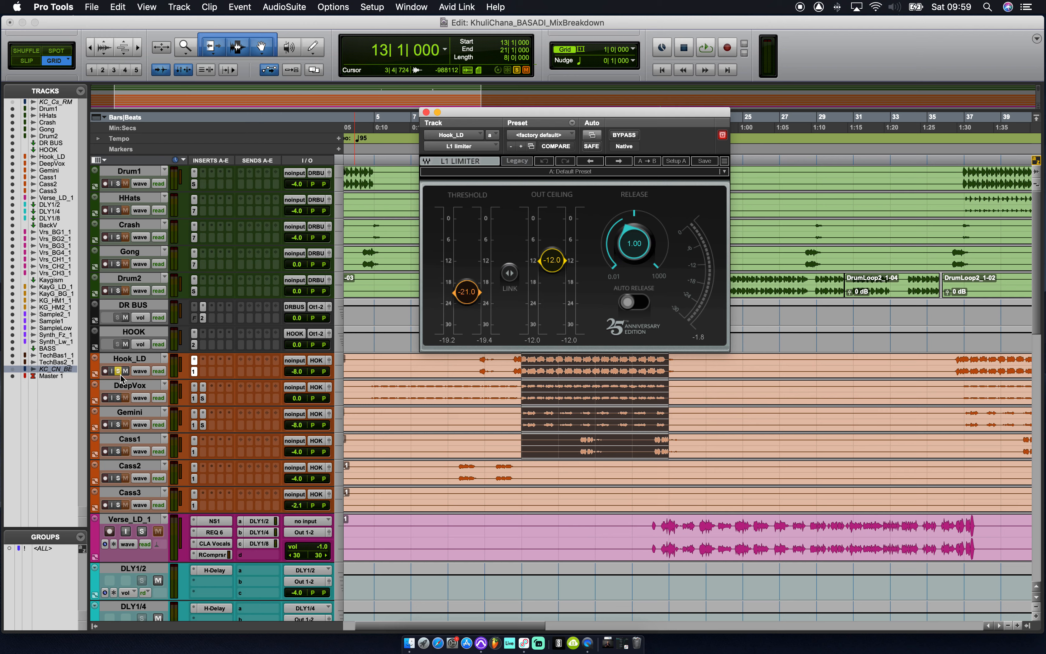
Add DeepVox to the solo and play it together with Hook_LD from bar 13.
click(116, 398)
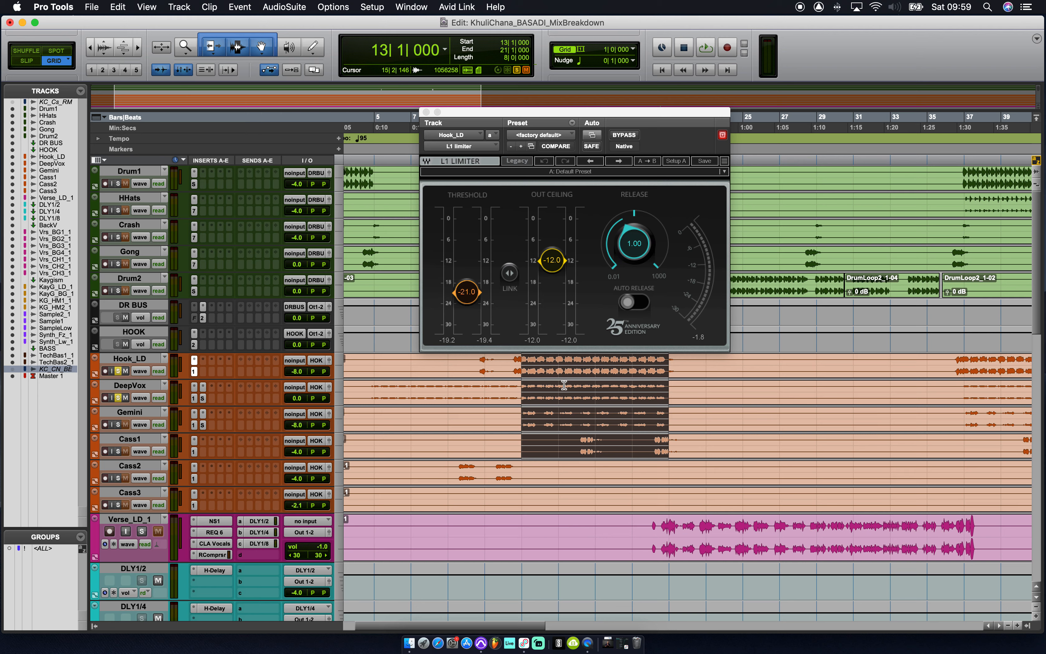
key(space)
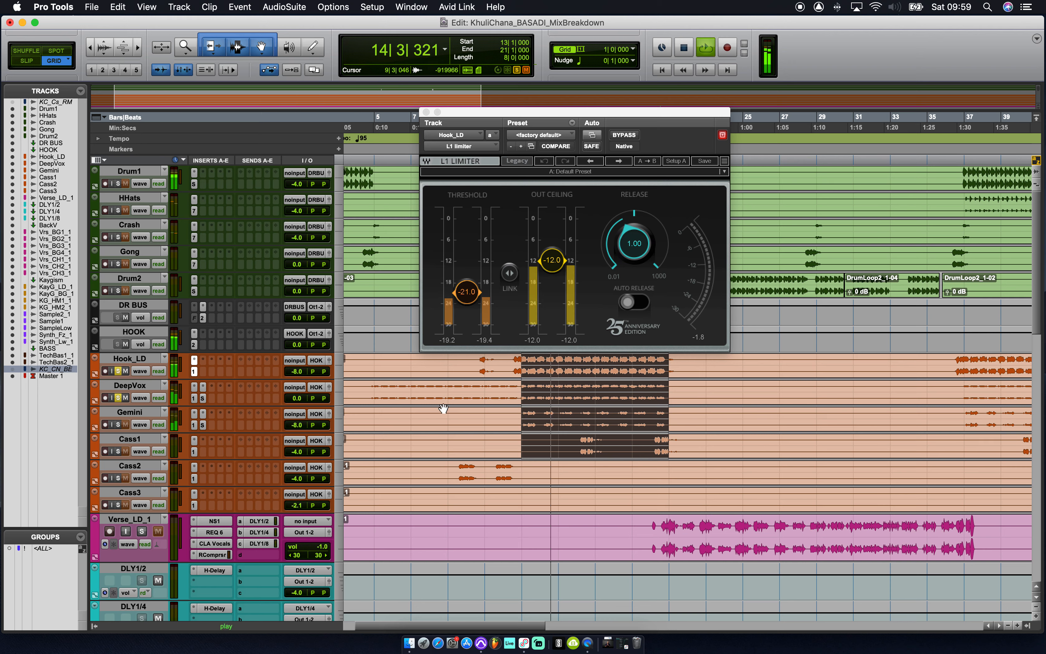
key(space)
Open the L1 limiter and the AIR Stereo Width on DeepVox to review their settings.
click(194, 398)
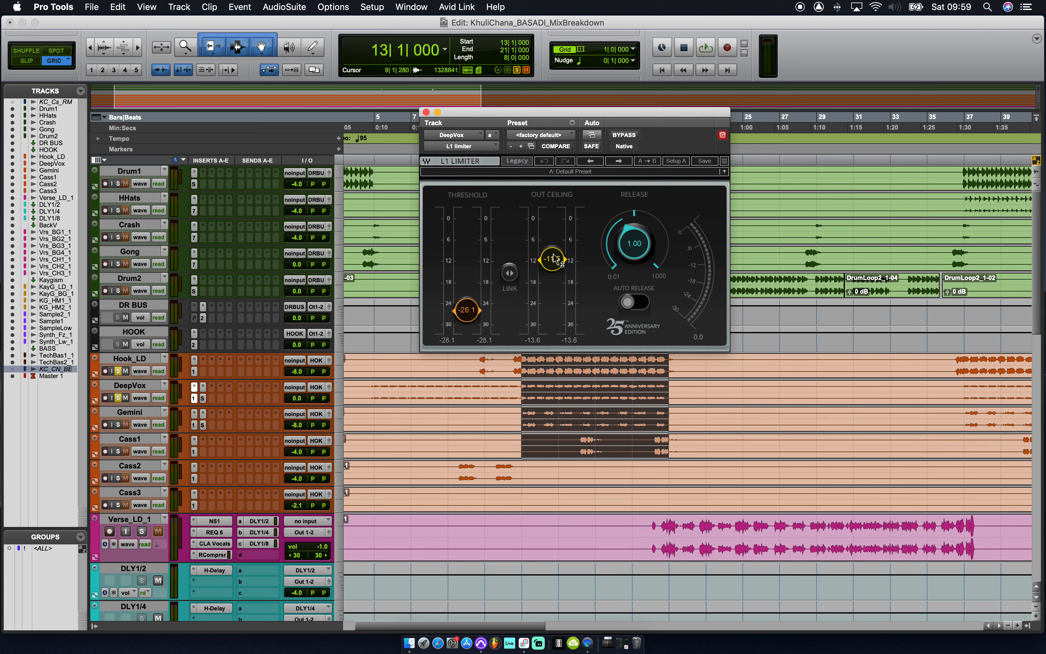
click(202, 398)
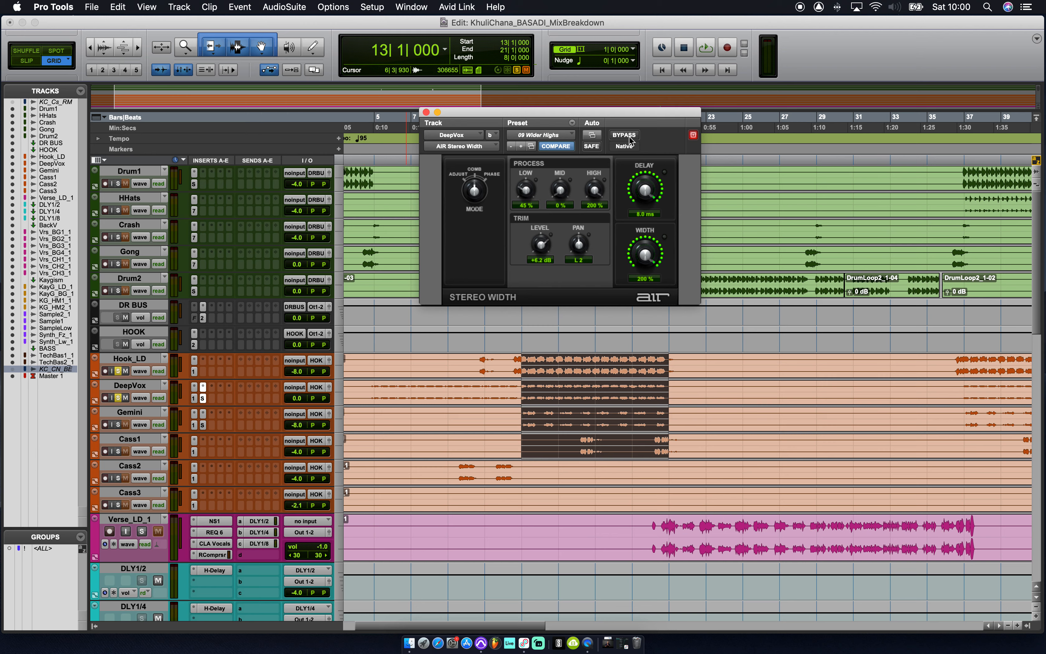
Play DeepVox soloed alone from bar 13 and compare it with its AIR Stereo Width active and bypassed.
click(118, 371)
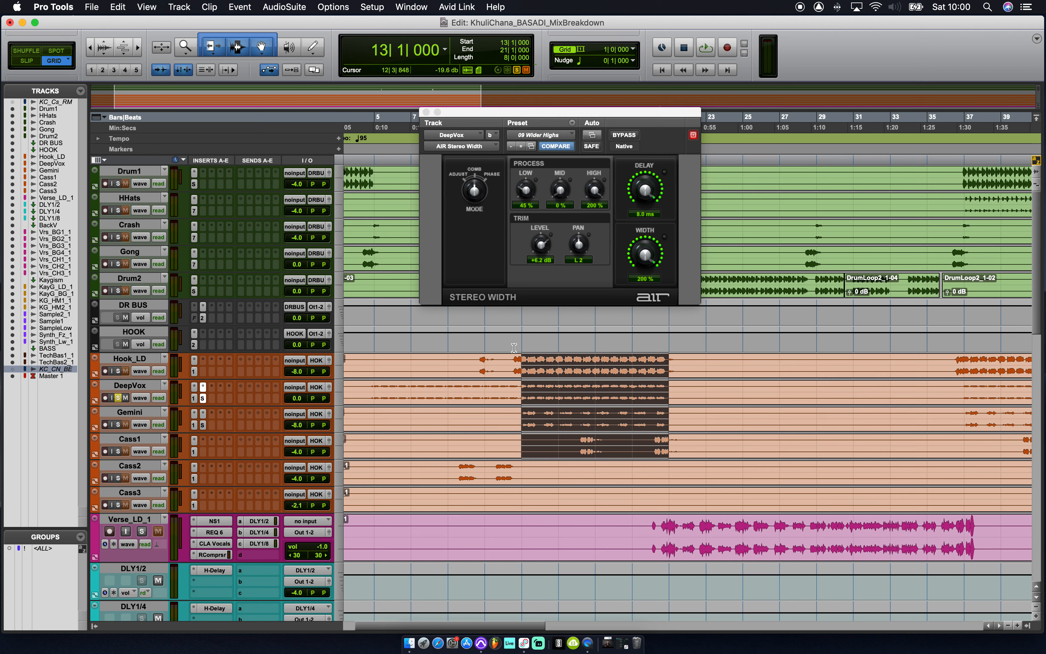
key(space)
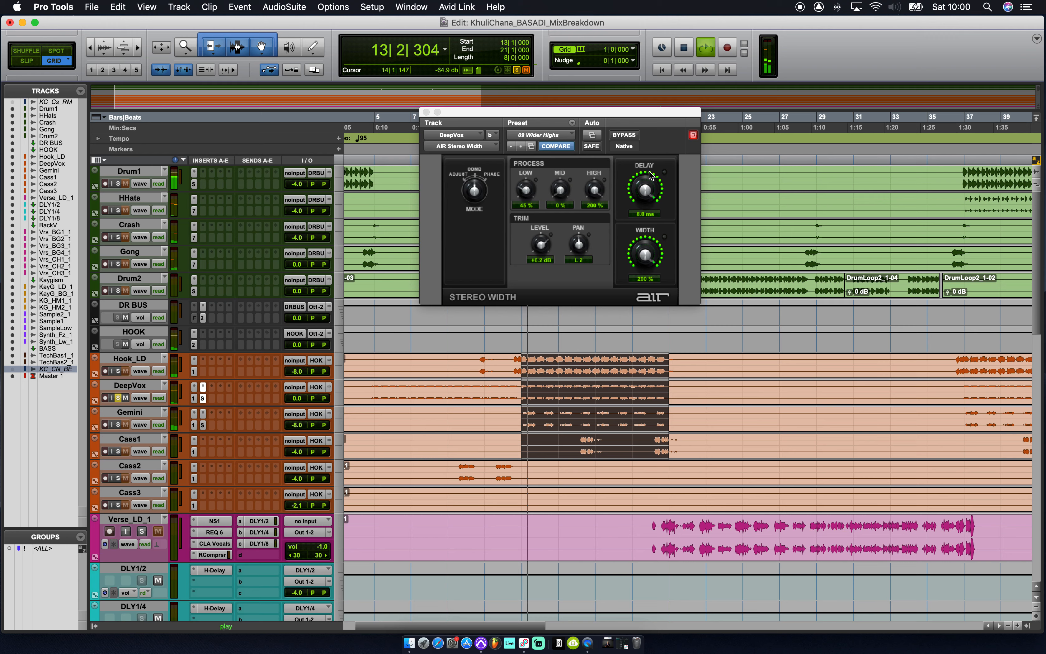
click(624, 135)
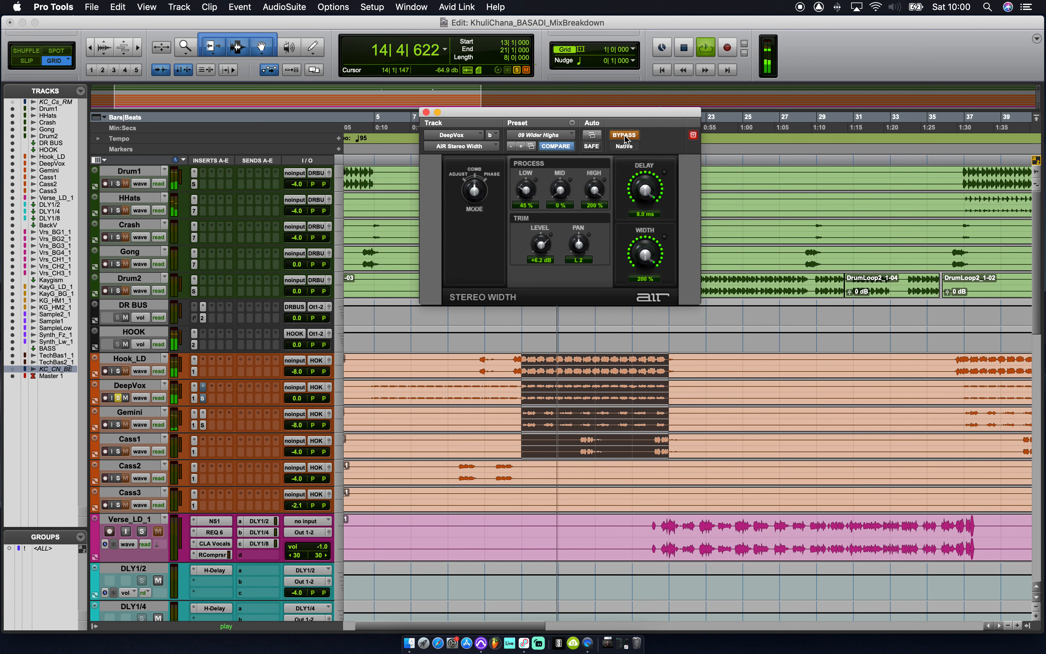
key(space)
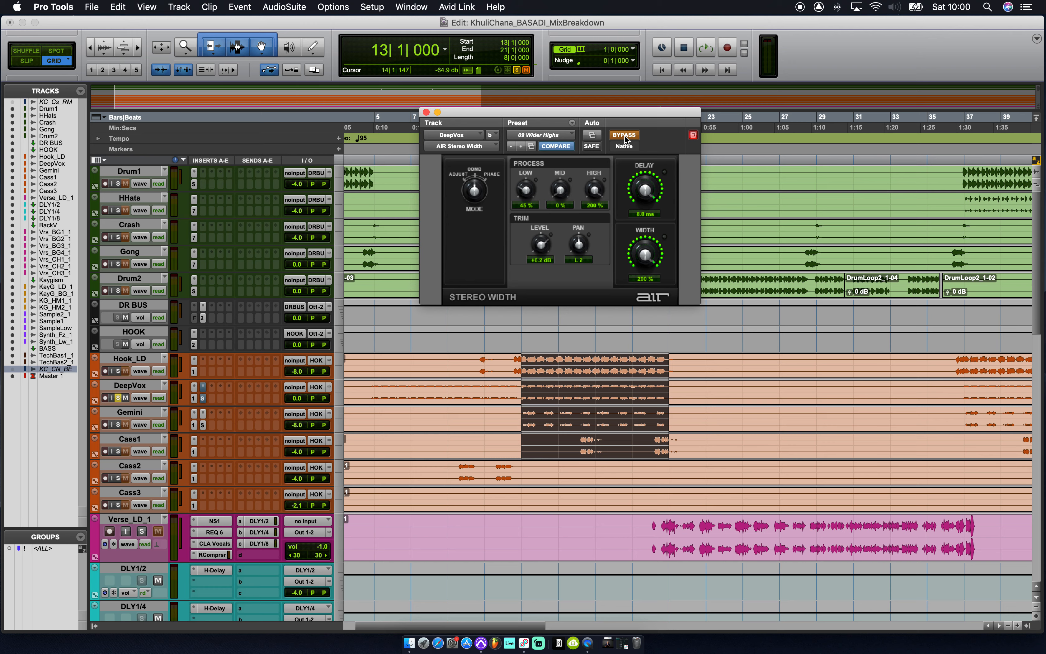
click(625, 135)
Switch the solo from DeepVox to Gemini and play the hook passage from bar 13.
click(118, 397)
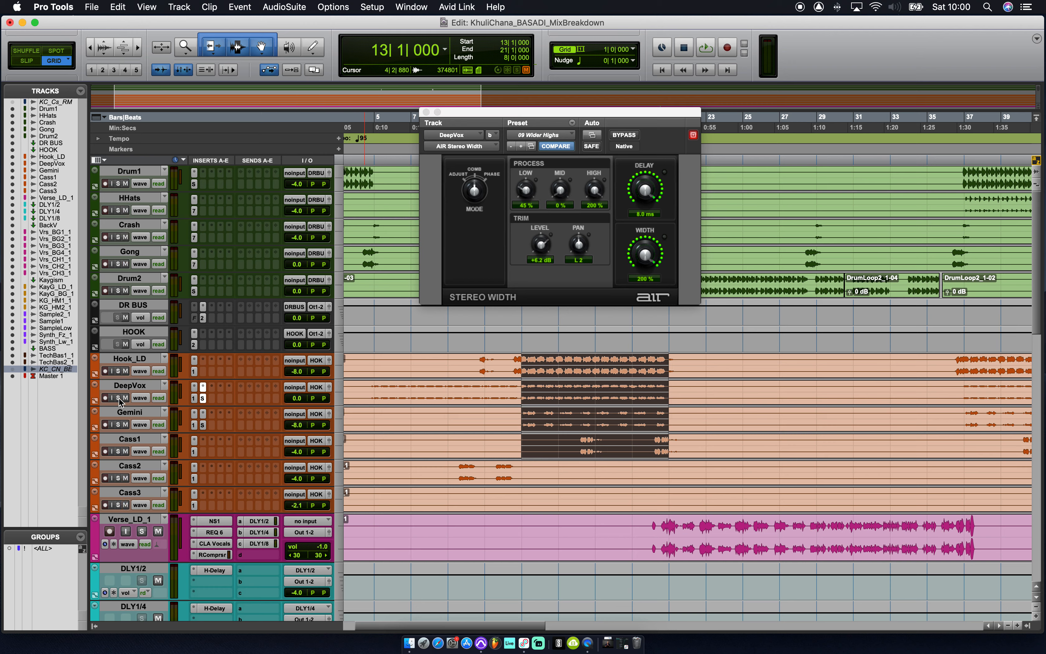
click(118, 425)
click(117, 451)
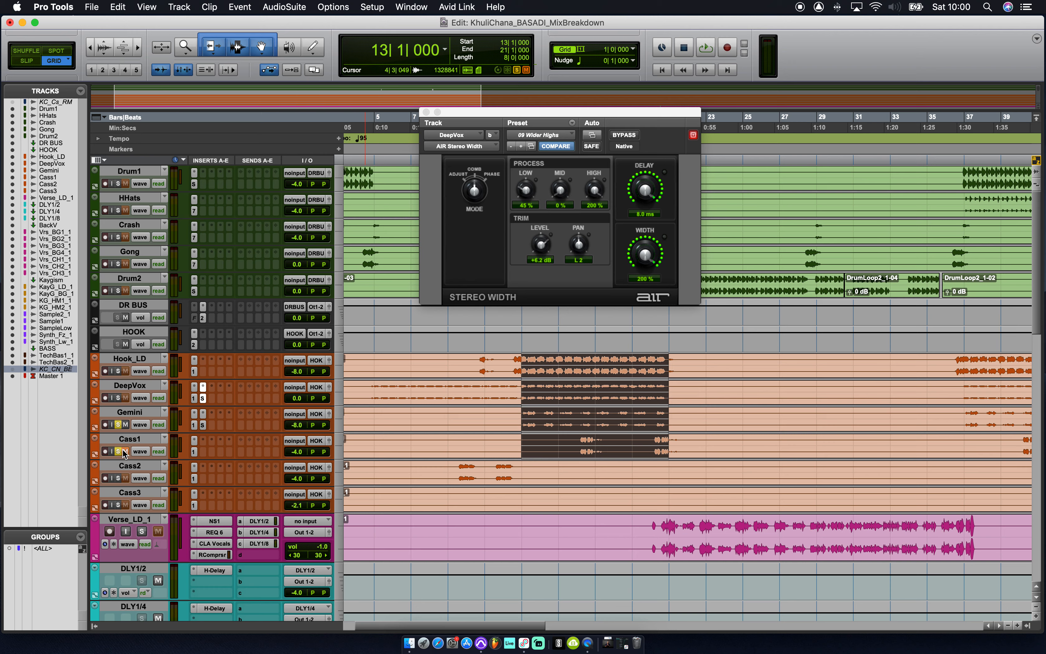
key(space)
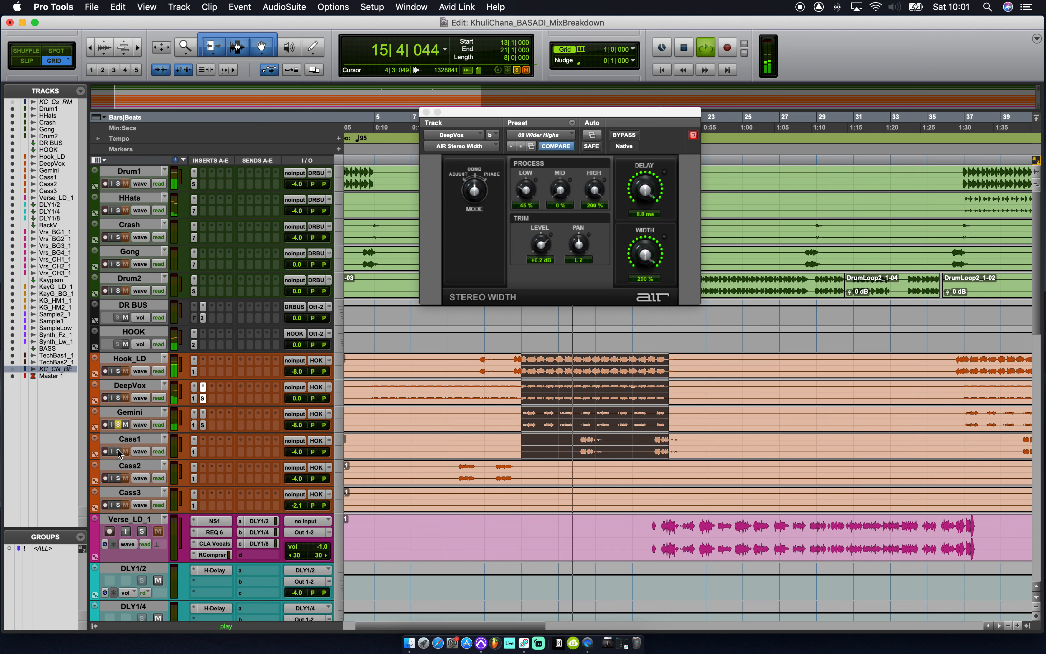
key(space)
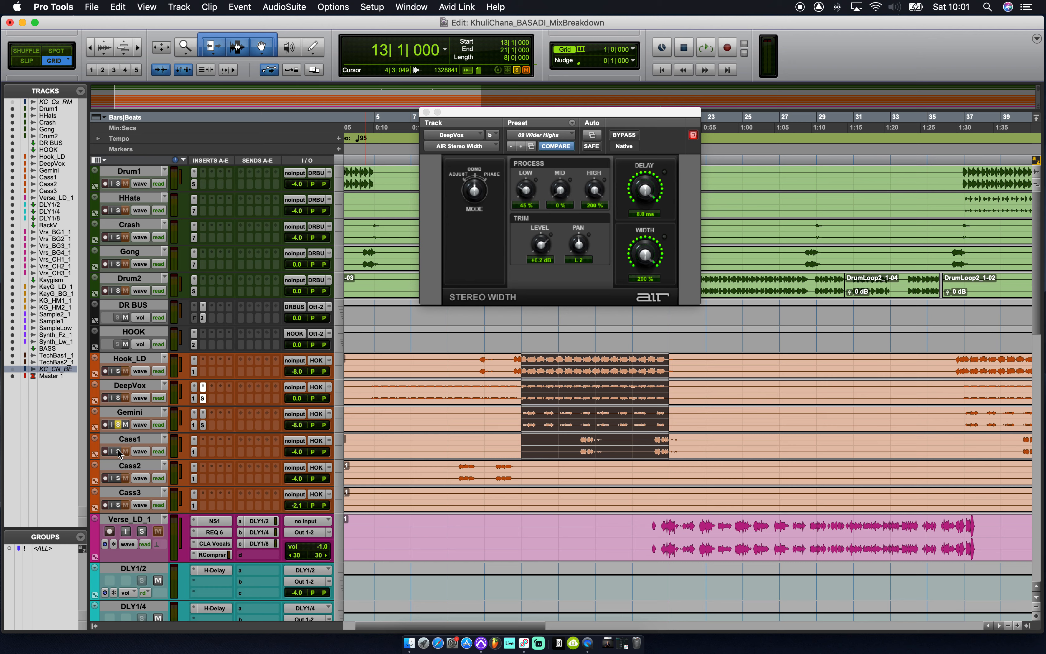
Review Gemini's L1 limiter and AIR Stereo Width, comparing the soloed track with the width plug-in active and bypassed during playback.
click(194, 425)
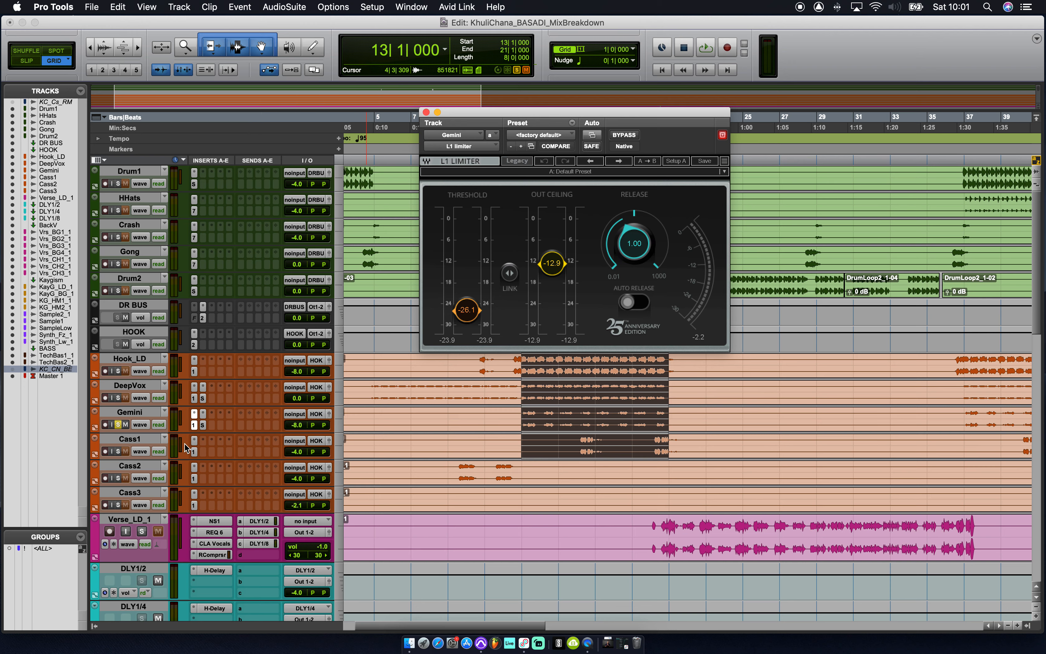
click(203, 425)
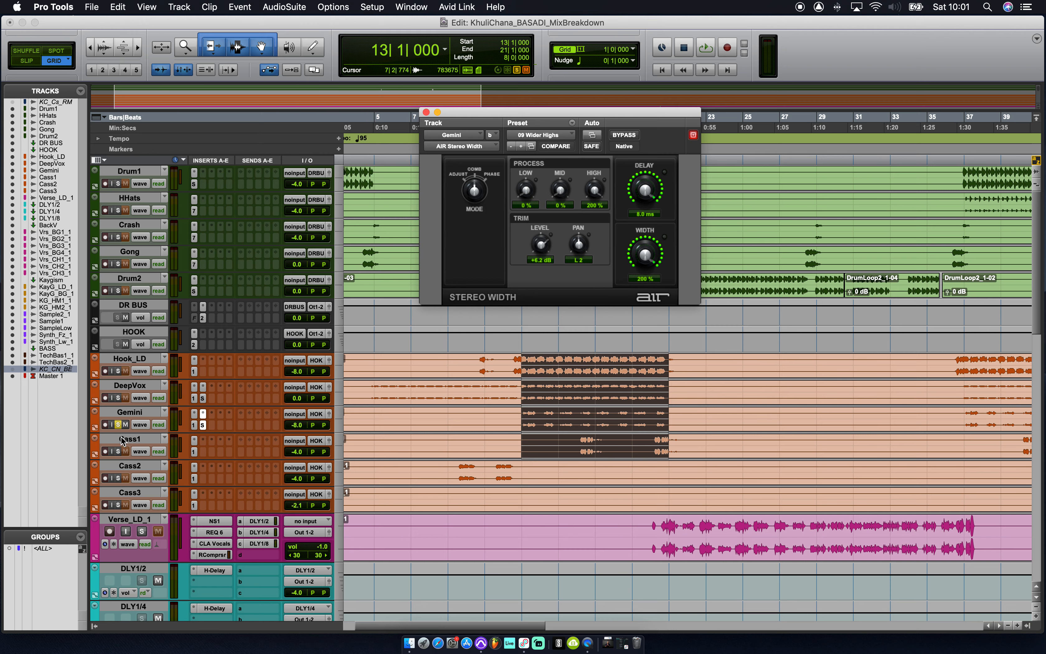
key(space)
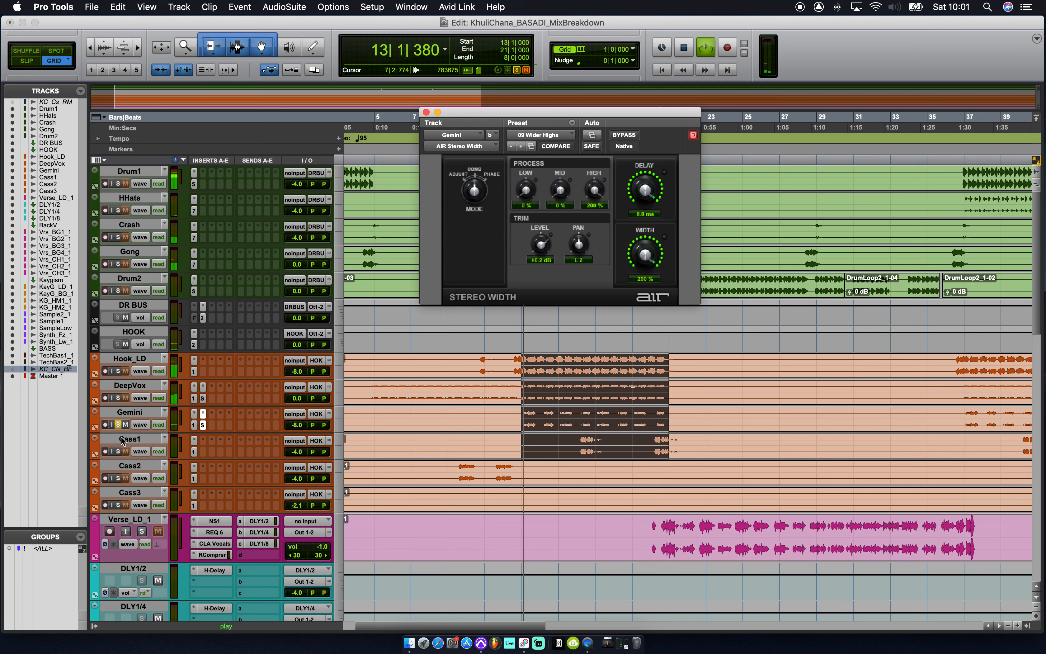
click(622, 135)
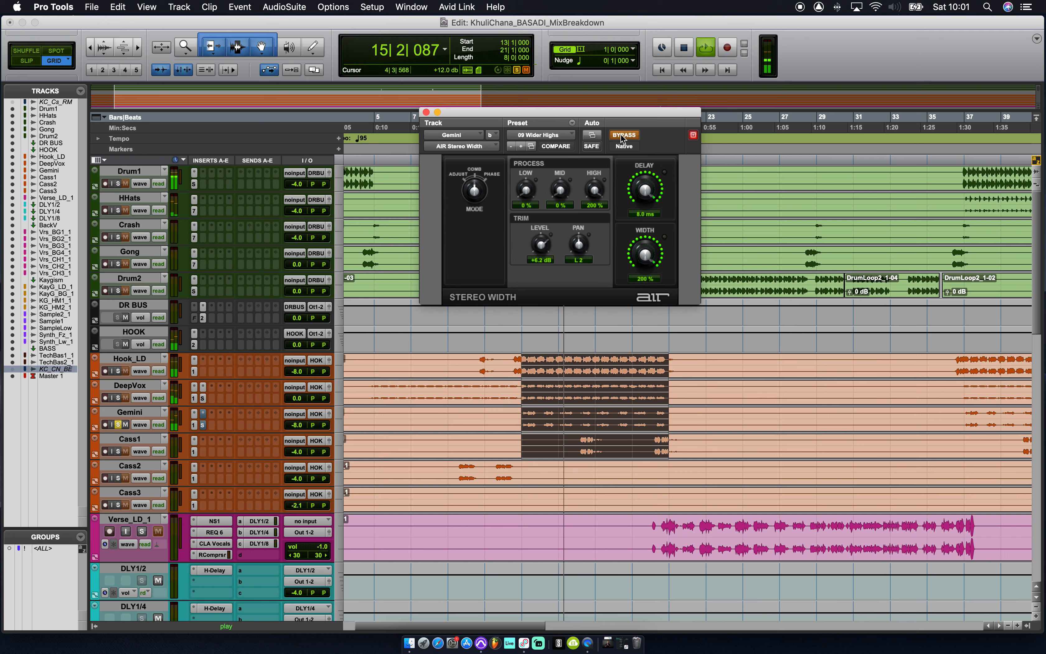
click(621, 135)
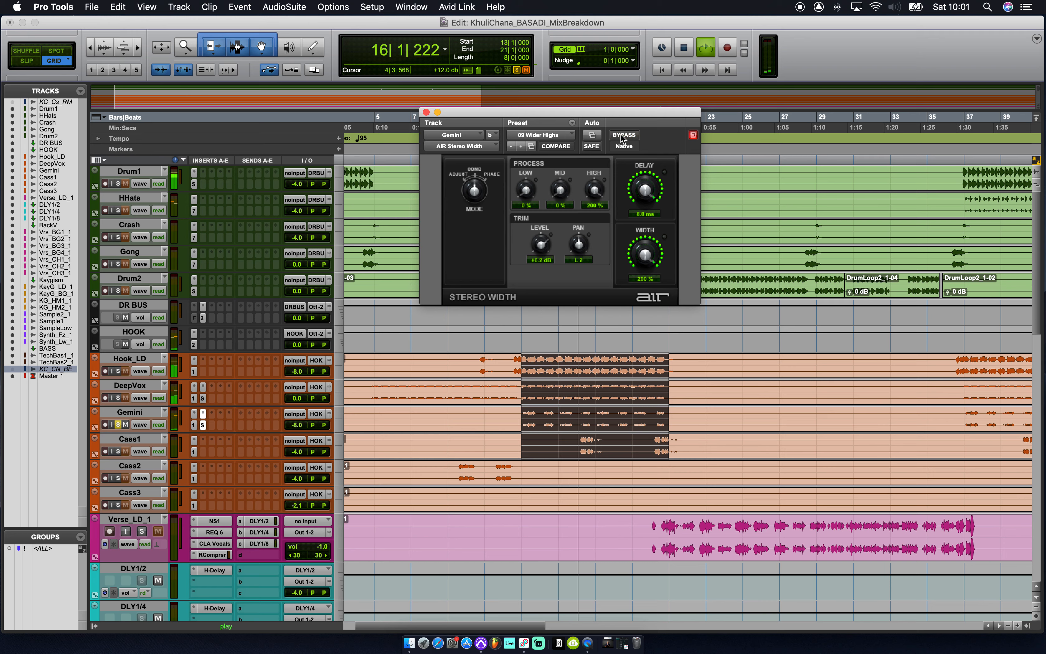
key(space)
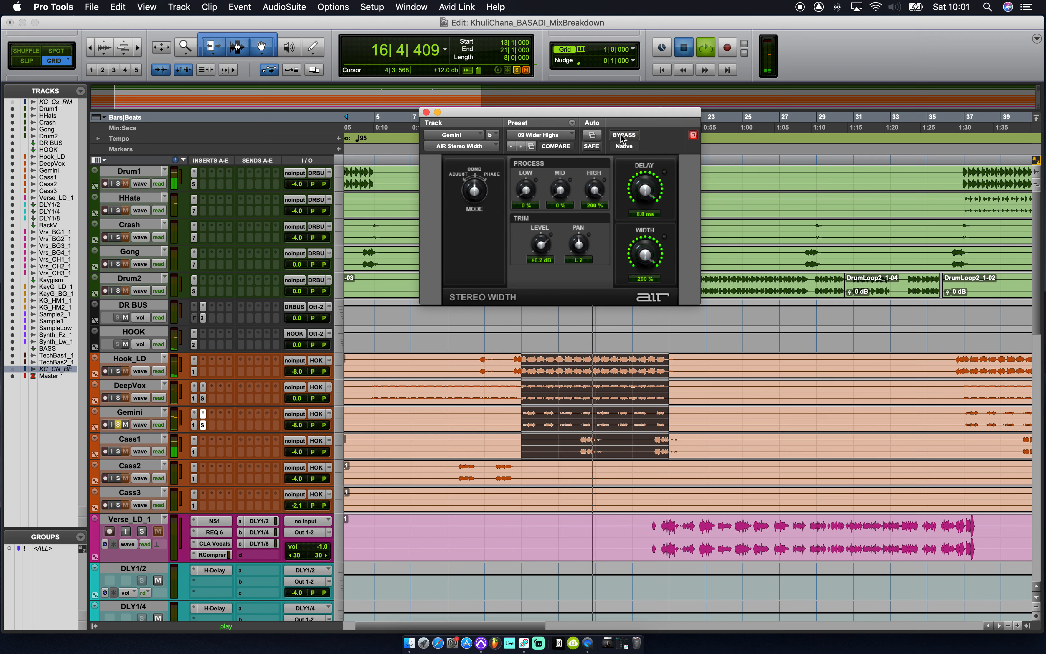
Move the solo from Gemini to Cass1 and play its ad-lib selected from bar 16 to bar 18.
click(119, 425)
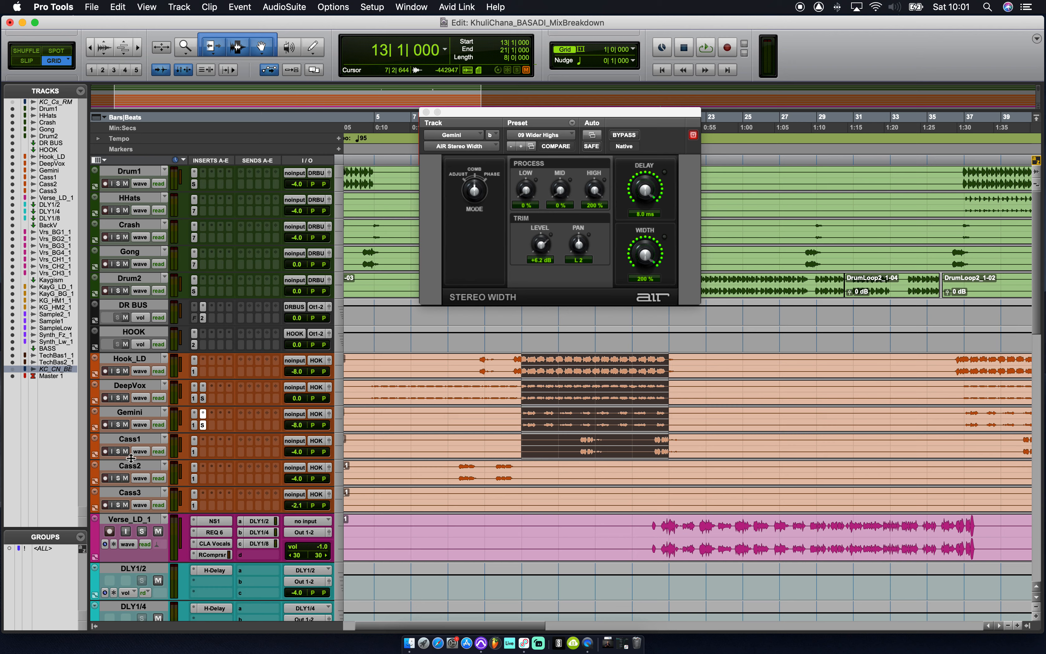
drag(579, 446, 613, 449)
click(118, 451)
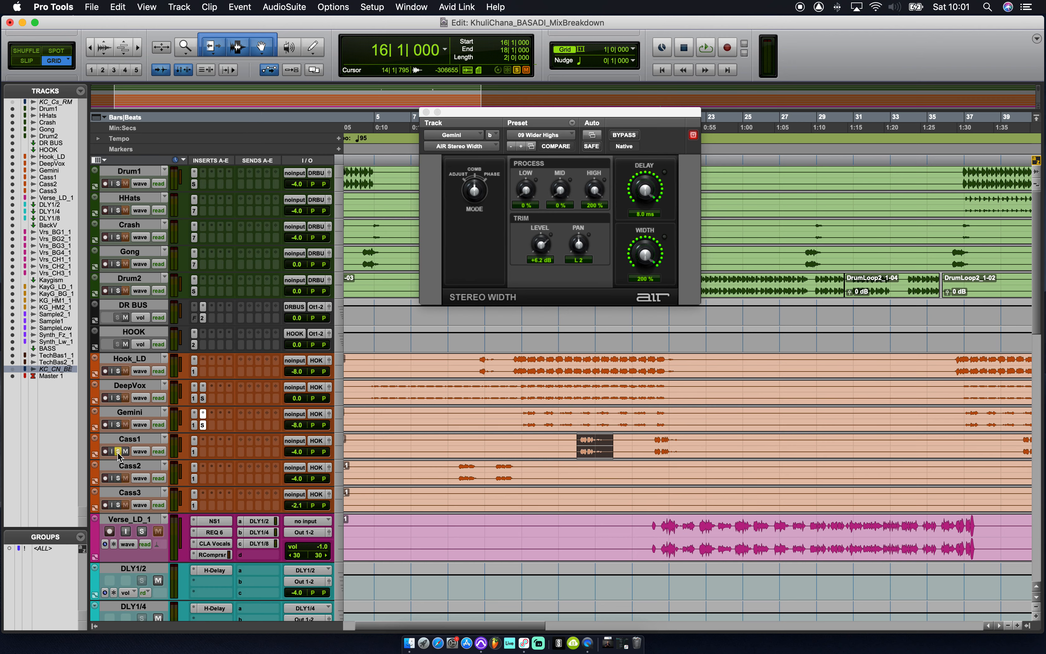
key(space)
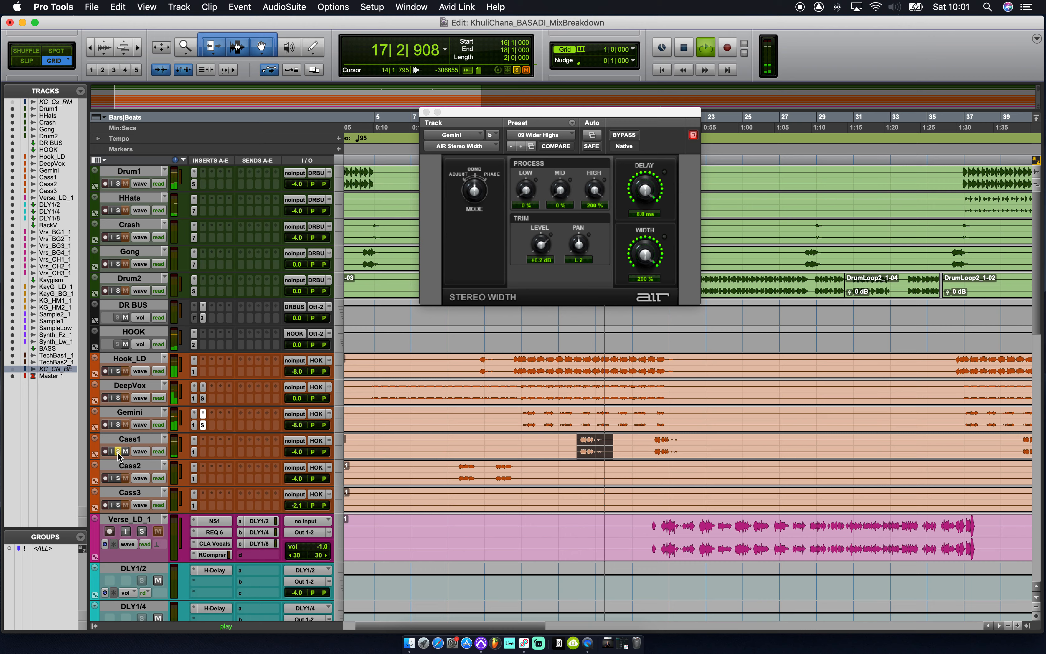
key(space)
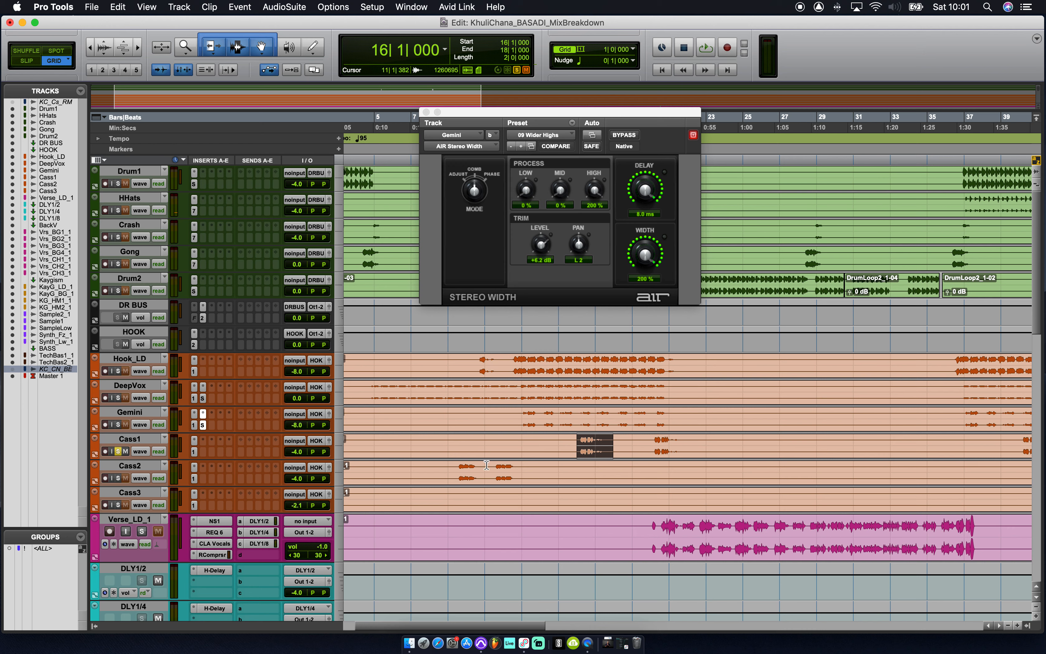
Select bars 9 to 13 on Cass2, solo it in place of Cass1, and play the selection.
drag(466, 466, 521, 476)
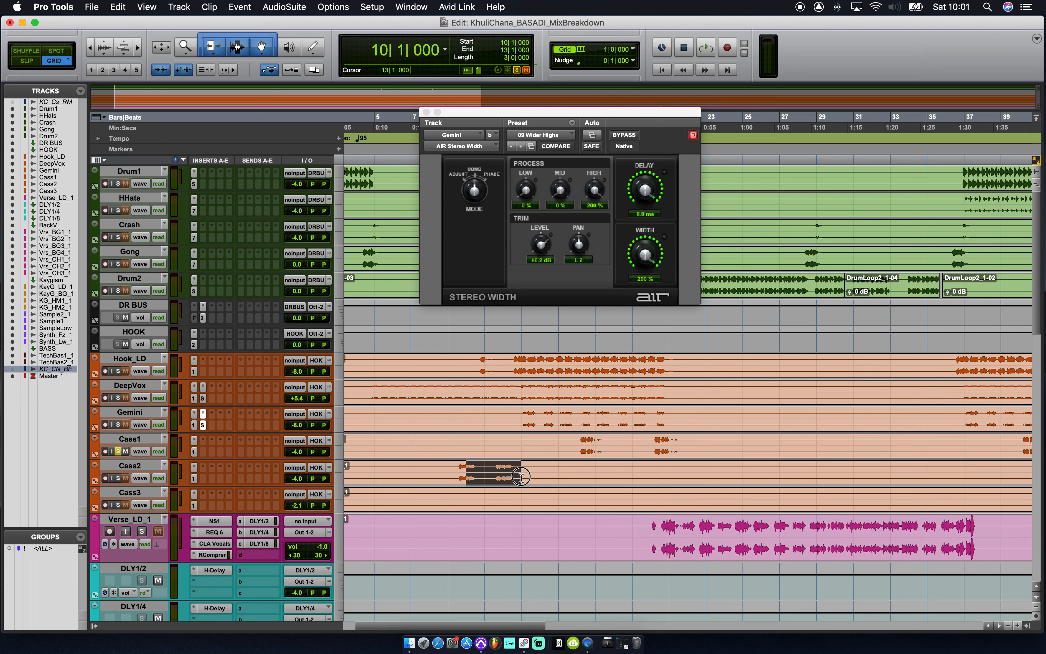
shift+click(449, 472)
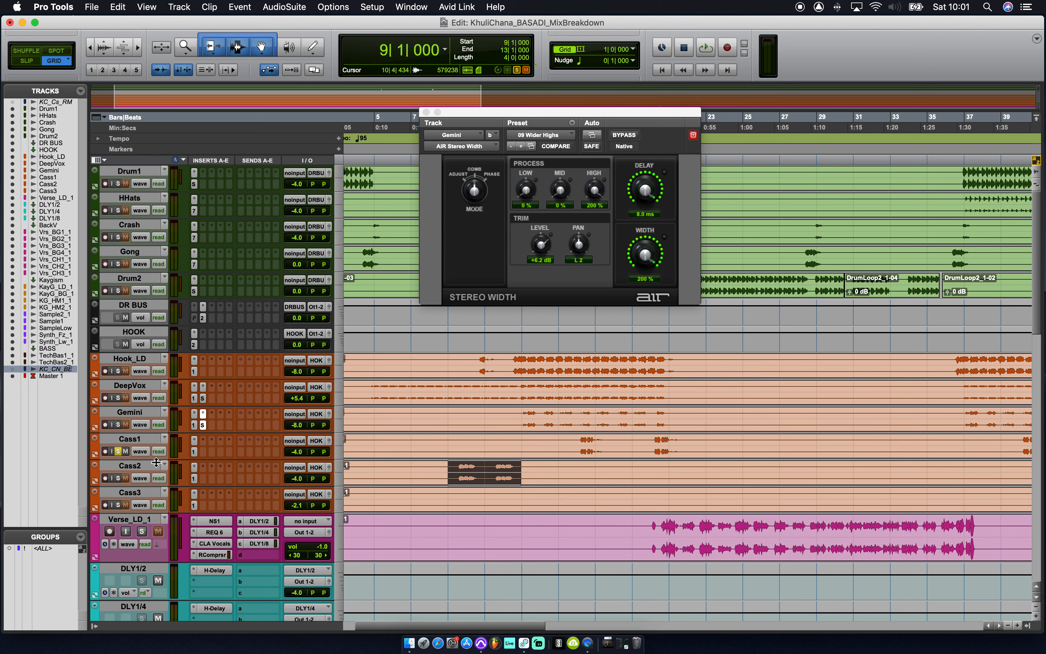
click(118, 479)
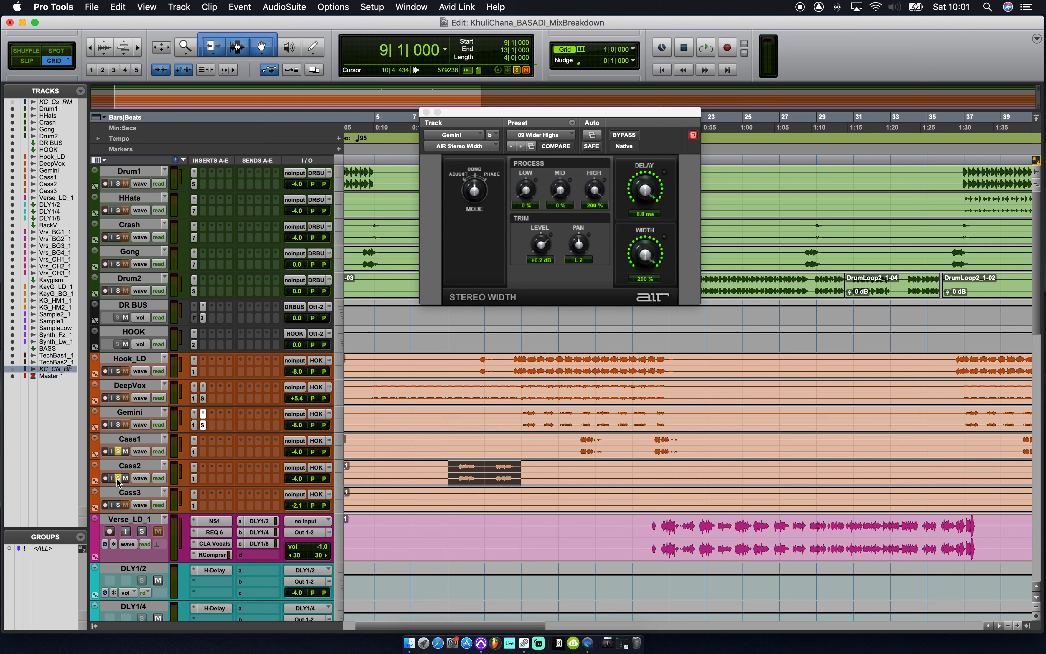
click(118, 452)
key(space)
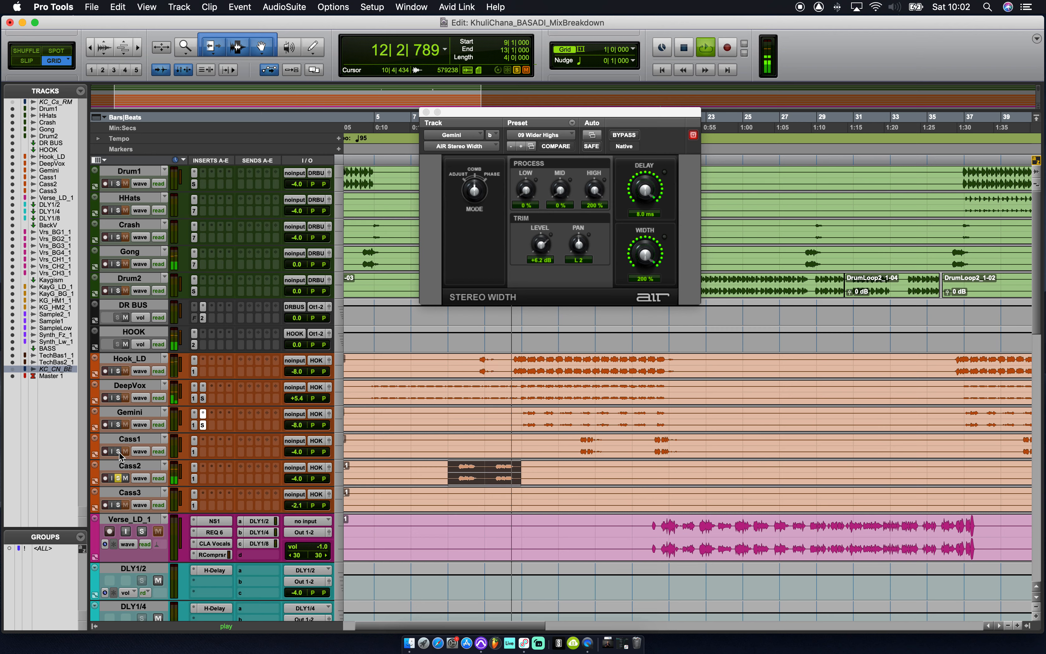
key(space)
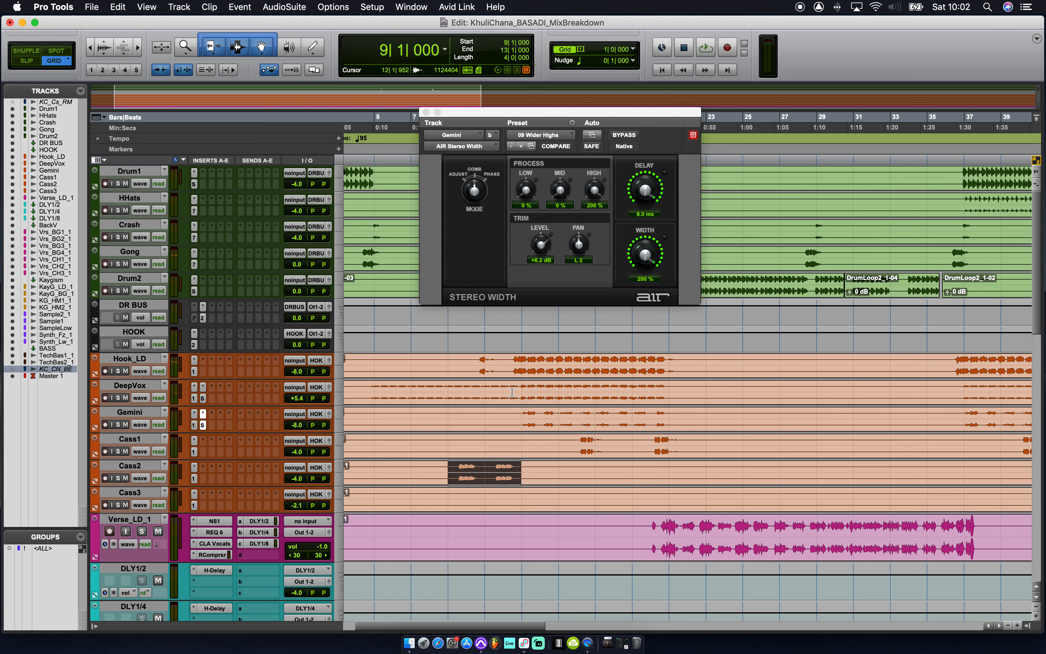
Select bars 13 to 21 across Hook_LD through Cass2, solo those five hook tracks, and play them together.
drag(520, 360, 669, 482)
click(118, 371)
click(118, 397)
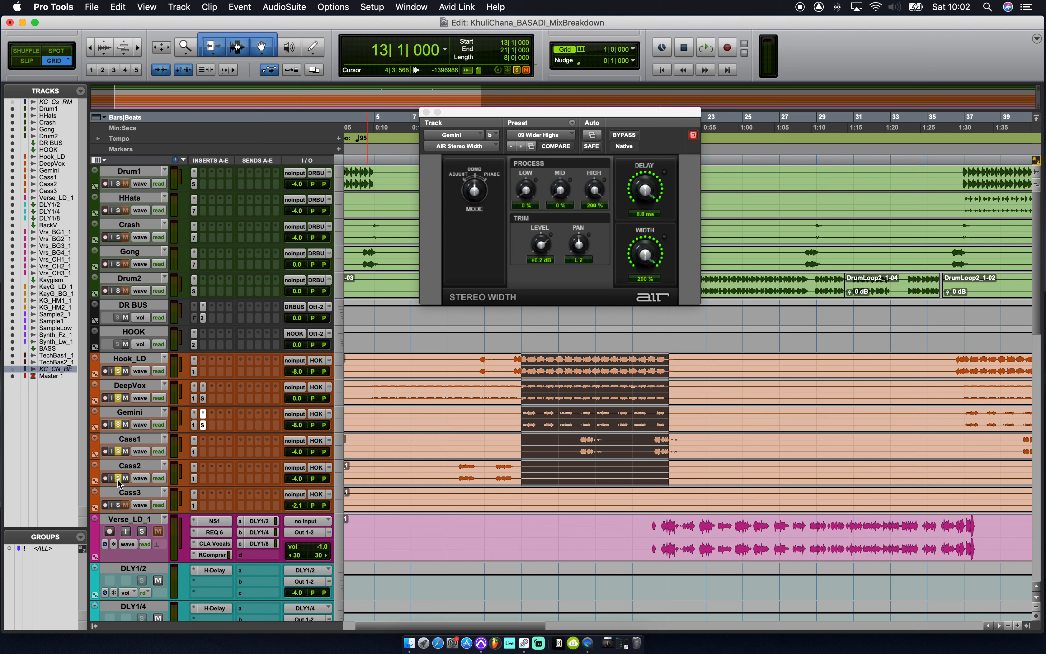
key(space)
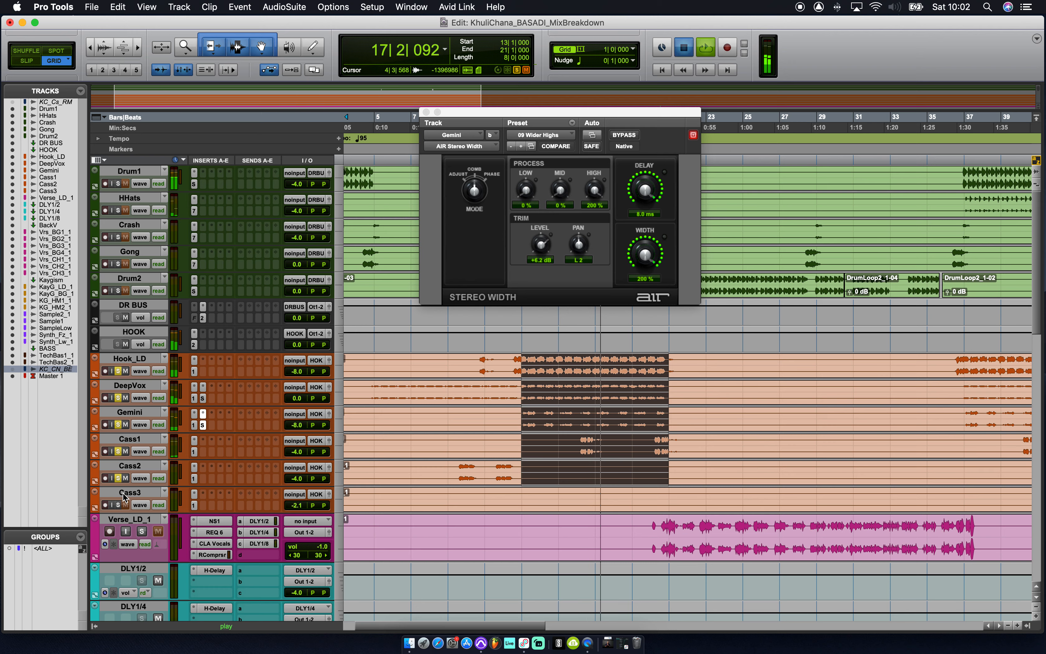
key(space)
Clear the hook track solos and review the MV2 compressor settings on the HOOK bus, closing the plug-in when done.
drag(117, 478, 120, 424)
drag(119, 375, 119, 370)
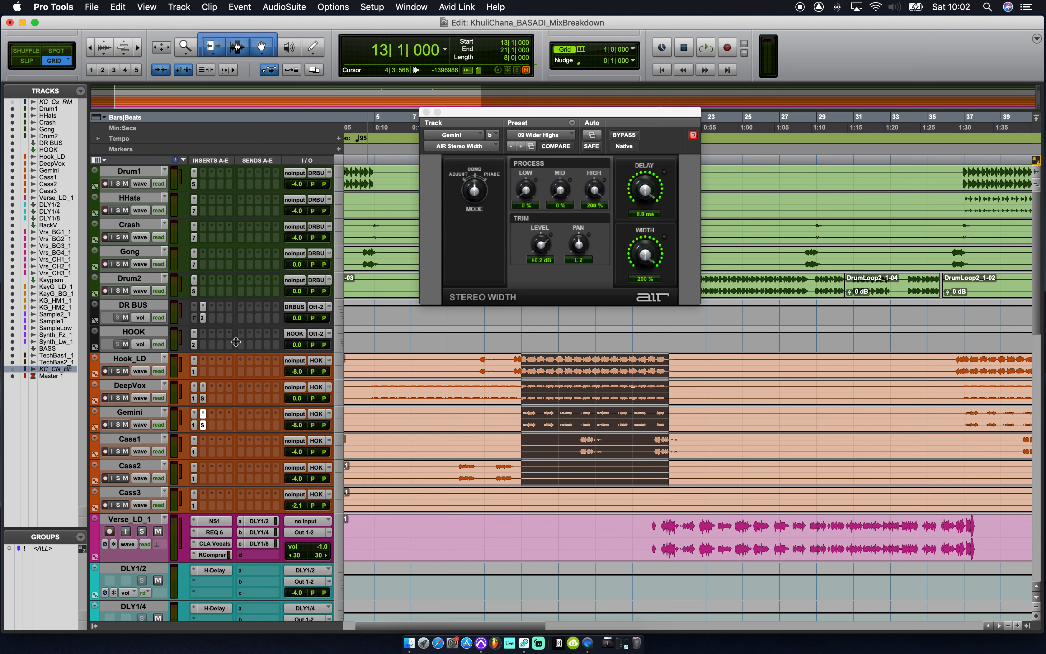
click(138, 333)
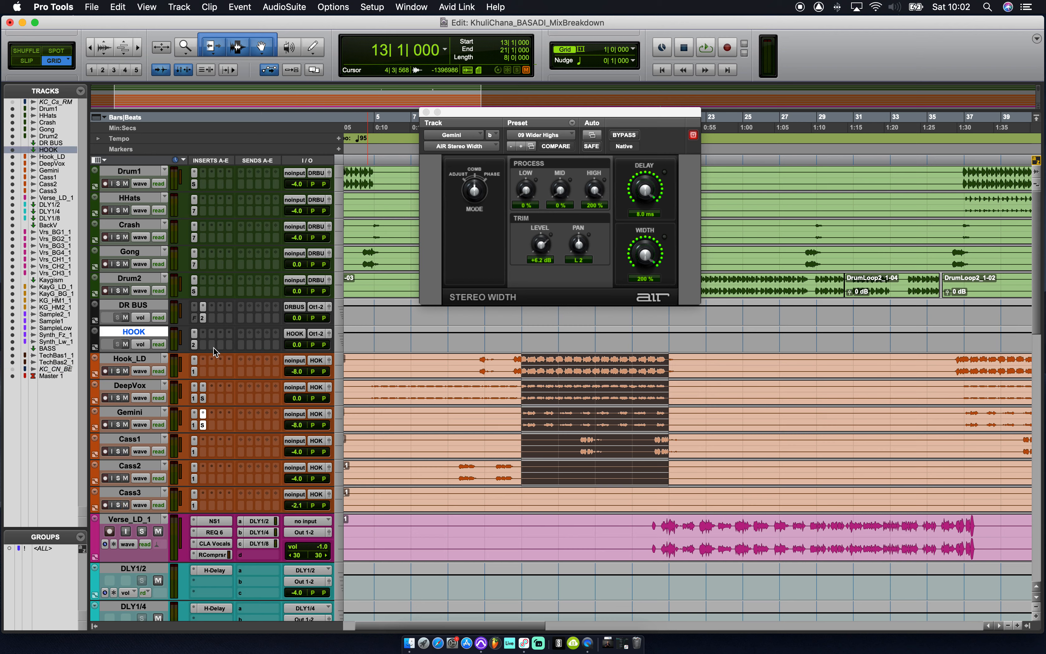
click(195, 346)
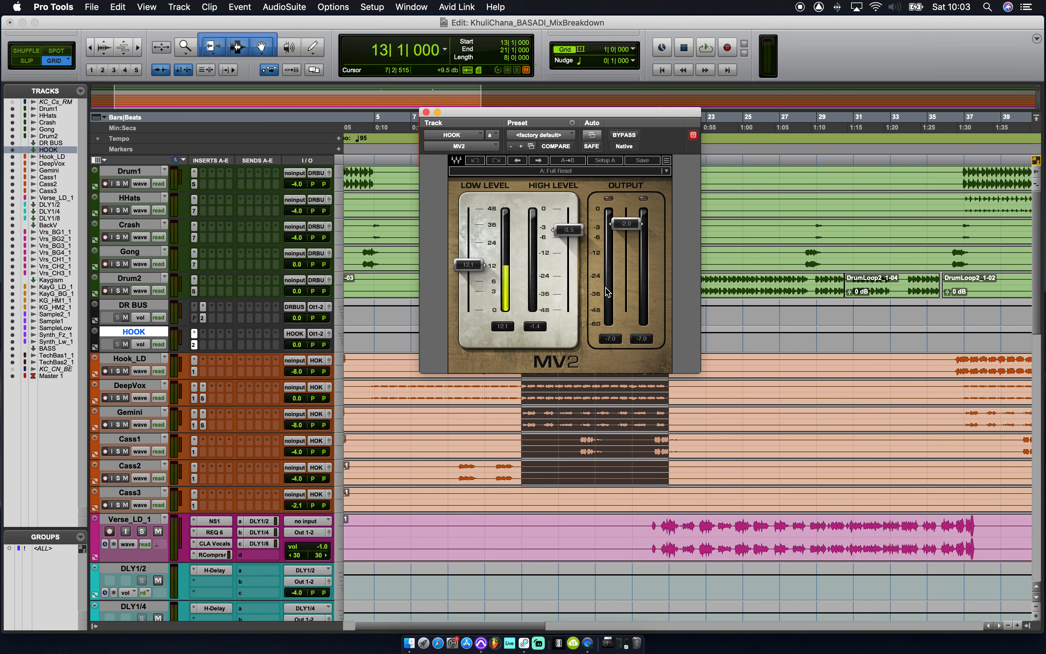
click(426, 112)
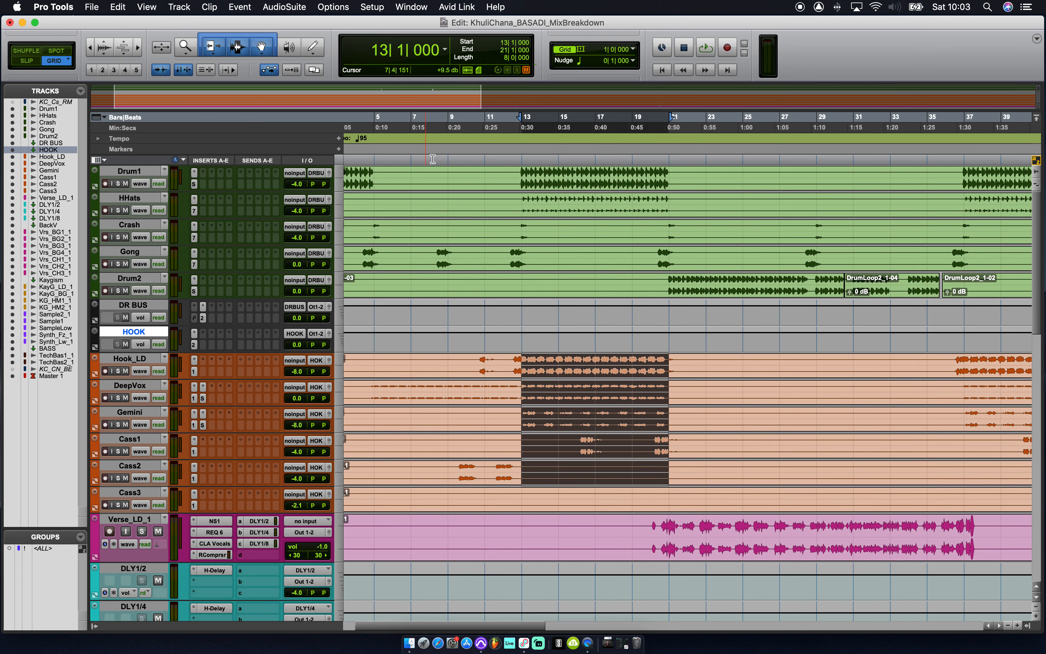
Select the verse from bar 21 to bar 38 on Verse_LD_1, solo the track, and play it.
scroll(667, 452, down, 5)
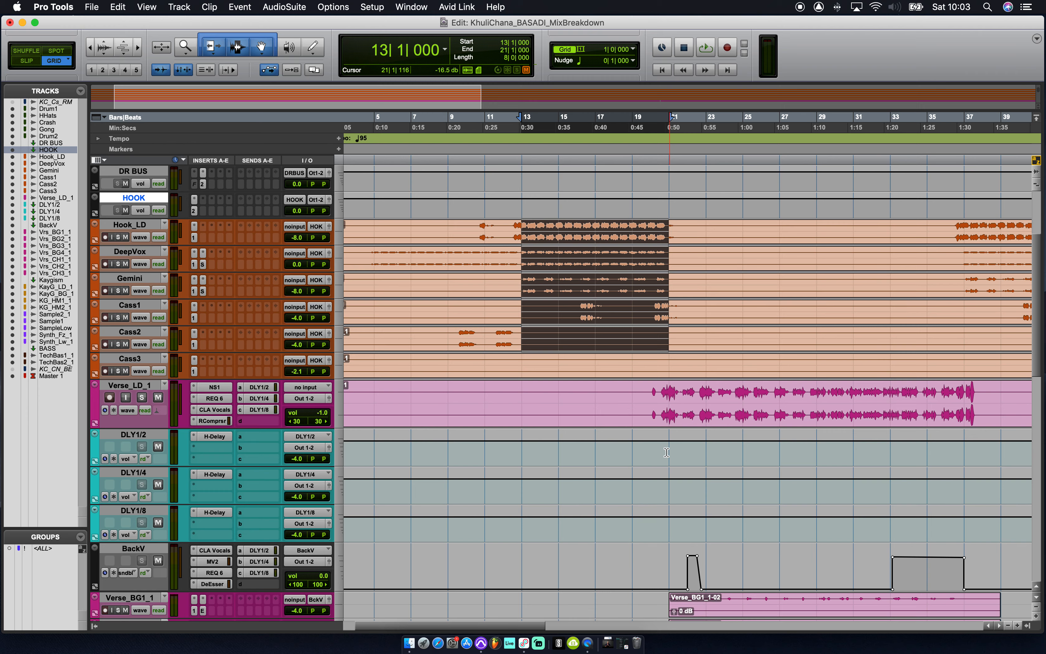
scroll(667, 452, up, 5)
scroll(667, 452, right, 2)
scroll(666, 452, left, 4)
scroll(667, 452, down, 6)
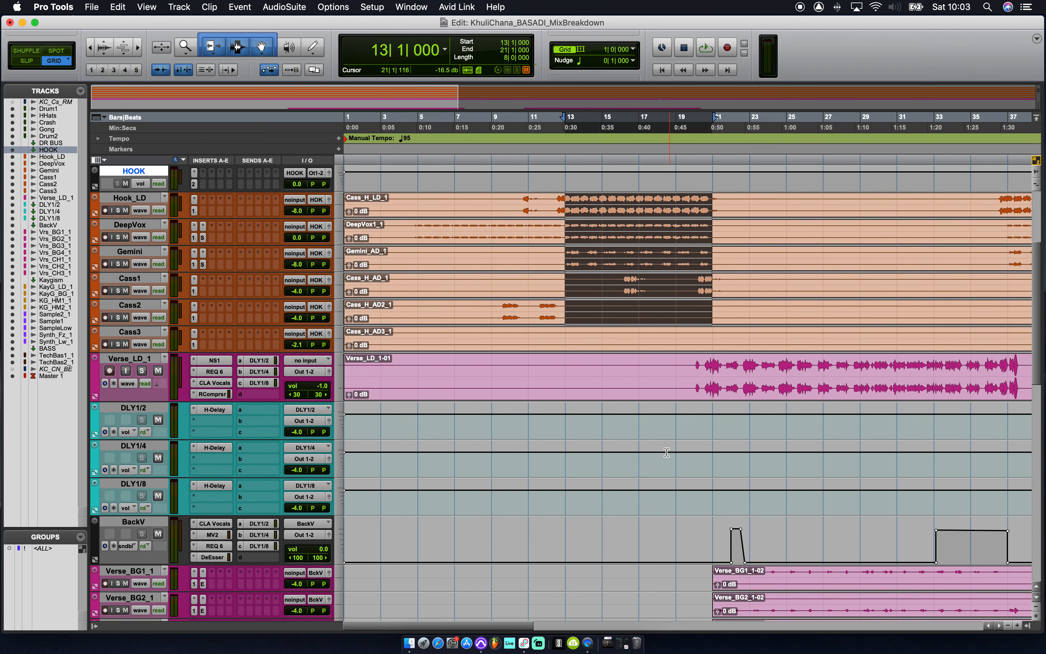
scroll(667, 452, right, 4)
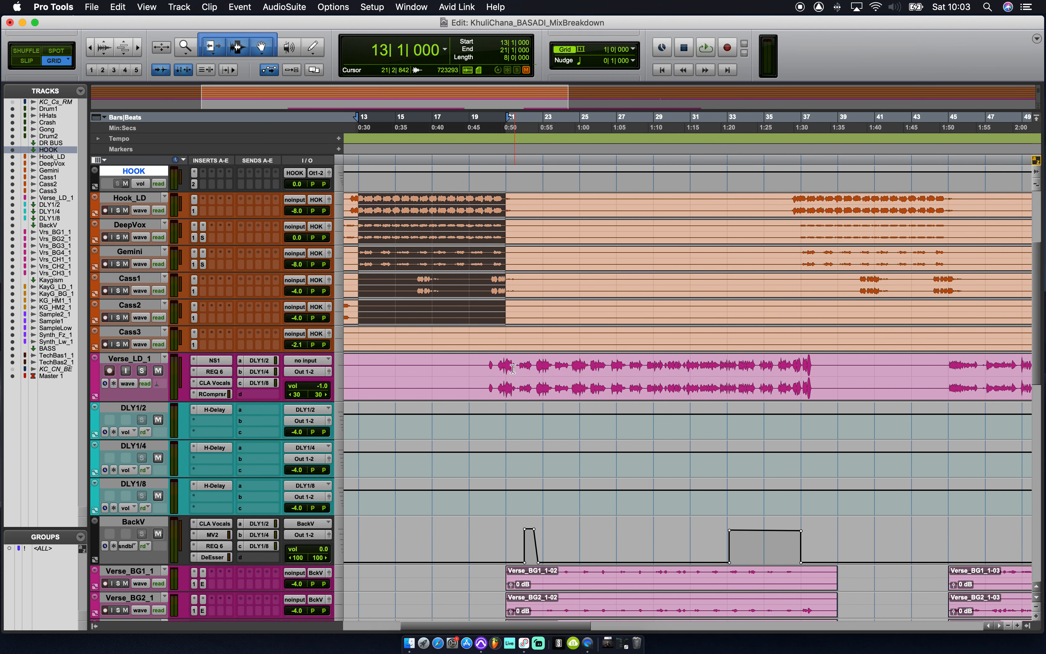
drag(513, 368, 817, 375)
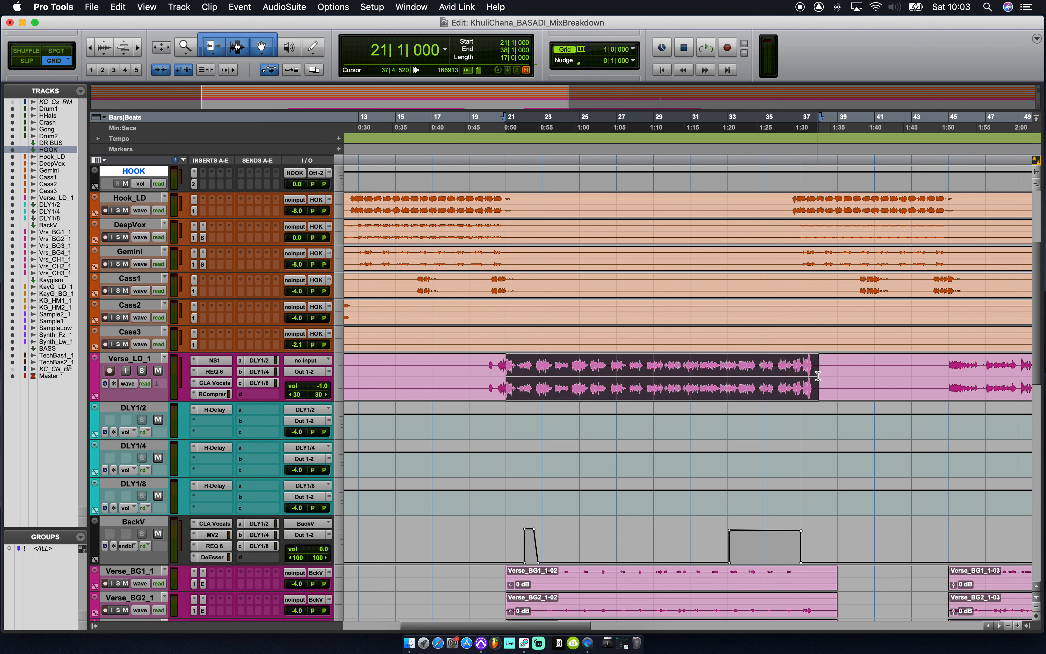
click(142, 370)
key(space)
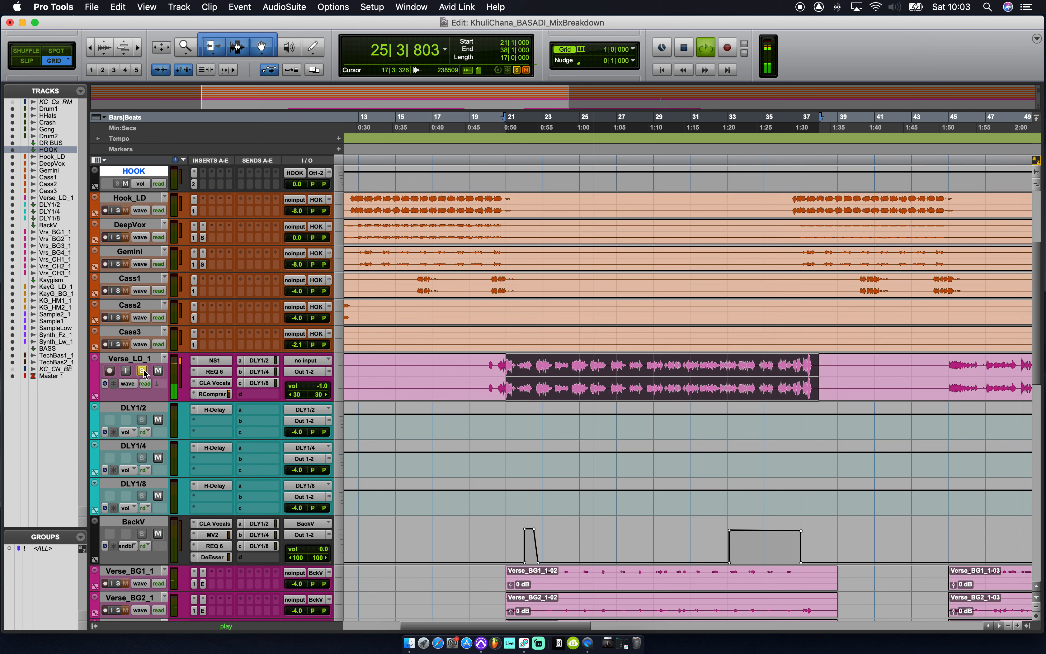
key(space)
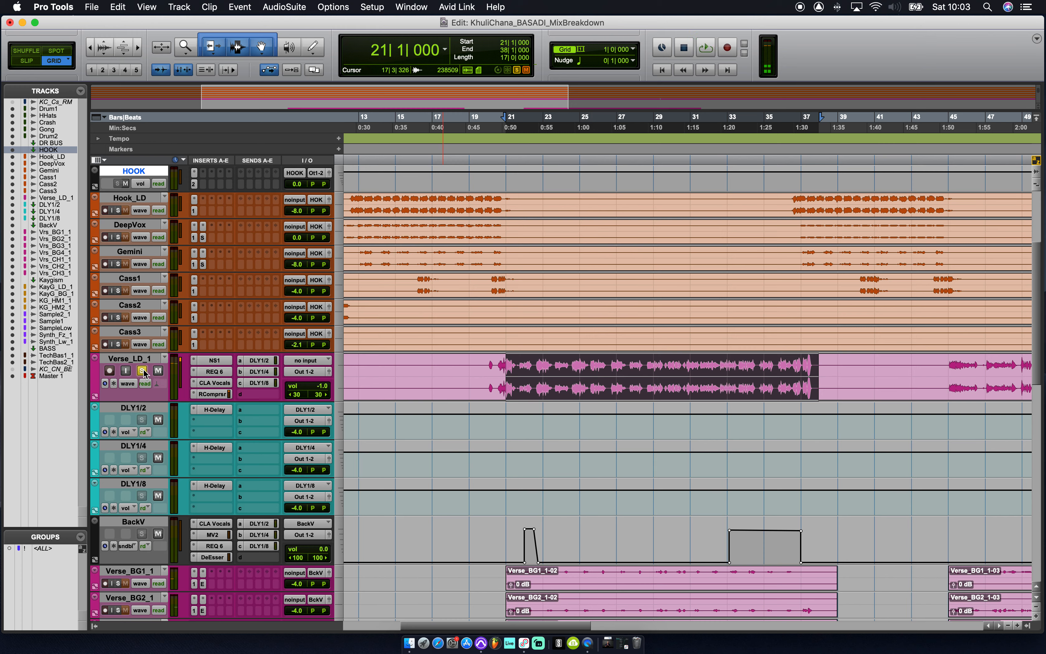
Clear the solo on Verse_LD_1 and open its NS1 noise suppressor for review.
click(142, 371)
click(220, 361)
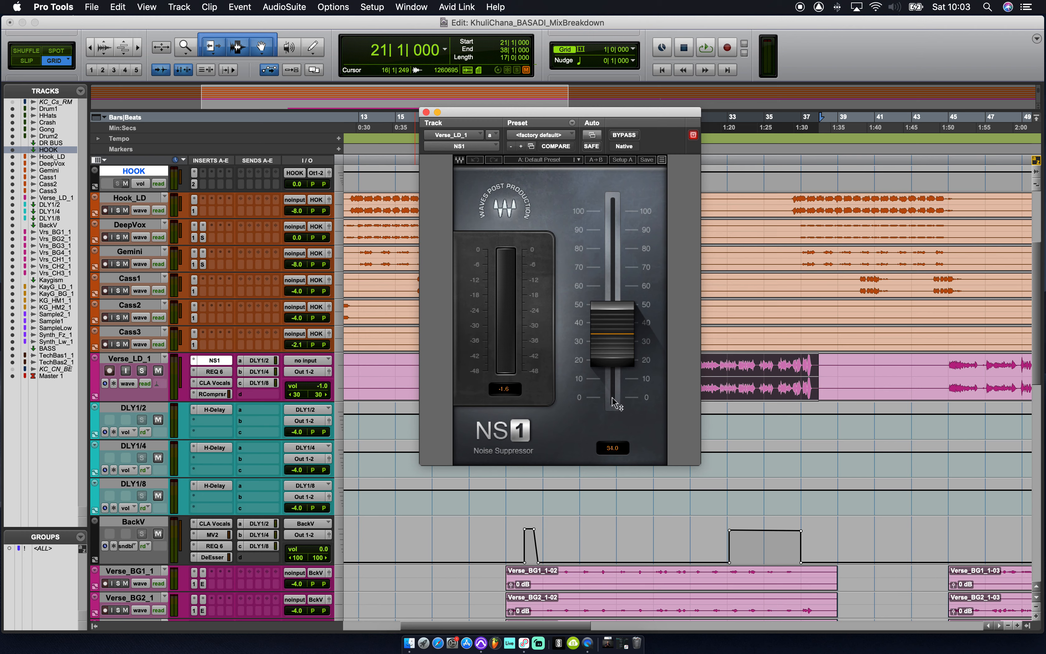
Make the Verse_LD_1 track taller to reveal all its inserts and bypass all five, from DeEsser up to NS1.
drag(268, 401, 268, 460)
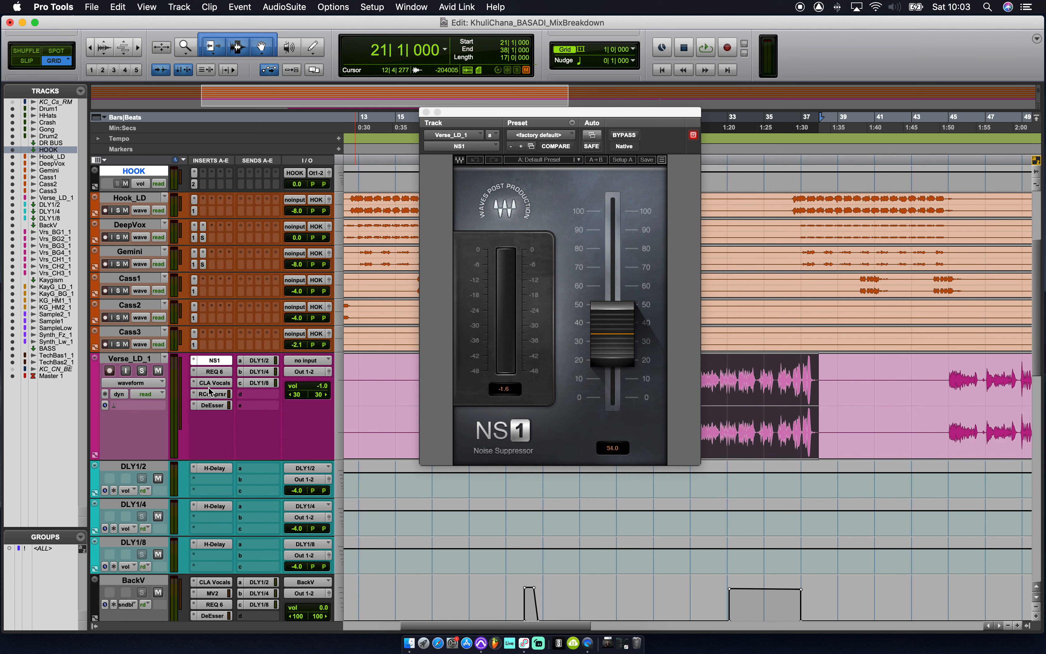
super+click(215, 406)
super+click(214, 393)
super+click(215, 383)
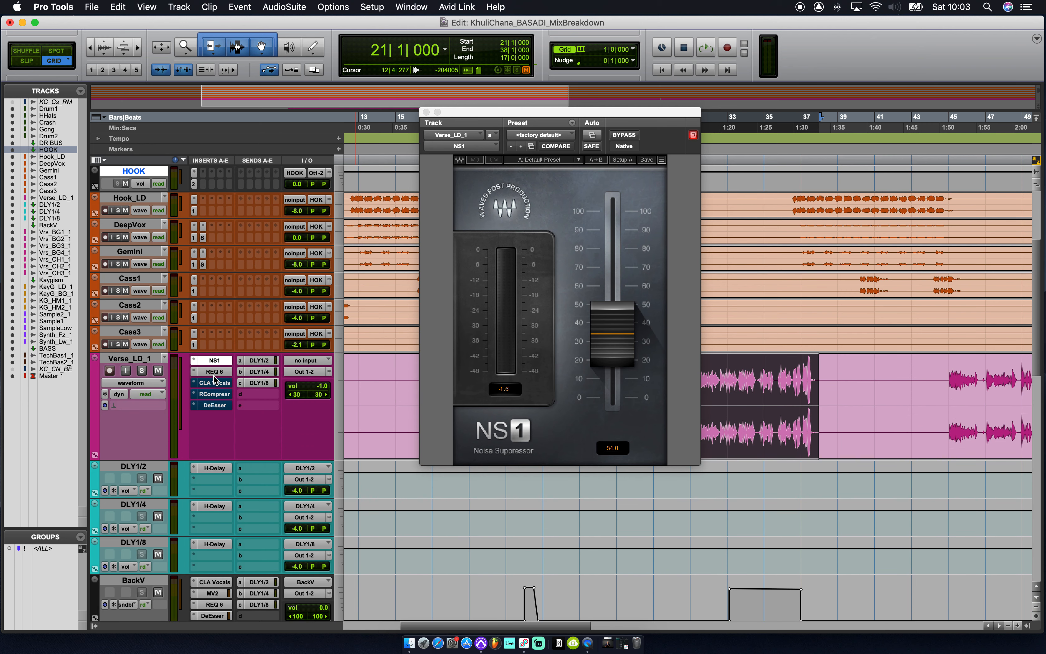
super+click(214, 372)
super+click(215, 364)
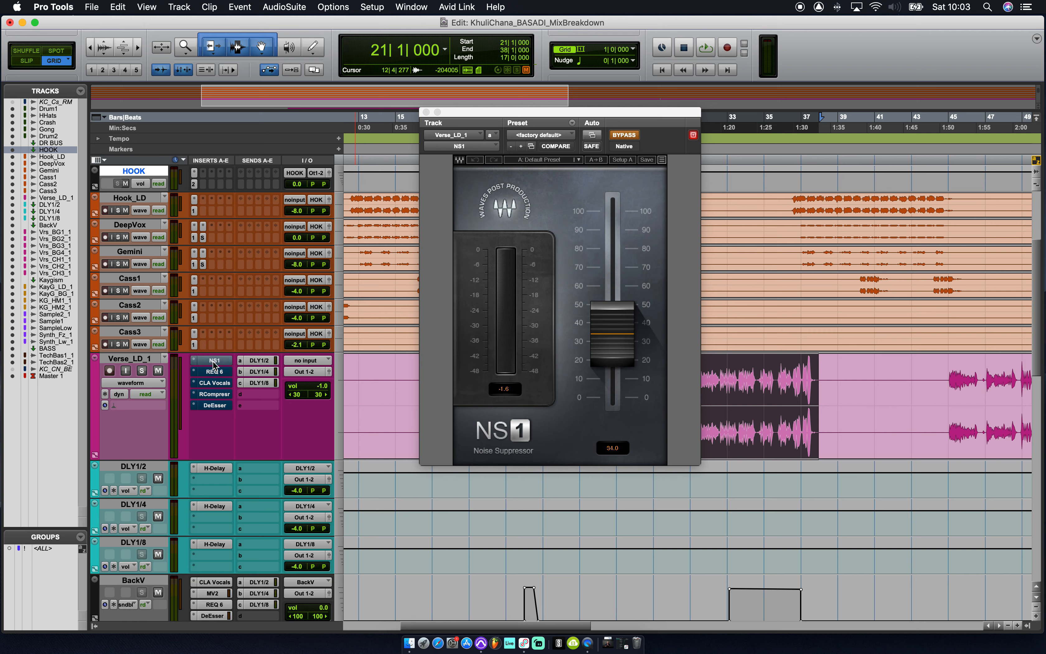
Solo Verse_LD_1 and play the selected verse from bar 21 with its inserts bypassed.
key(space)
key(space)
click(141, 370)
key(space)
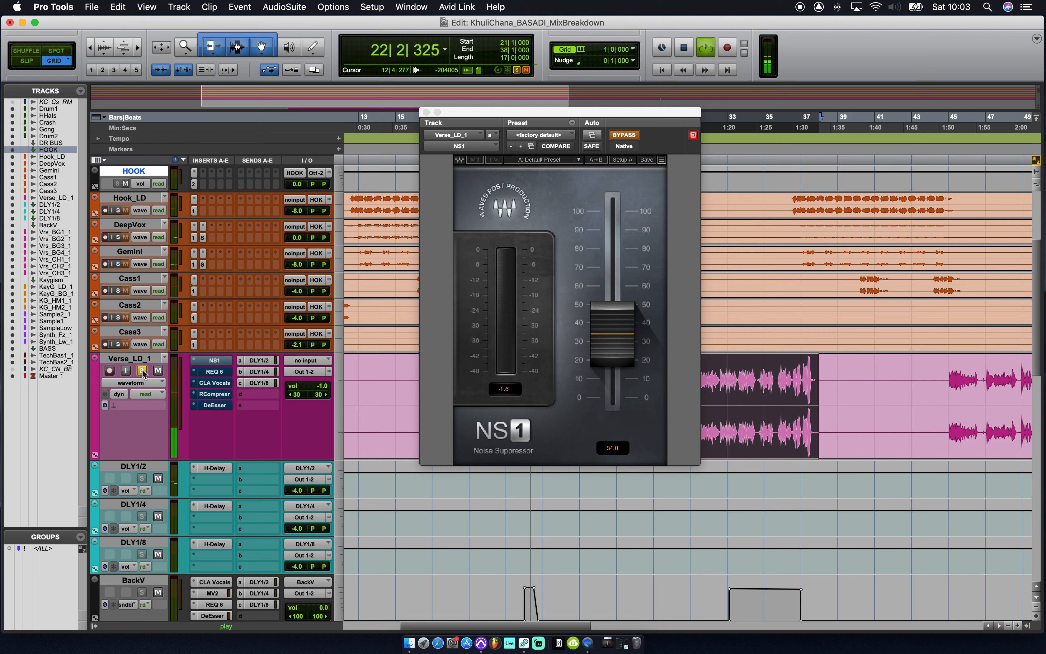
key(space)
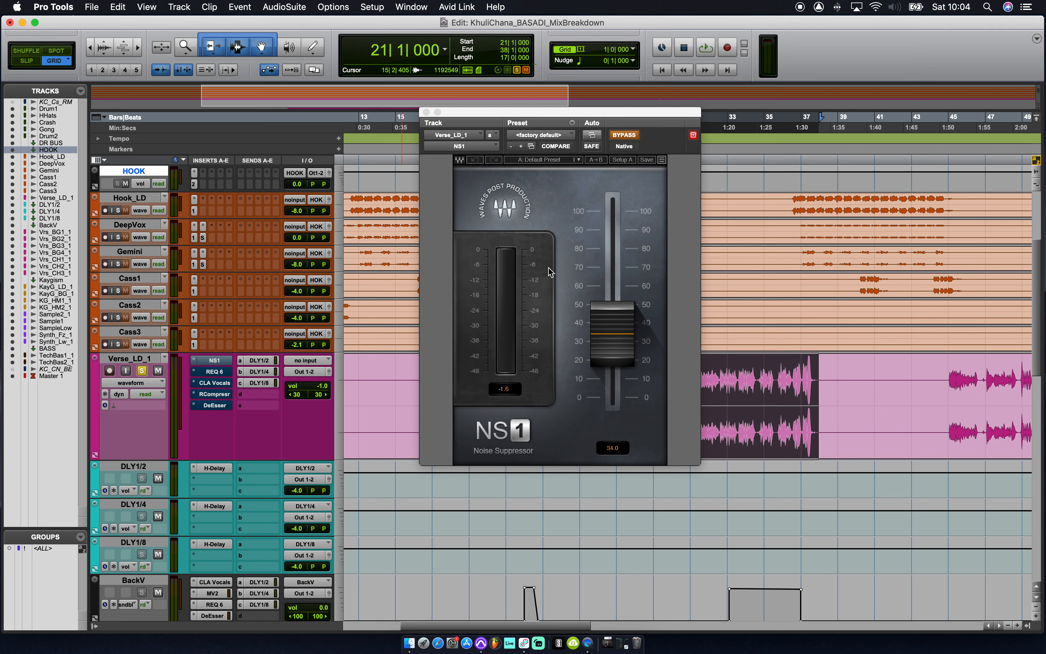
Reactivate NS1 and REQ 6 on Verse_LD_1, and compare the equalizer active and bypassed while the verse plays.
click(624, 137)
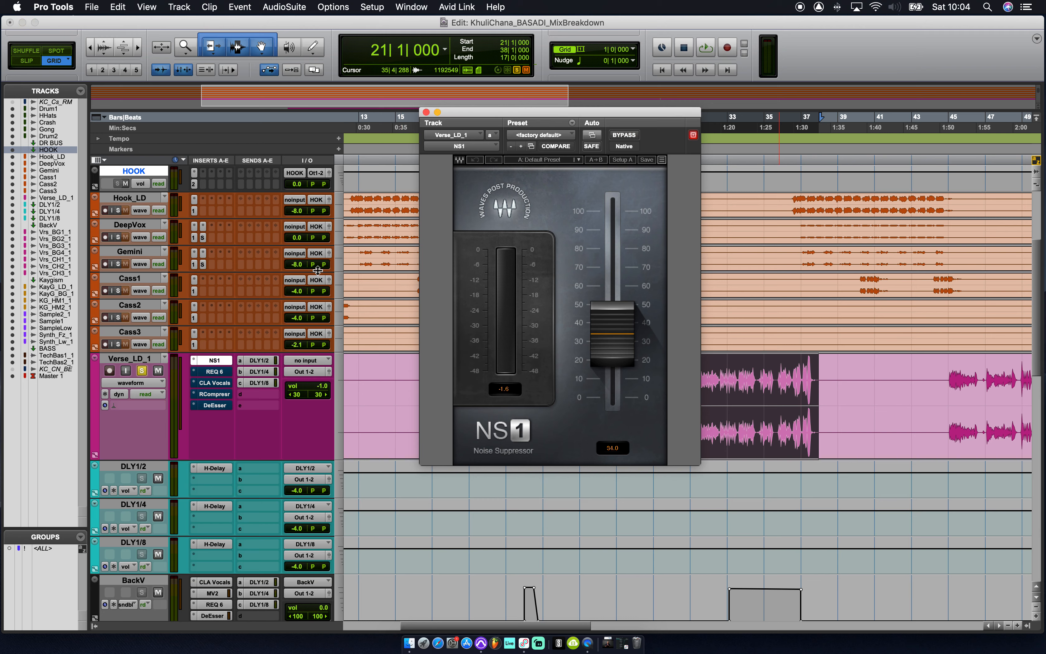
click(216, 373)
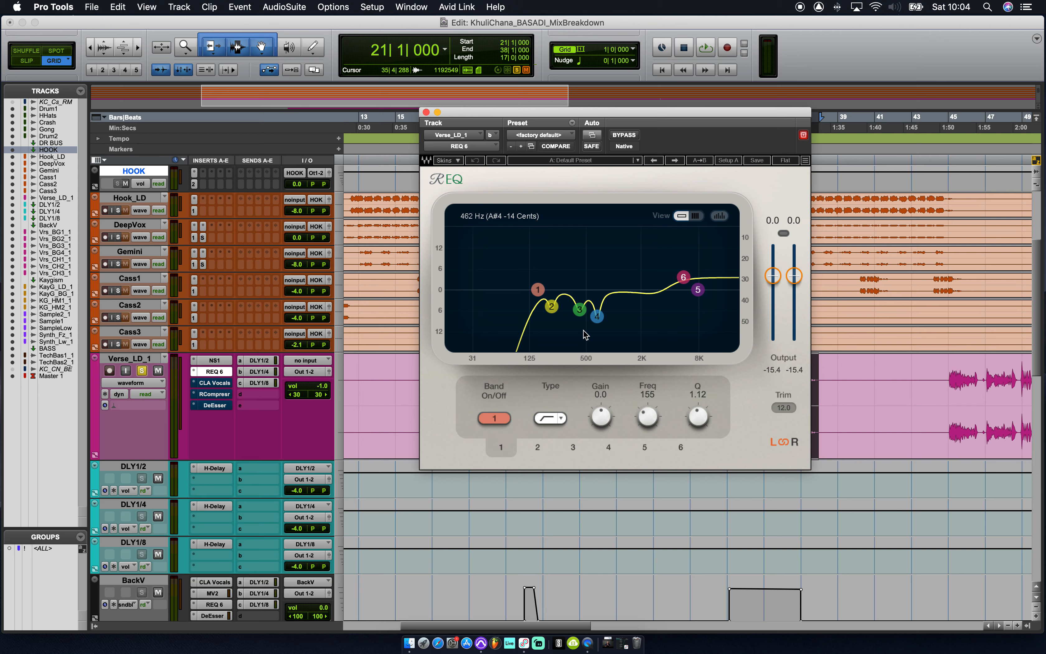
key(space)
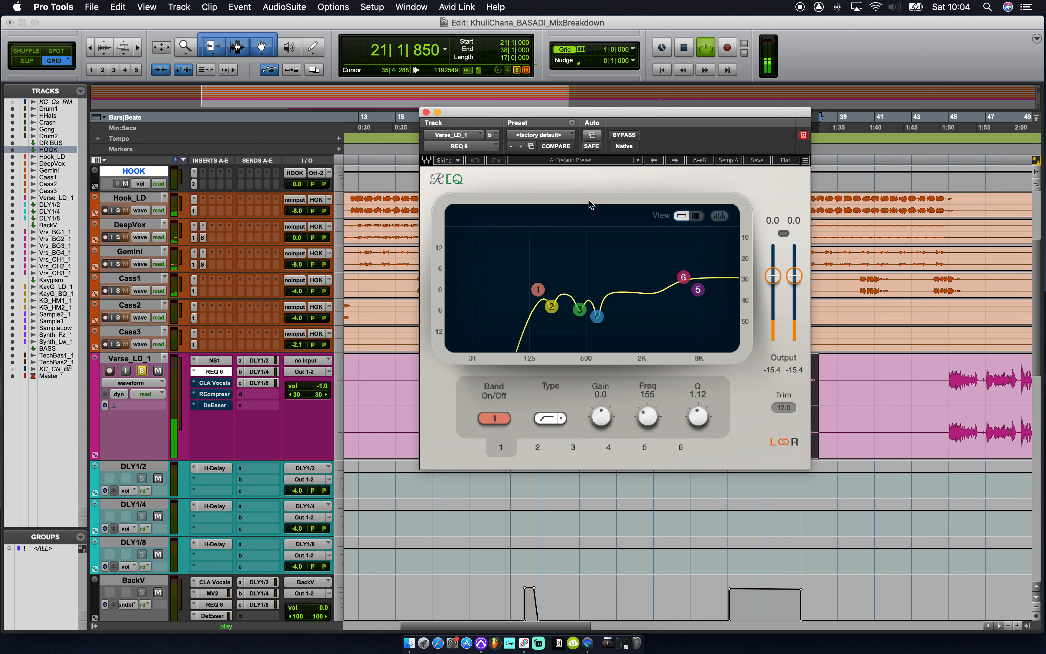
click(625, 135)
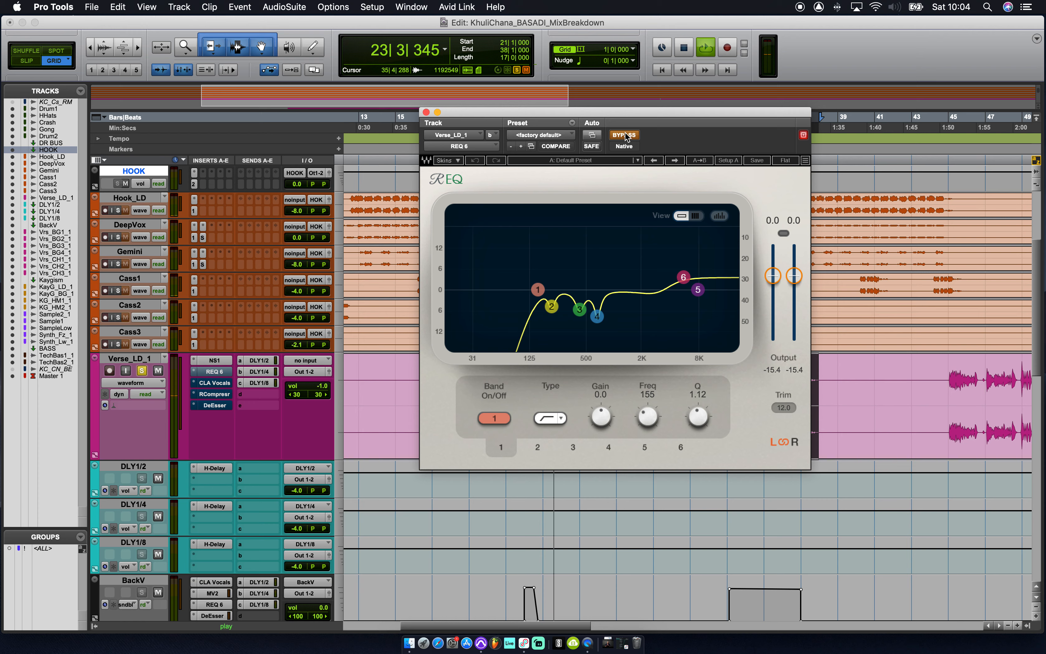
click(625, 135)
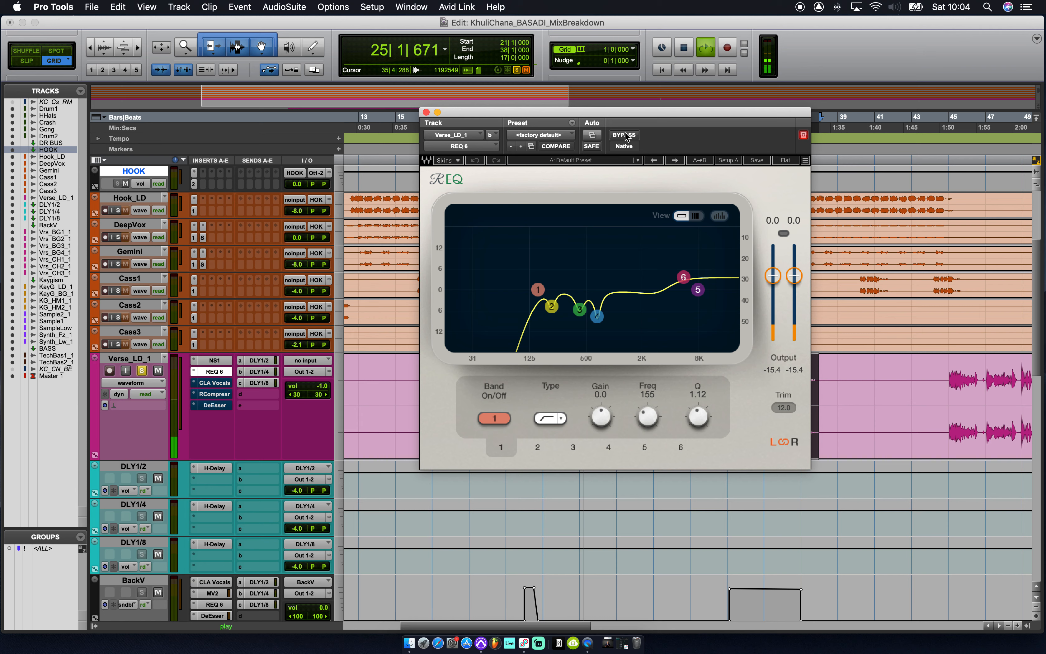
key(space)
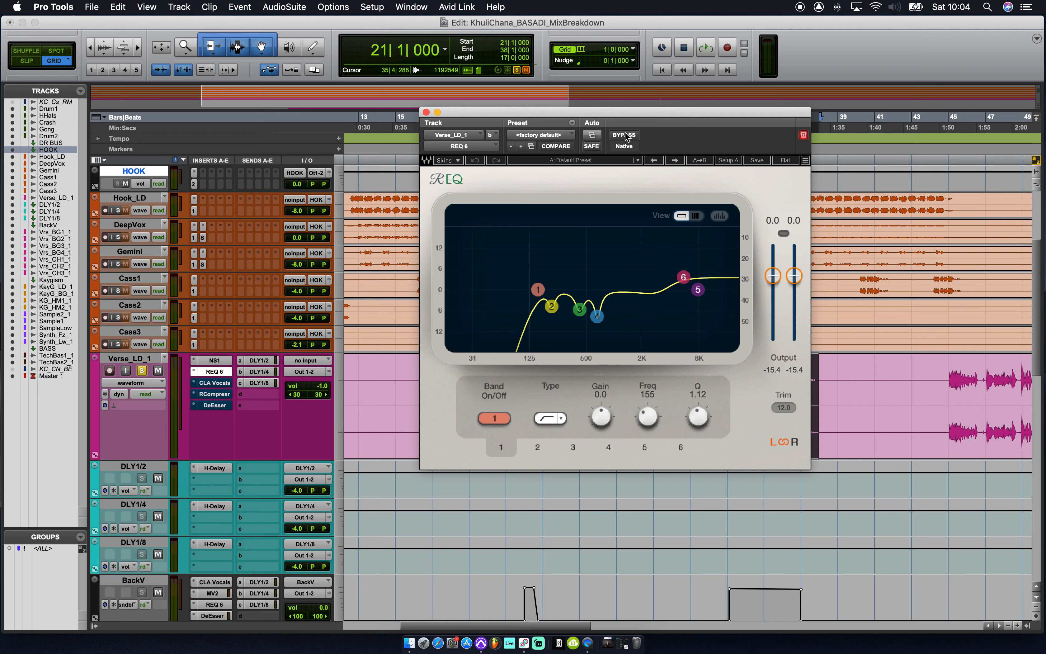
Reactivate CLA Vocals on Verse_LD_1, compare it active and bypassed during playback, and close the plug-in.
click(219, 384)
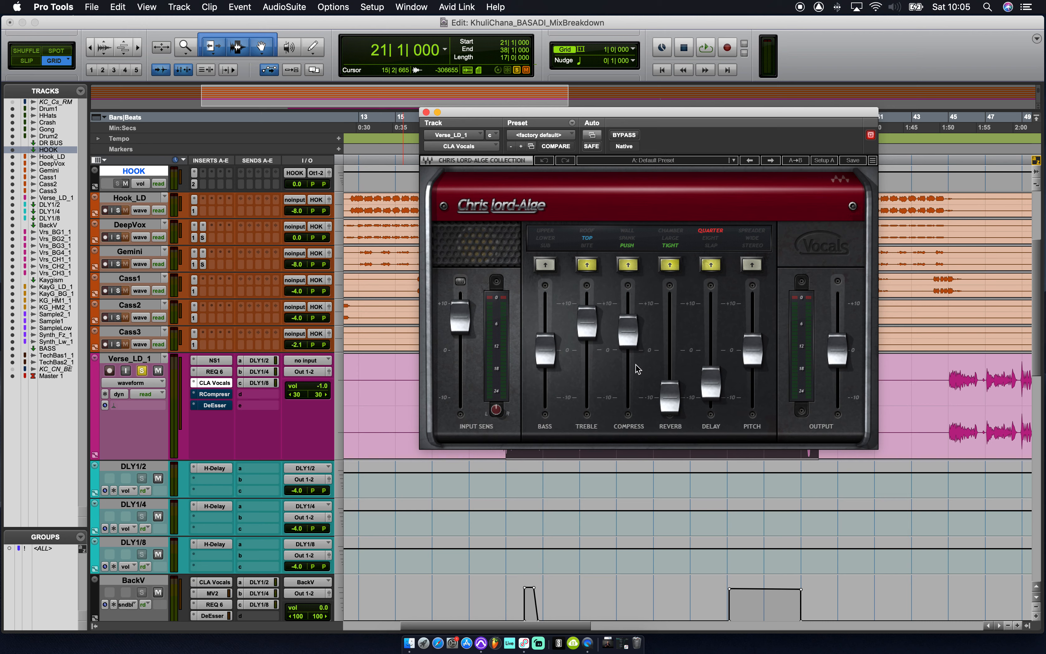
mouse_move(670, 445)
key(space)
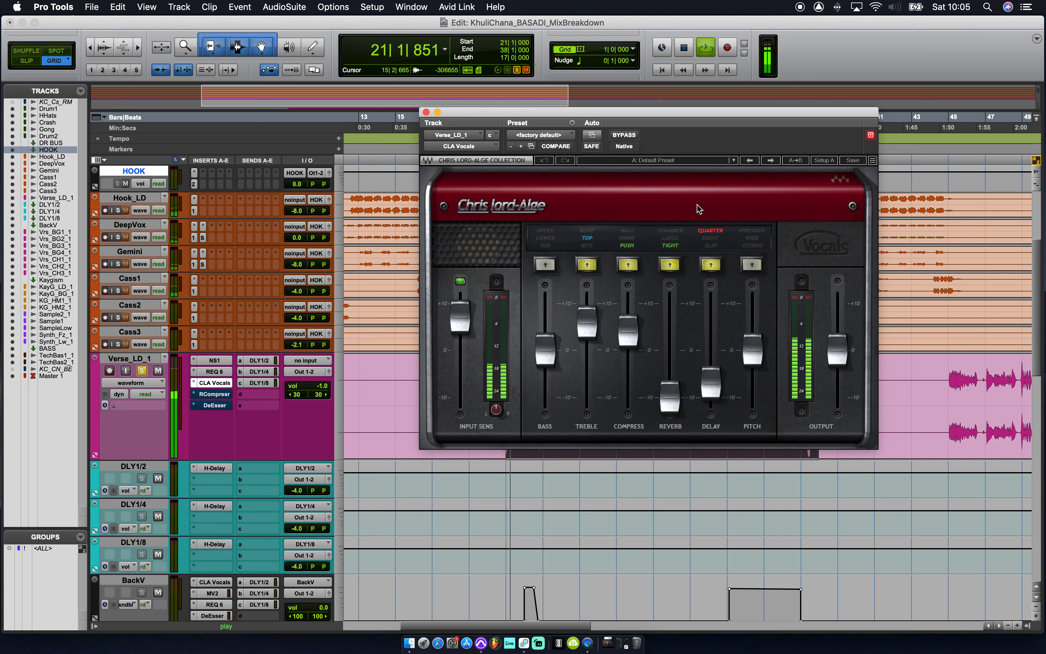
click(625, 135)
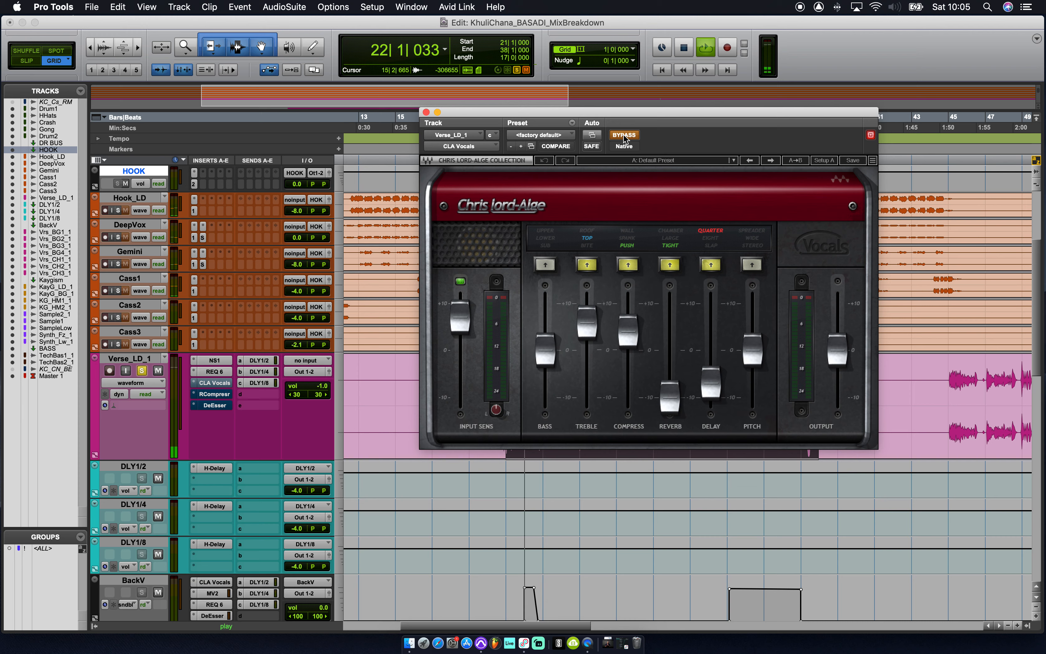
click(624, 135)
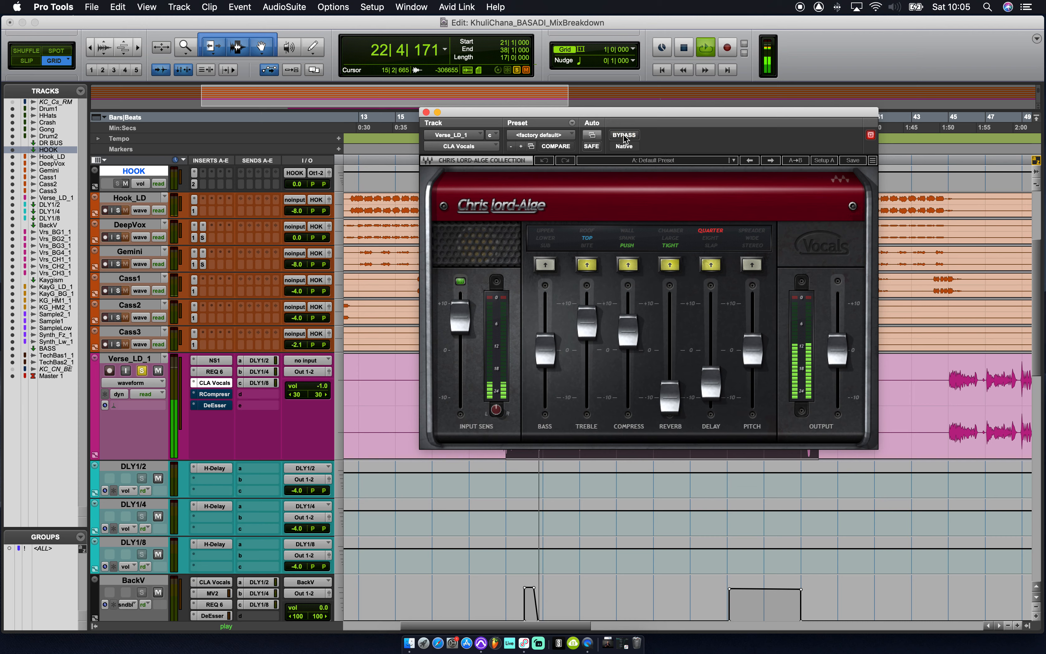
key(space)
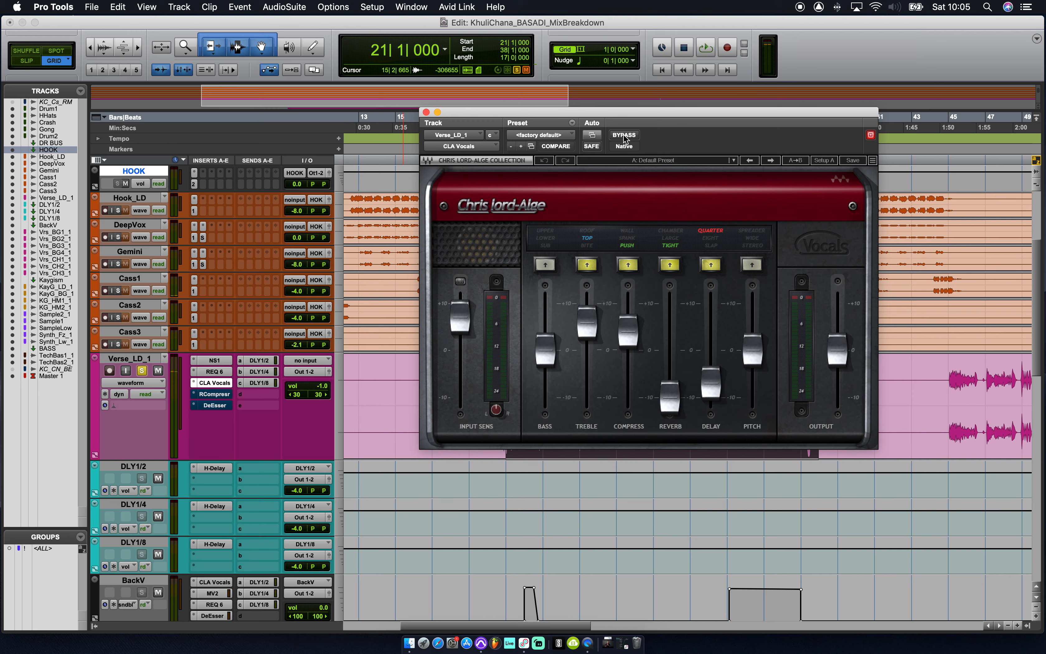
click(426, 112)
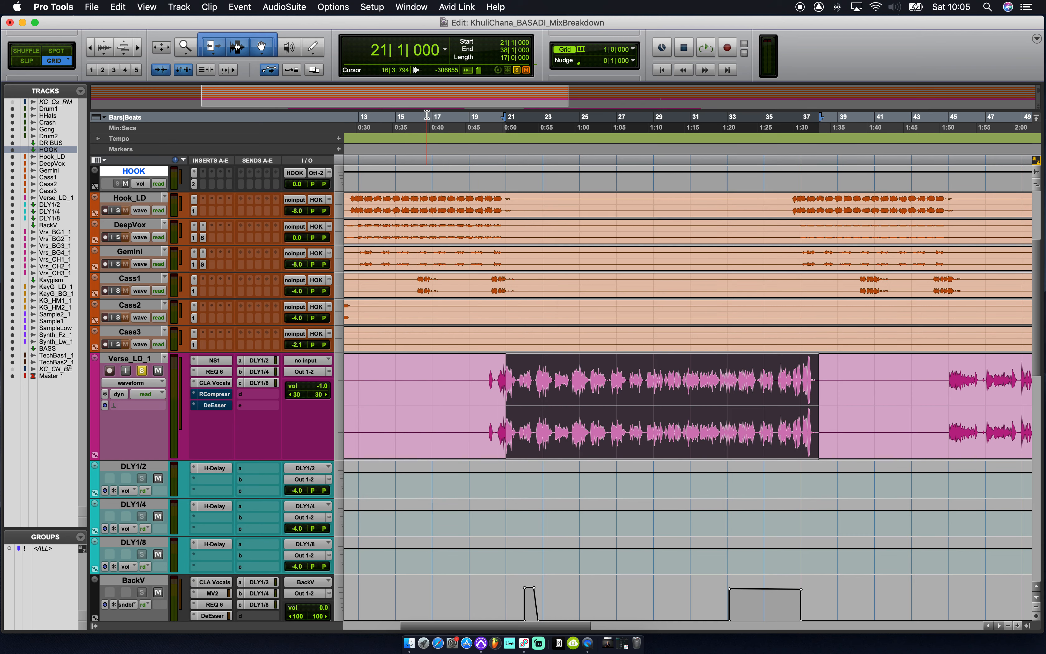
Reactivate the RCompressor on Verse_LD_1, review its settings, and compare it active and bypassed while the verse plays.
super+click(212, 396)
click(212, 394)
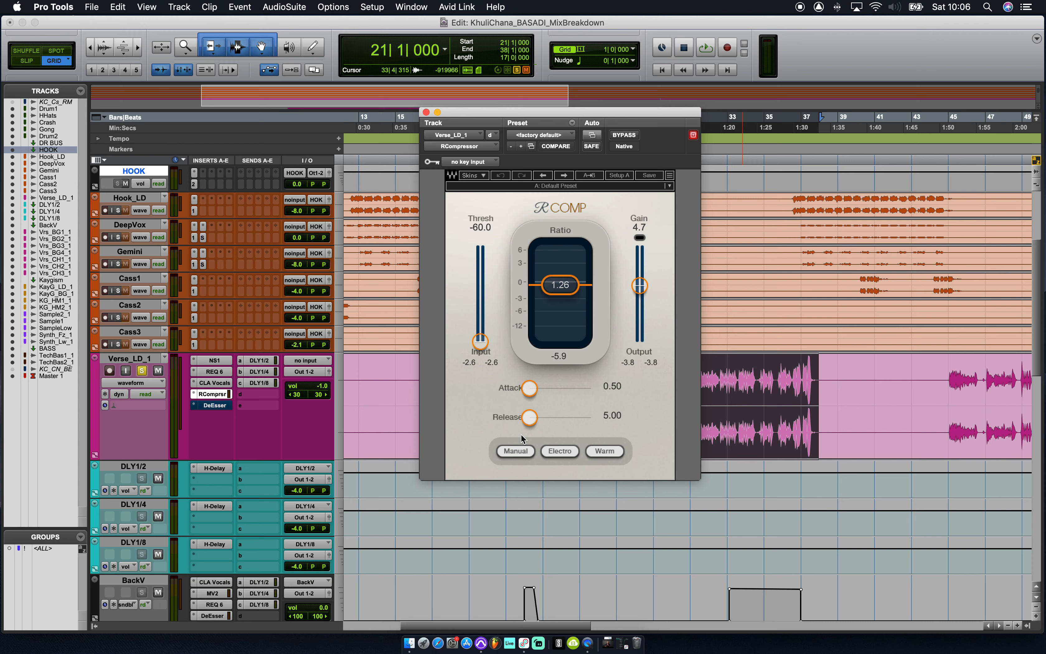
key(space)
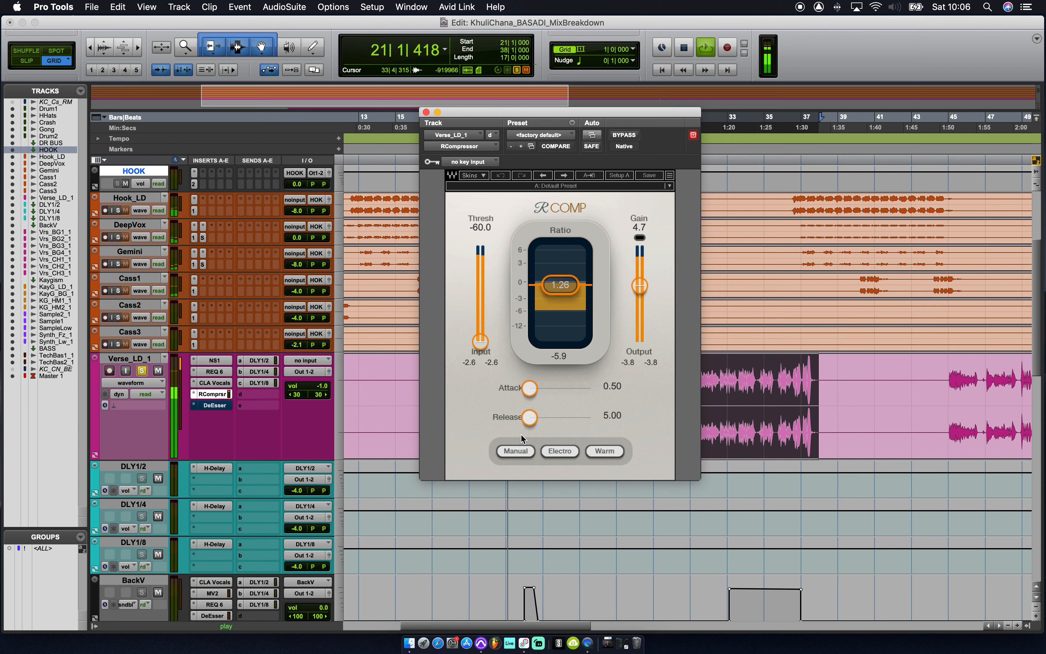
click(624, 136)
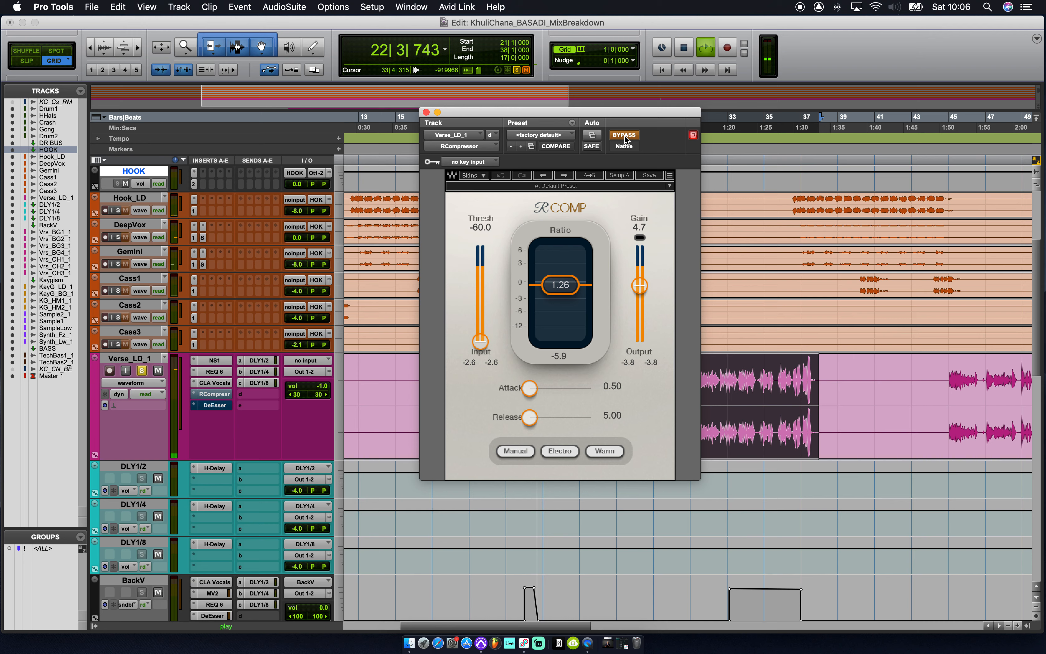
click(624, 134)
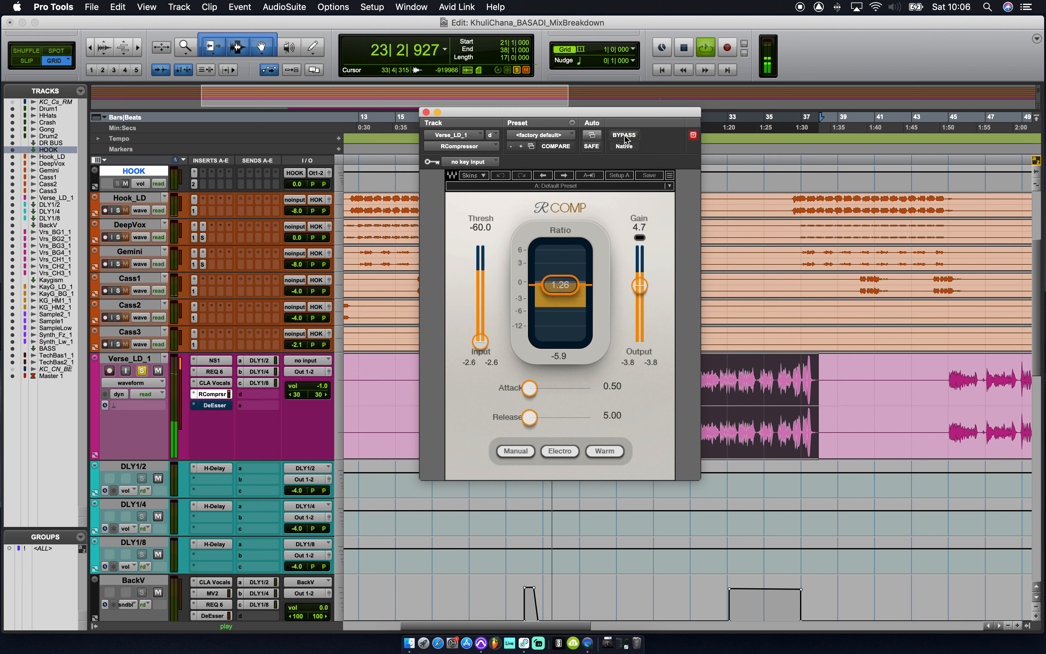
key(space)
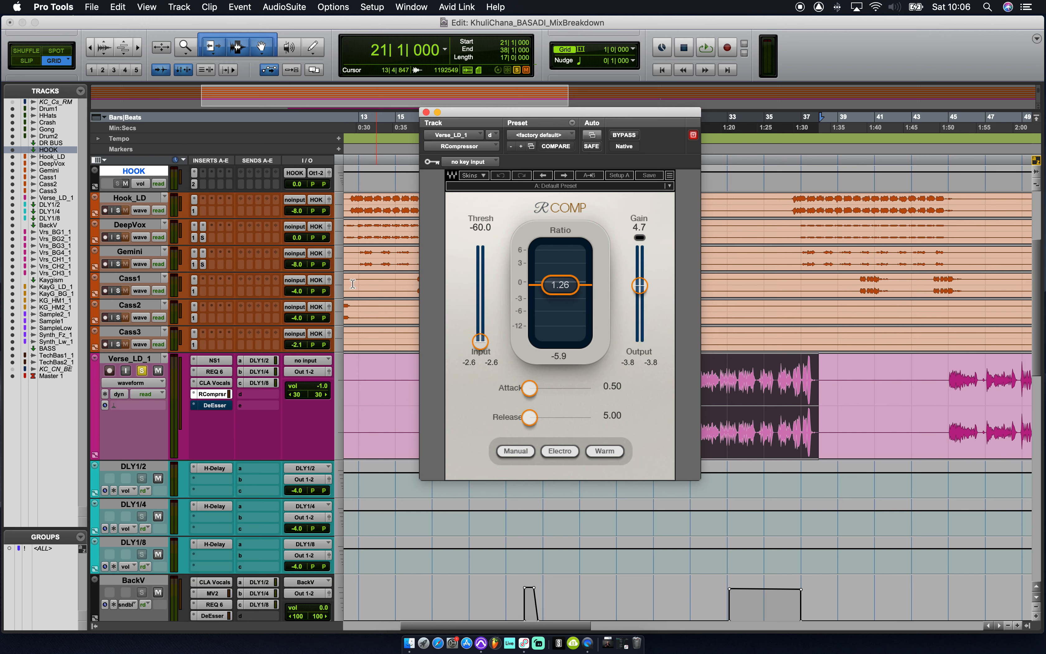
Reactivate the DeEsser on Verse_LD_1 and compare it bypassed and active while the verse plays.
click(217, 406)
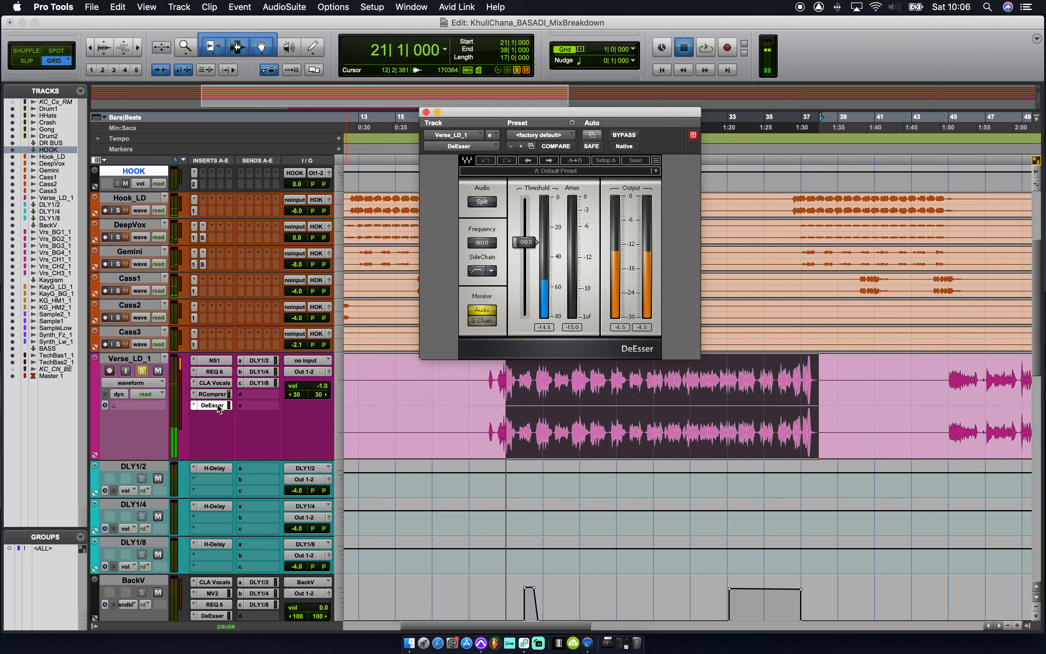
key(space)
click(624, 135)
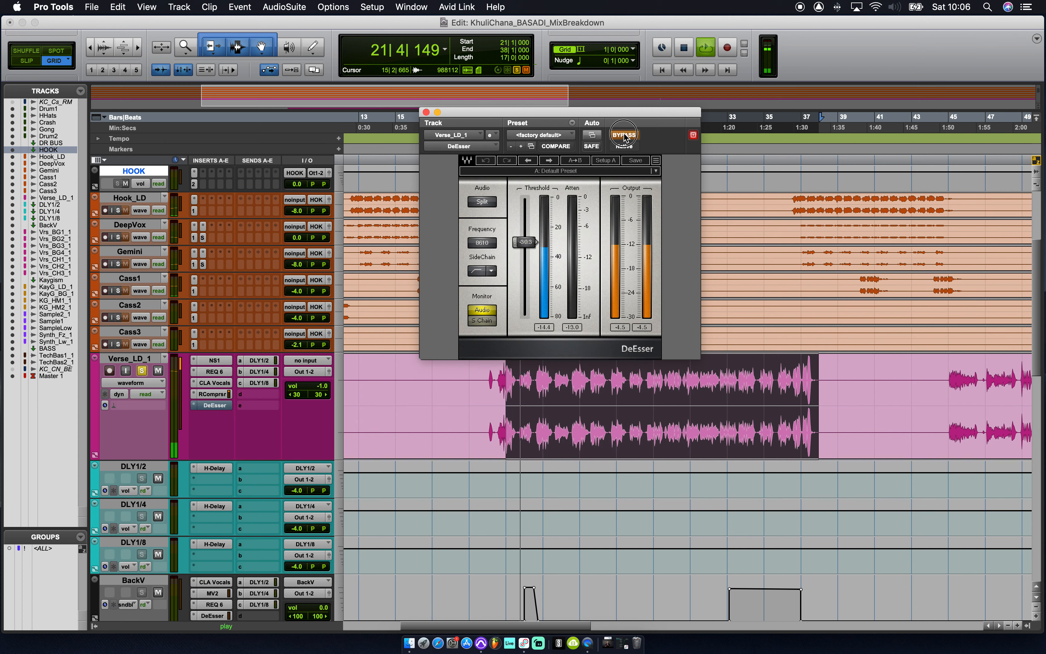
click(624, 135)
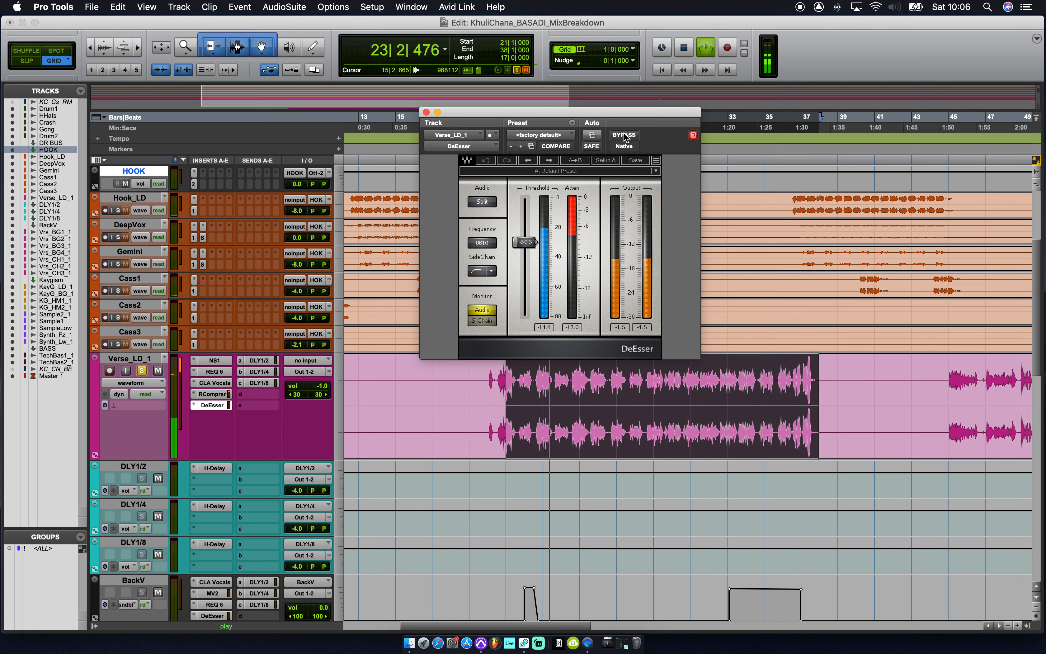
key(space)
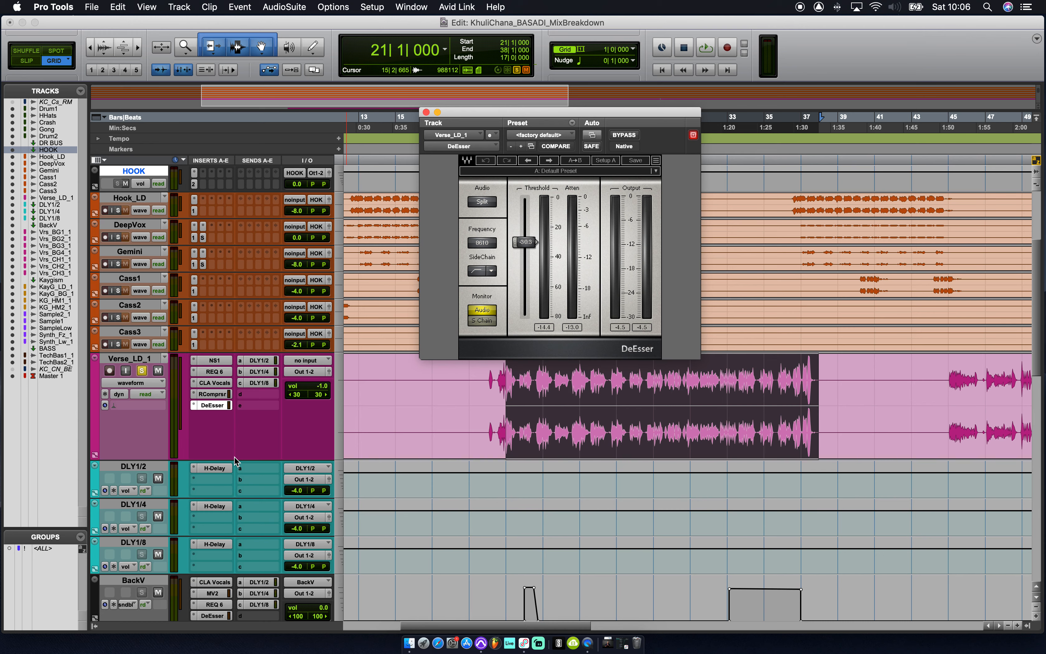
Reduce the Verse_LD_1 track height and review the NS1 and Dyn3 Expander/Gate inserts on Verse_BG1_1.
drag(236, 459, 237, 409)
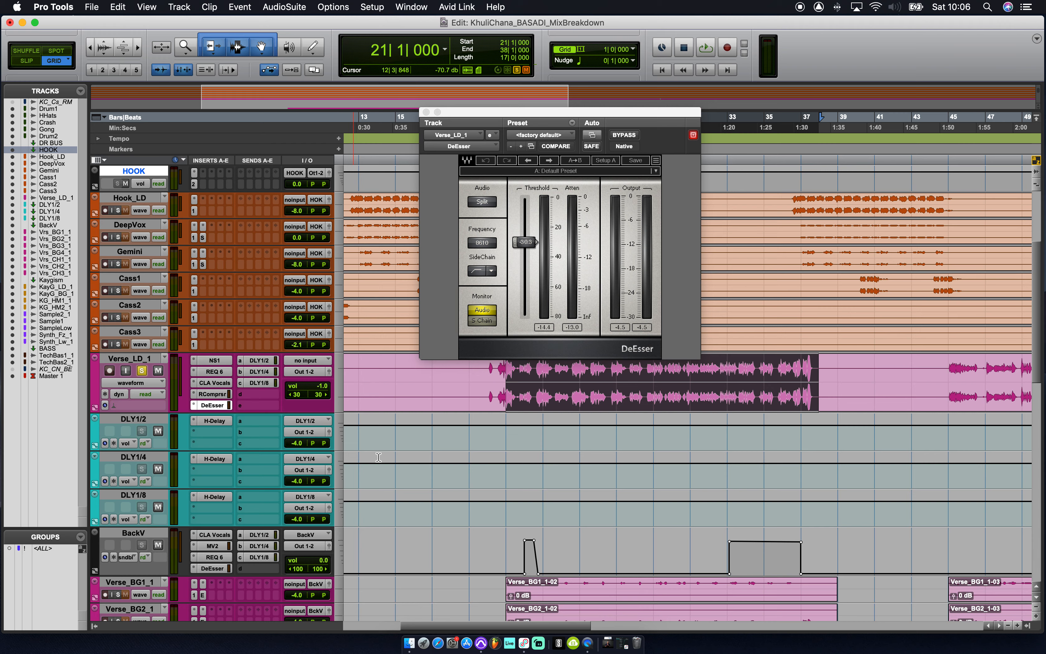
scroll(502, 468, down, 5)
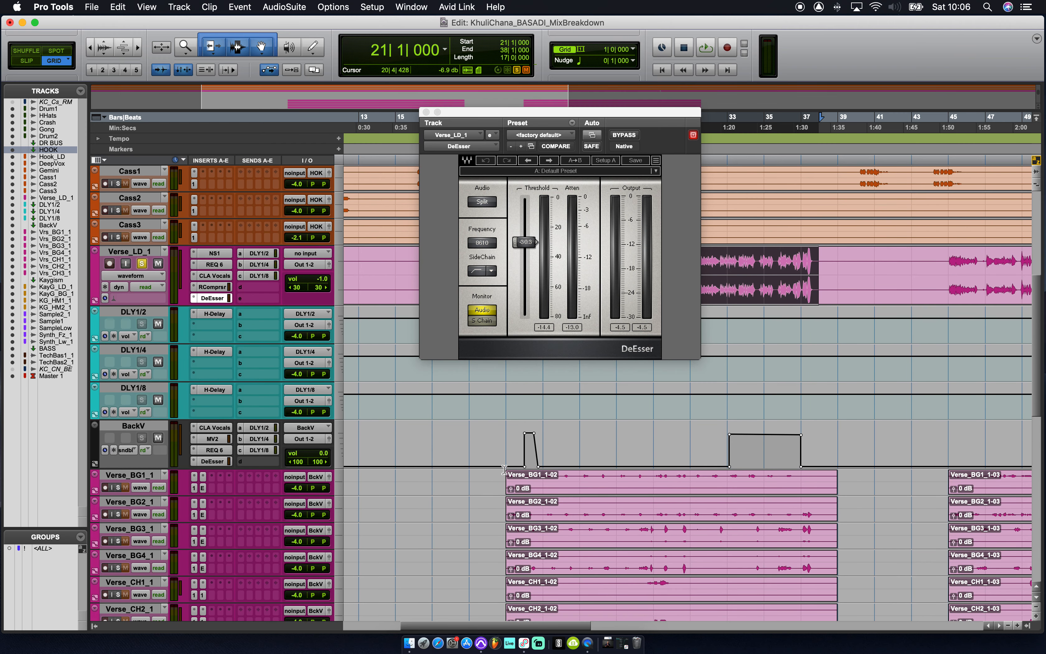
scroll(504, 469, down, 3)
scroll(267, 510, left, 5)
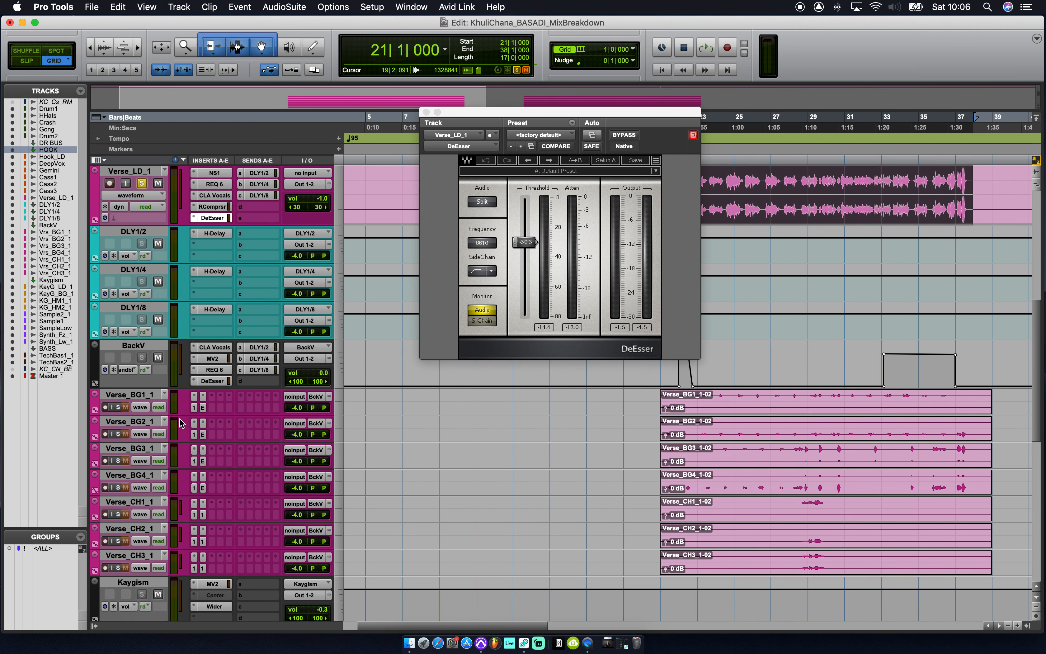
click(194, 407)
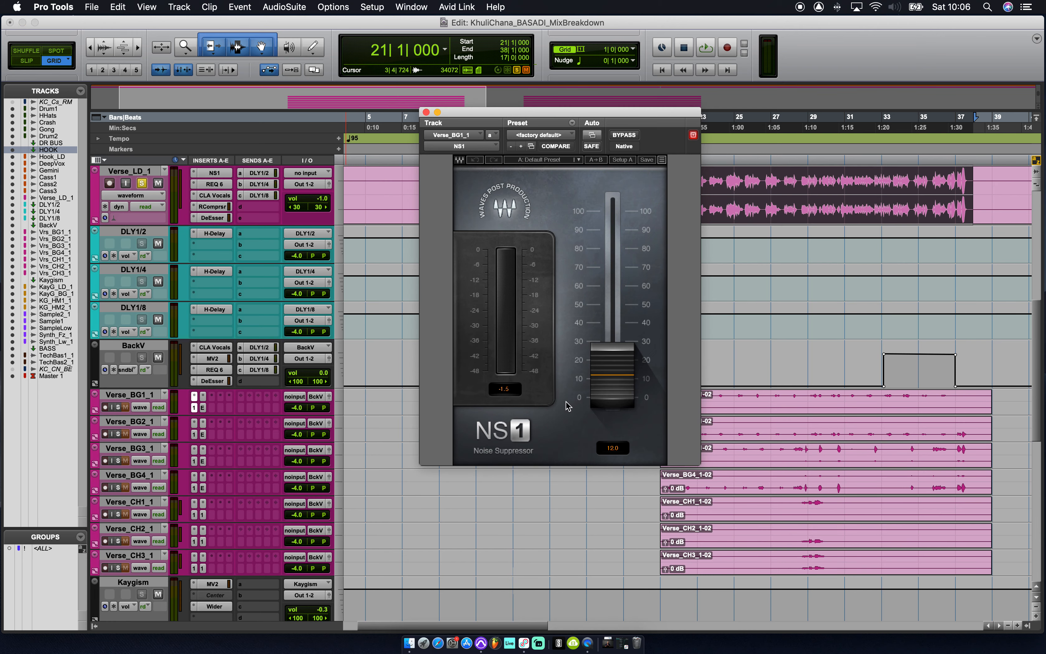
click(203, 408)
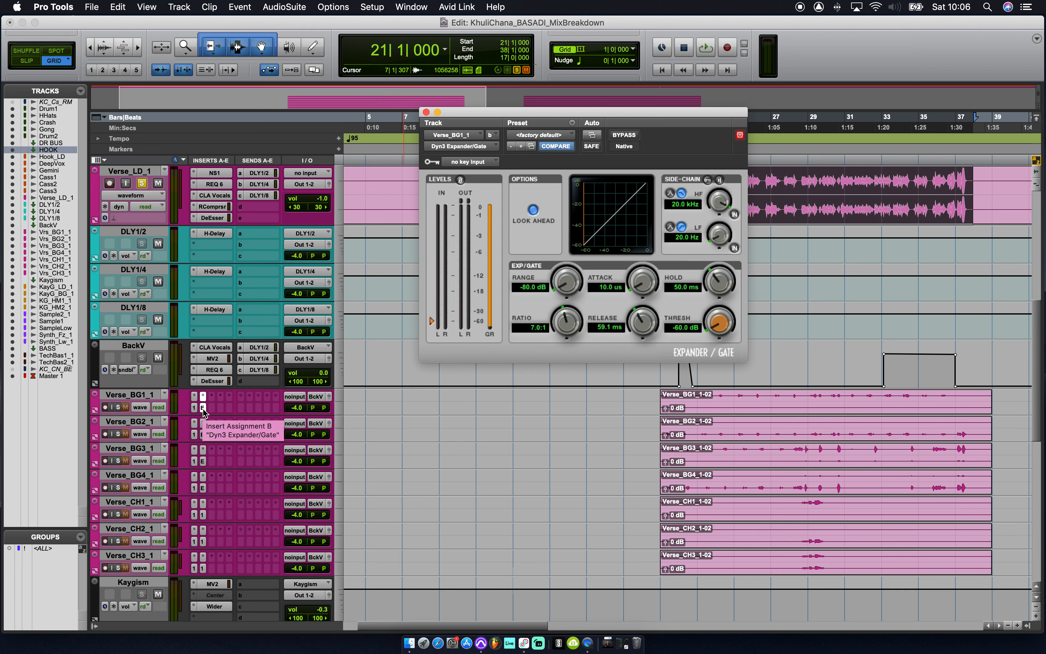
Solo the seven verse backing tracks from Verse_BG1_1 to Verse_CH3_1 along with the lead, and play them together.
click(118, 406)
click(118, 434)
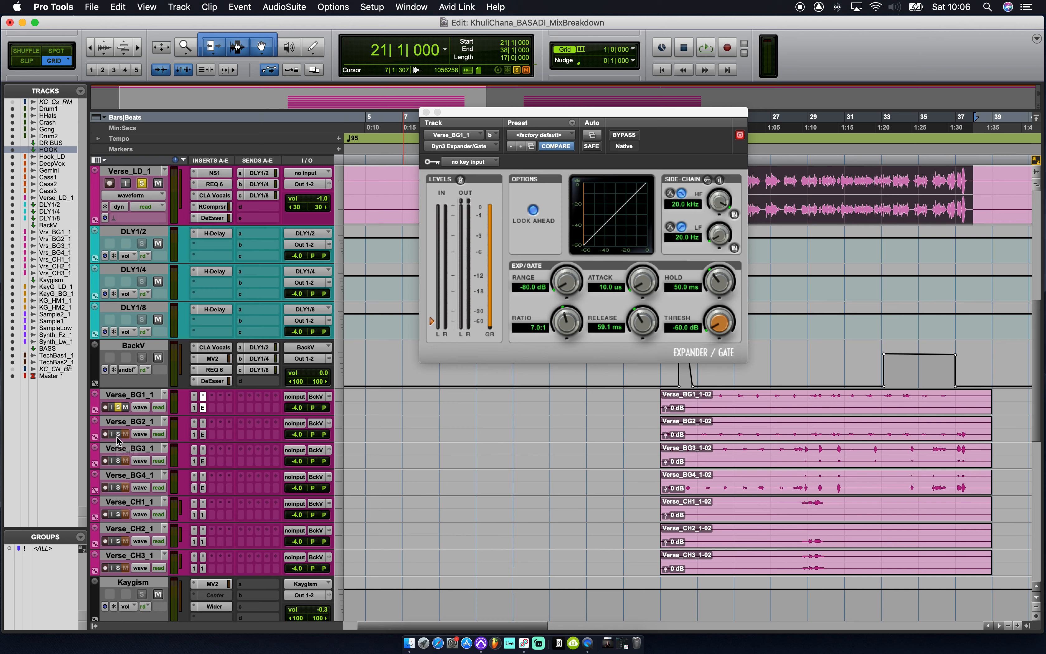
click(118, 460)
click(118, 487)
click(118, 514)
click(118, 541)
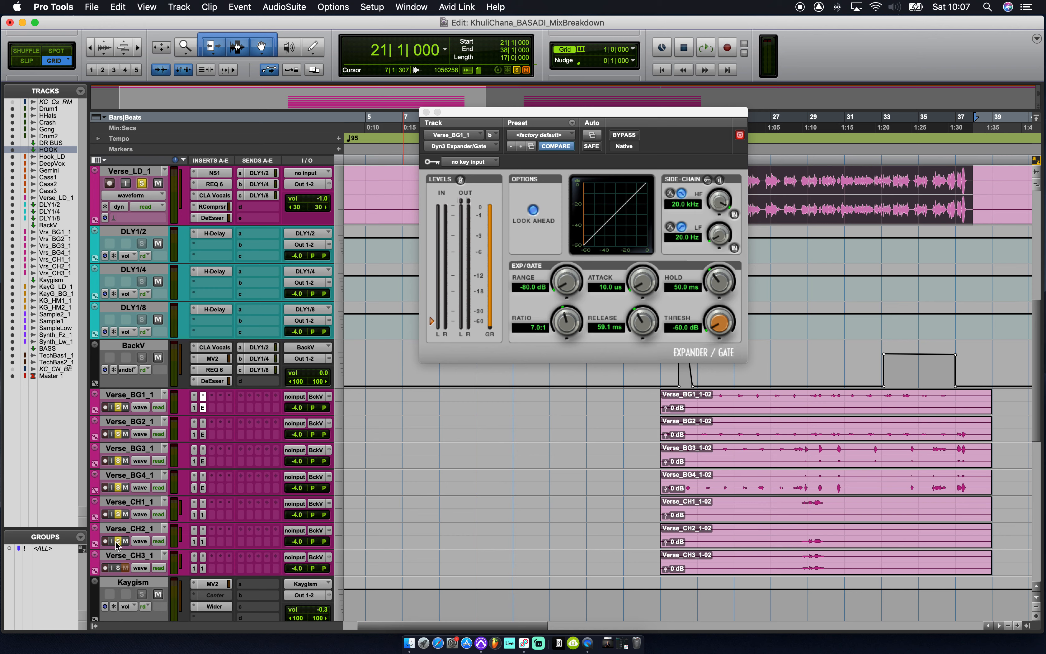
click(118, 567)
key(space)
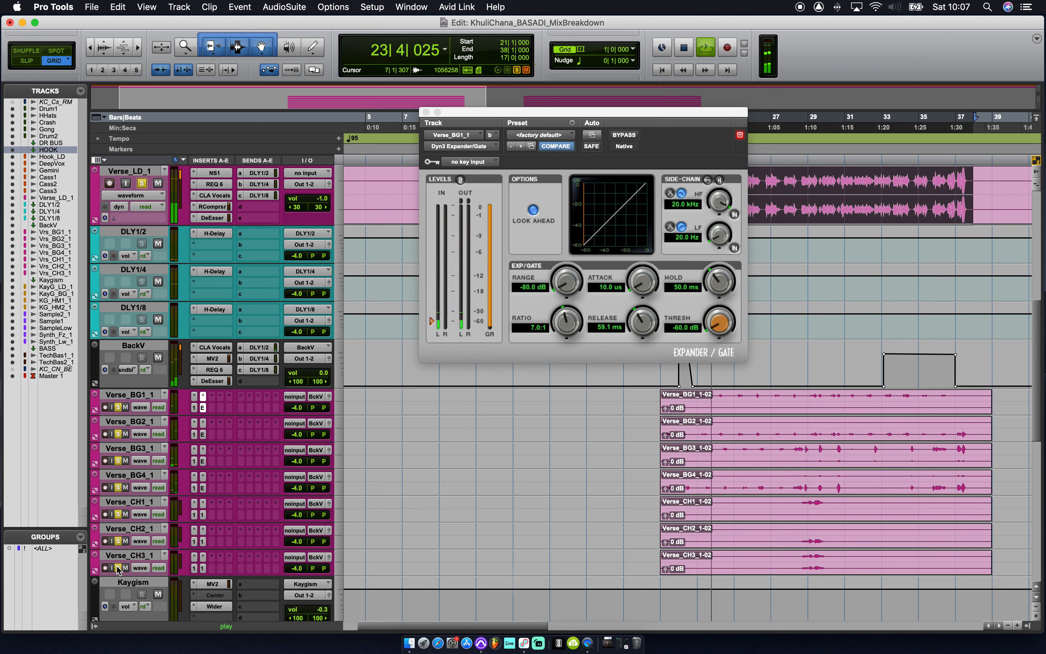
Stop playback and review the CLA Vocals, MV2, REQ 6 and DeEsser inserts on the BackV track.
key(space)
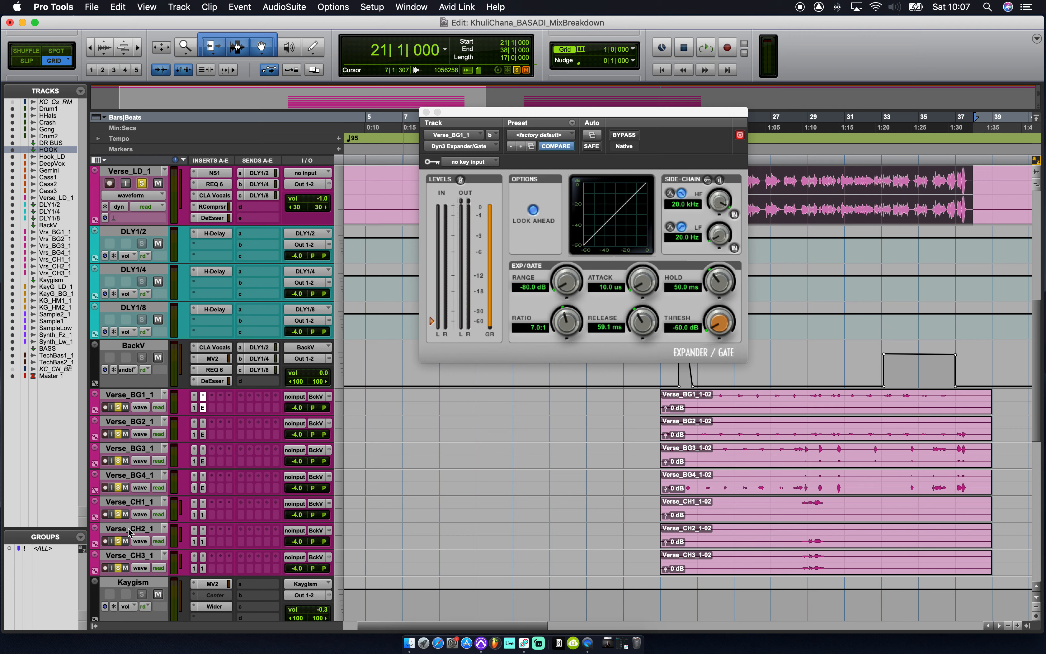
click(132, 348)
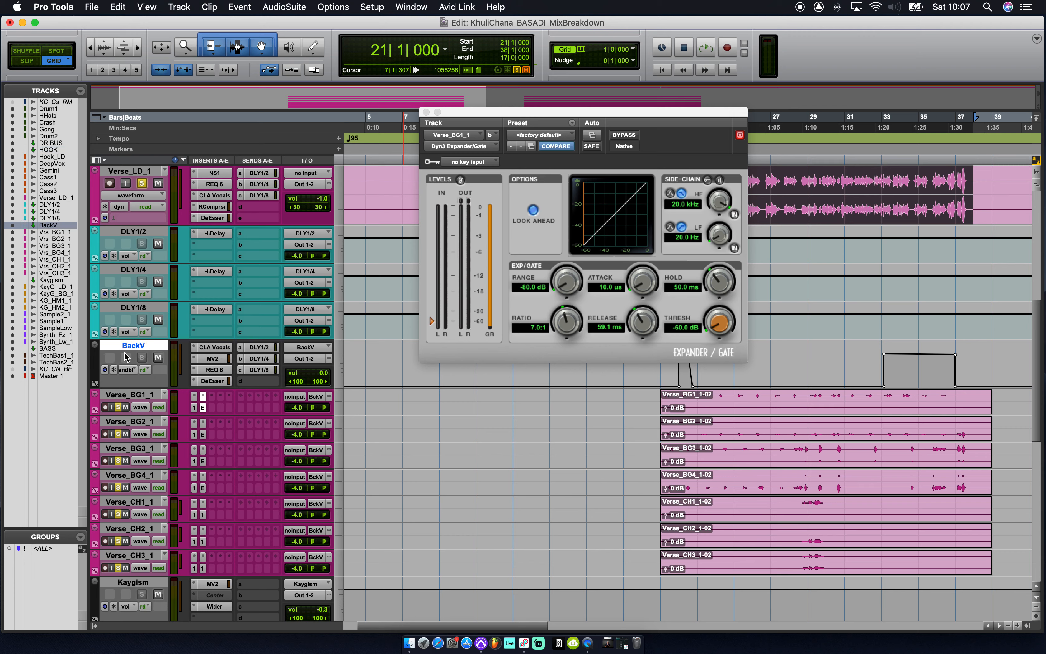
click(221, 348)
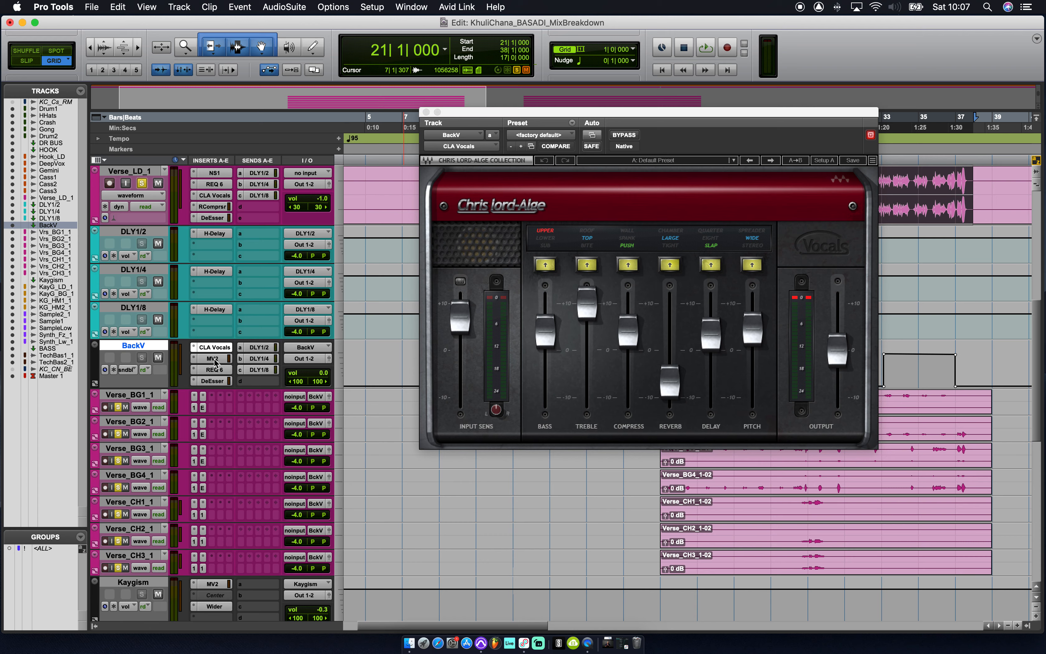
click(214, 359)
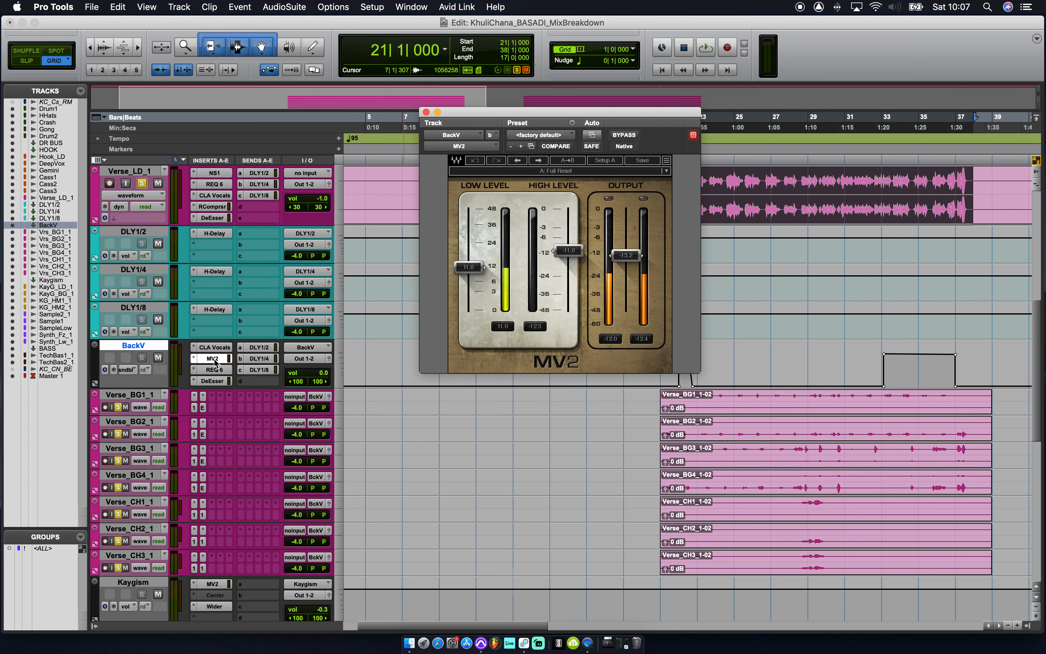
click(215, 369)
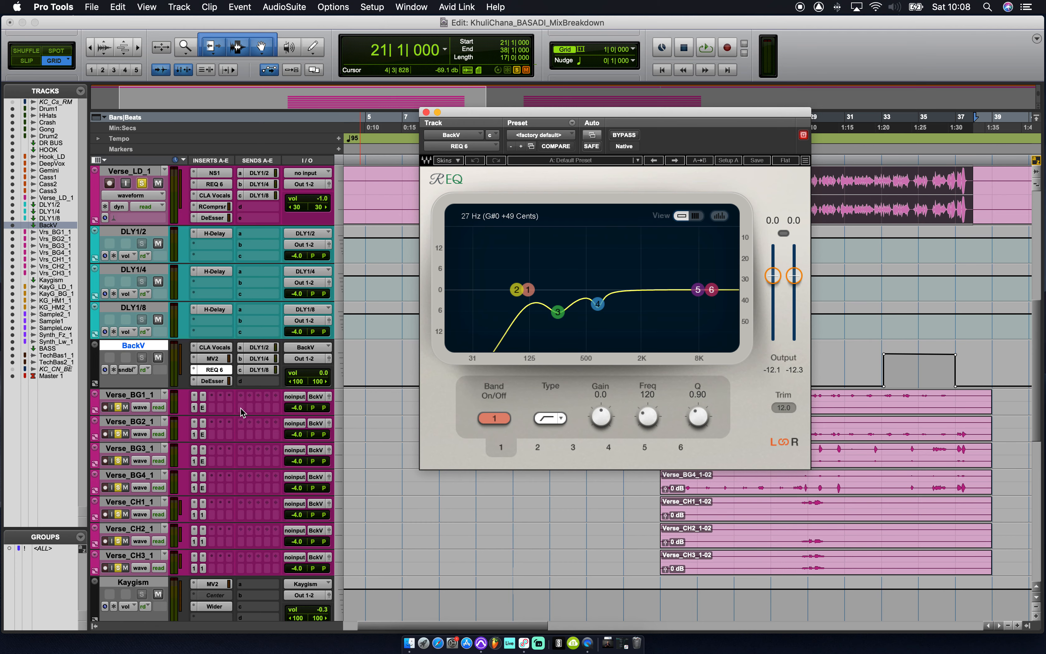
click(221, 381)
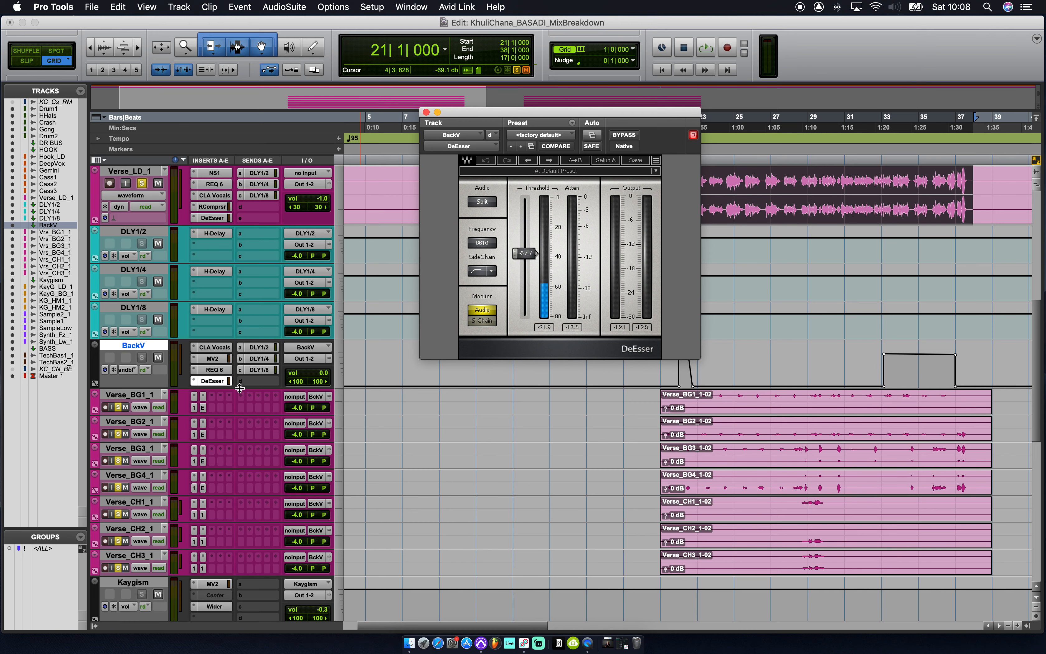
mouse_move(239, 390)
mouse_down()
mouse_move(240, 407)
mouse_move(242, 396)
mouse_up()
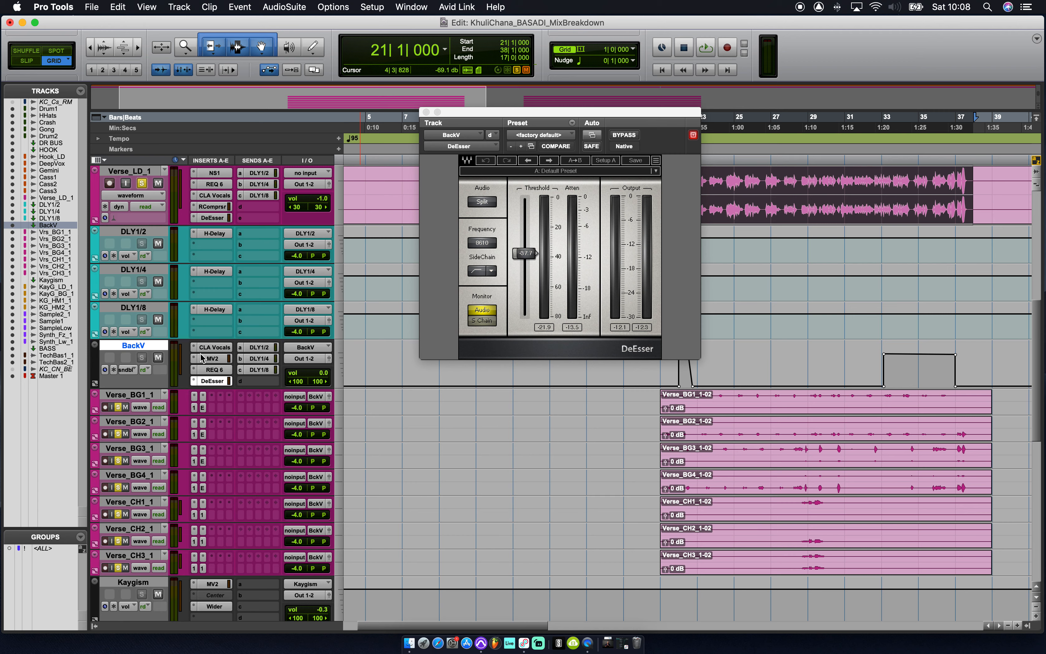
Review the BackV track's sends to DLY1/2, DLY1/4 and DLY1/8, and close the send window.
click(261, 348)
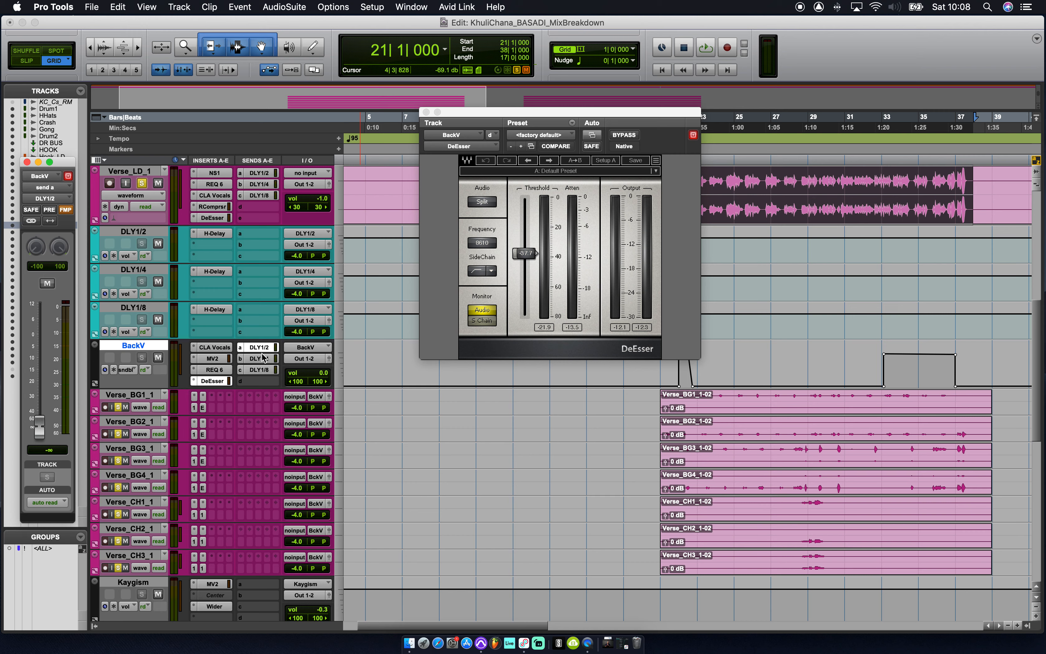
click(263, 359)
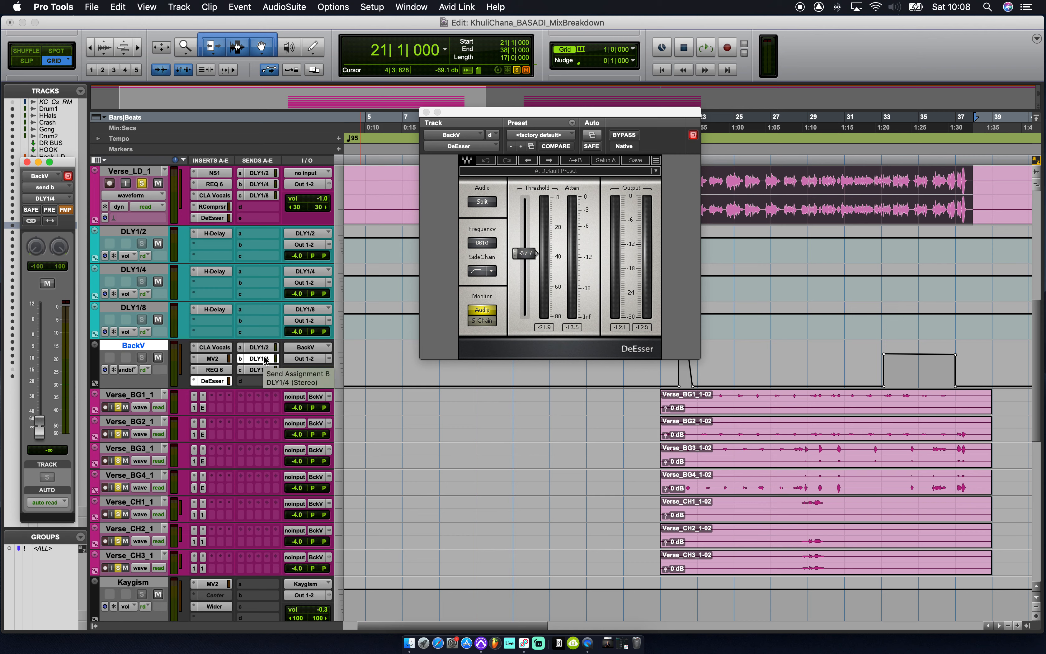
click(264, 371)
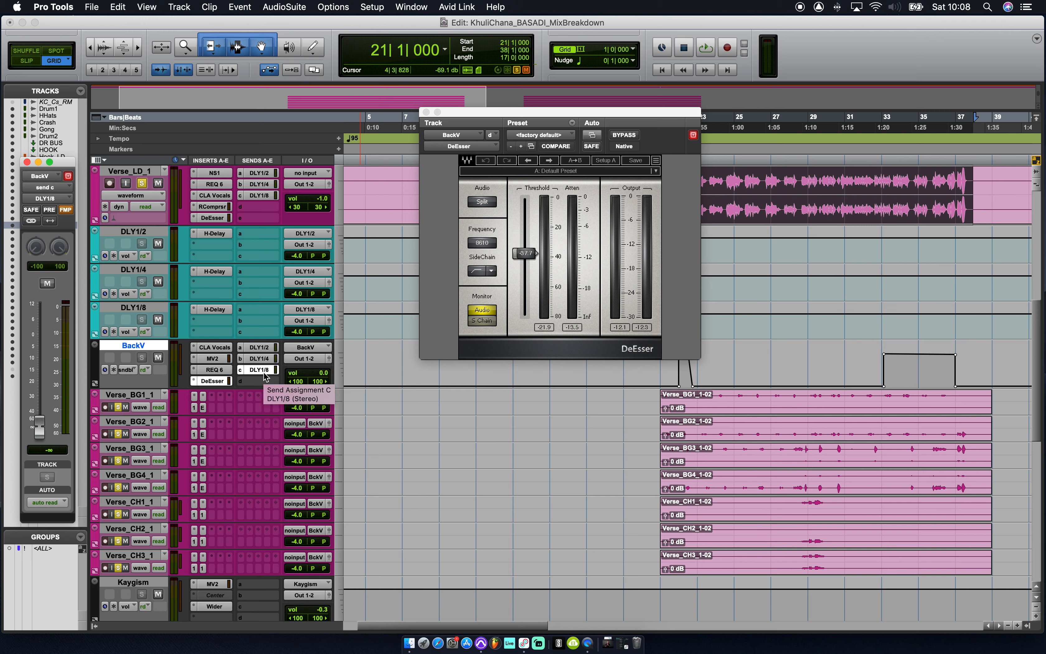
click(27, 162)
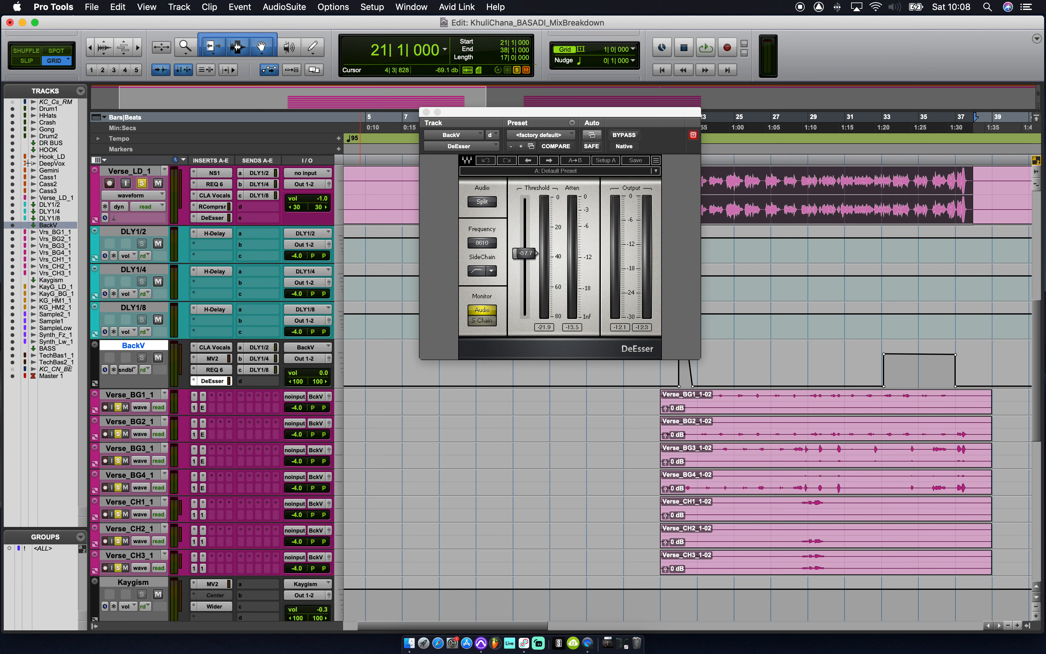
click(127, 370)
mouse_move(168, 362)
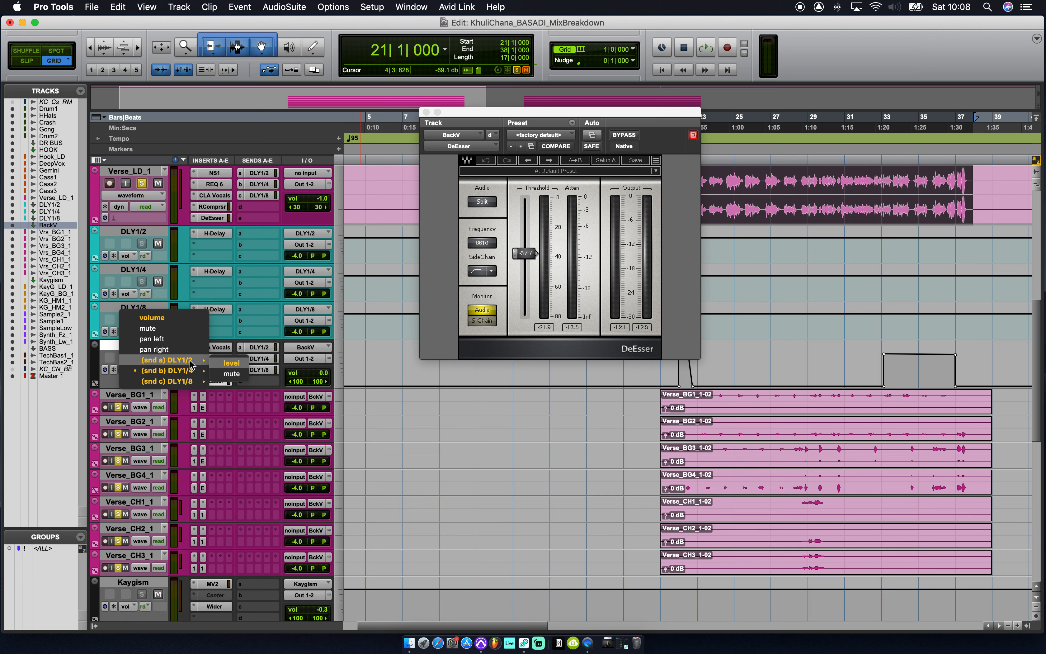
click(108, 382)
click(128, 375)
mouse_move(160, 382)
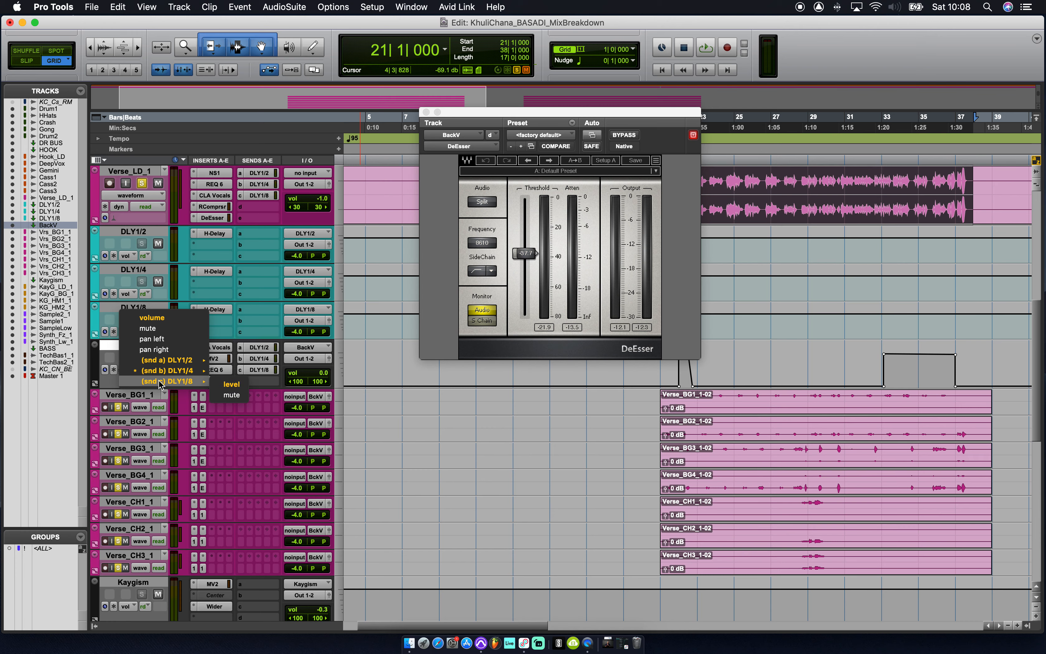
click(107, 382)
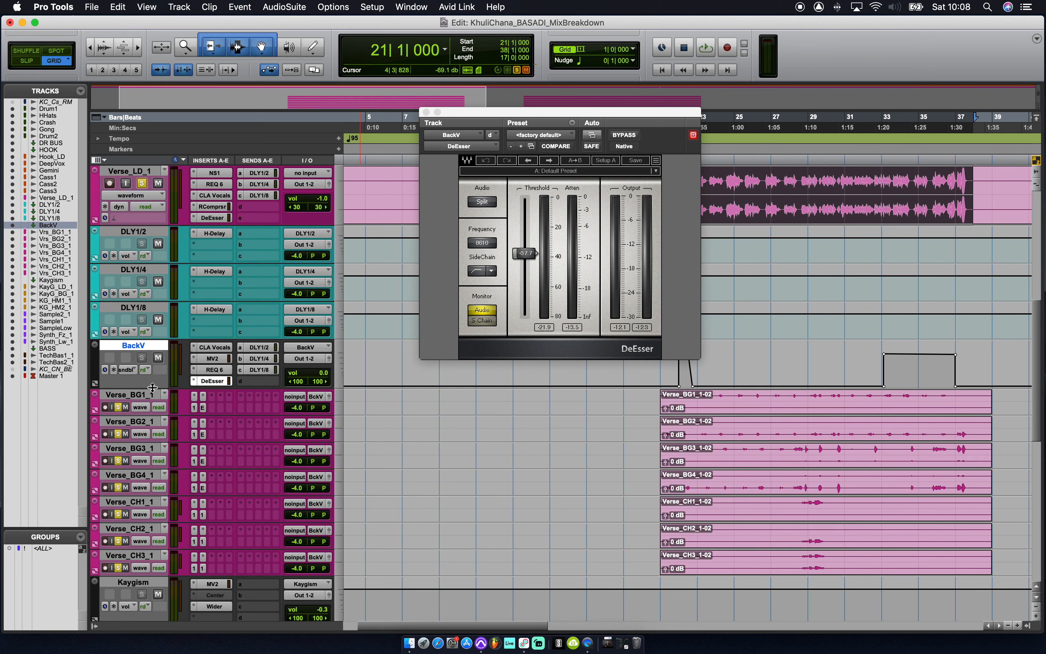
Enlarge the BackV track and examine its send level automation for DLY1/2, DLY1/4 and DLY1/8 in turn.
drag(150, 387, 151, 411)
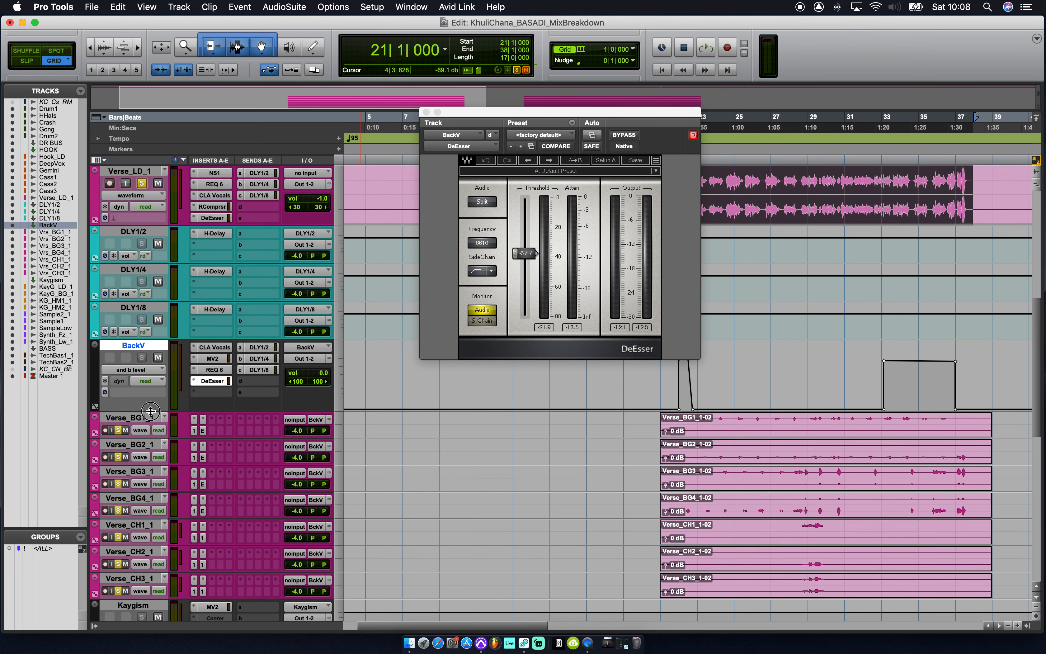
click(147, 371)
mouse_move(144, 363)
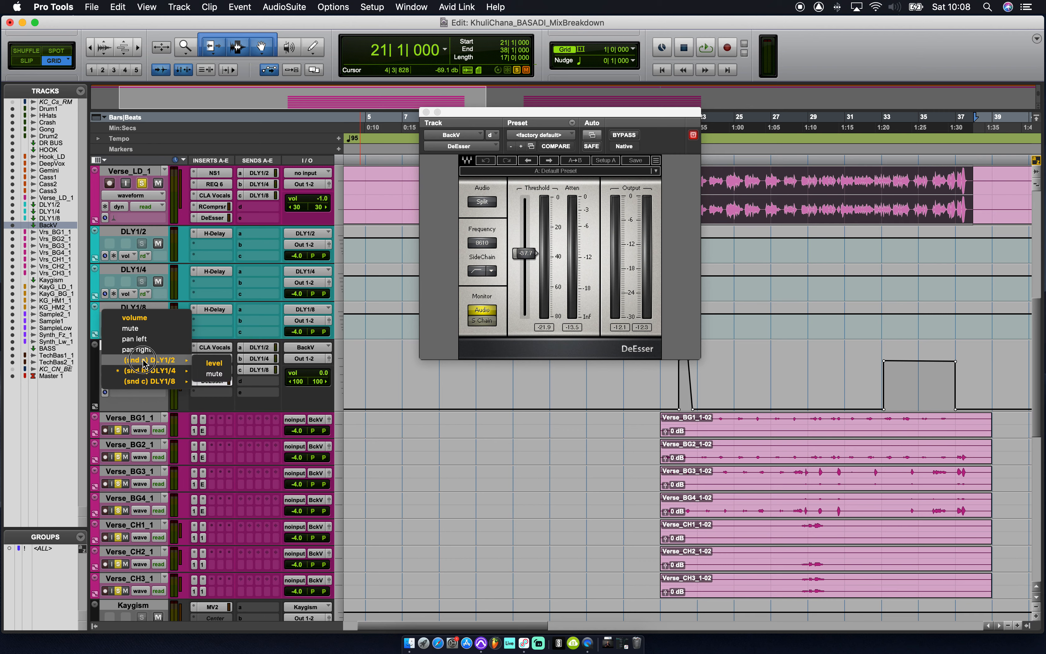
click(214, 362)
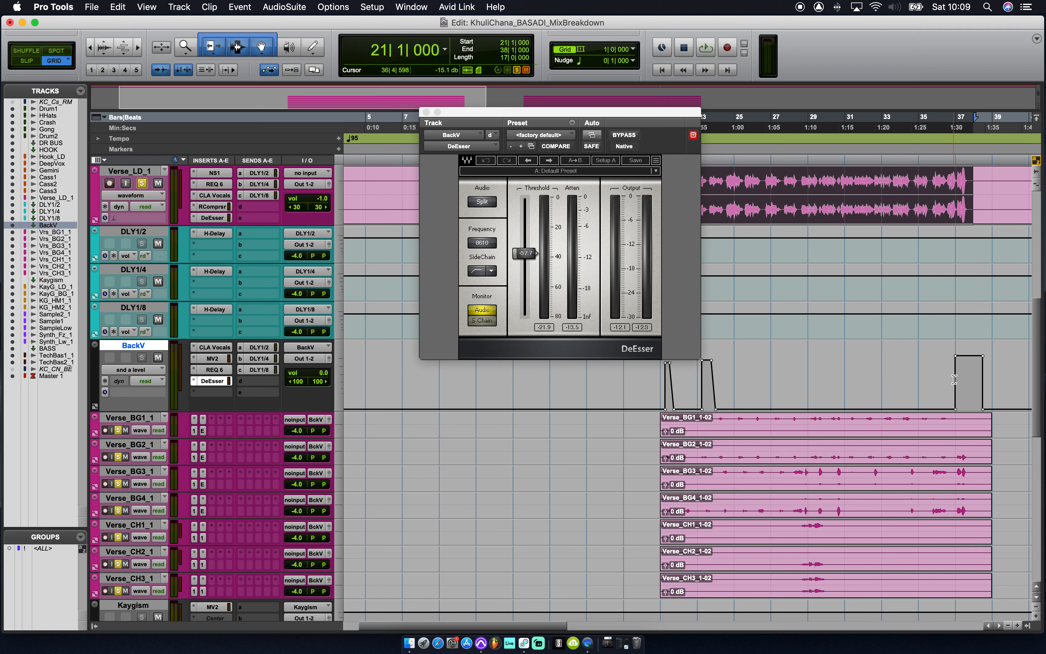
click(136, 371)
click(208, 386)
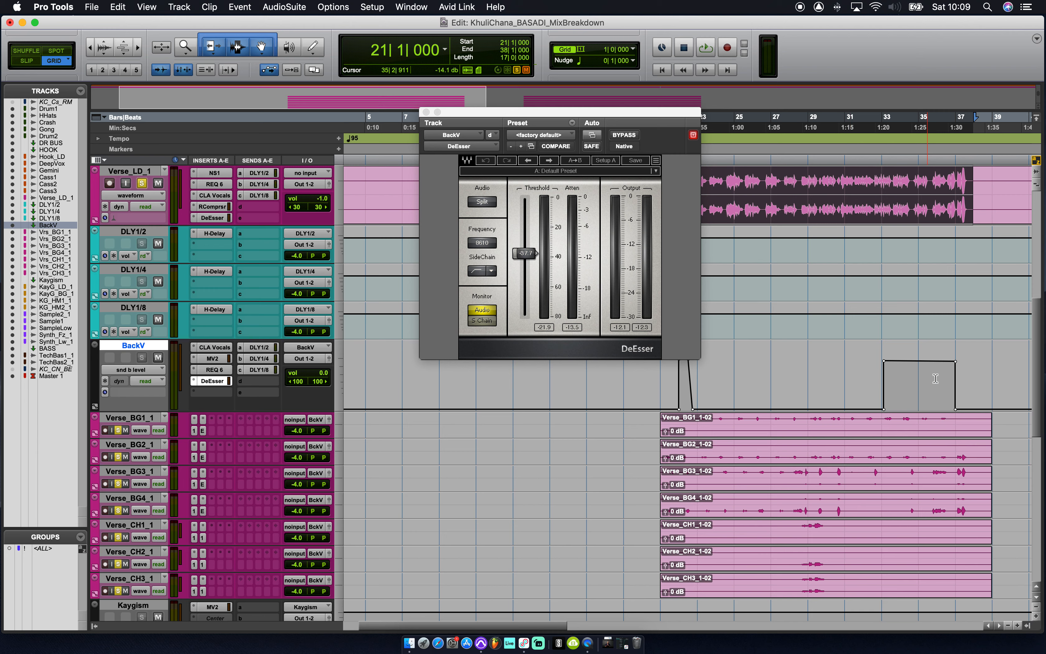
click(141, 370)
click(214, 384)
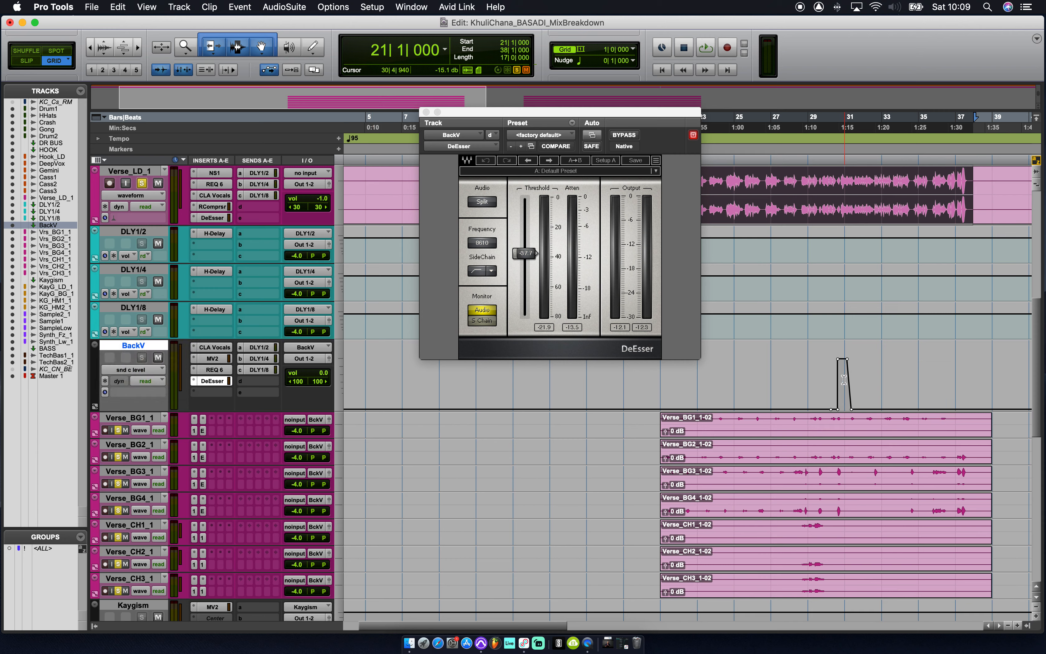
Return the BackV track to its volume view and reduce its track height.
click(130, 370)
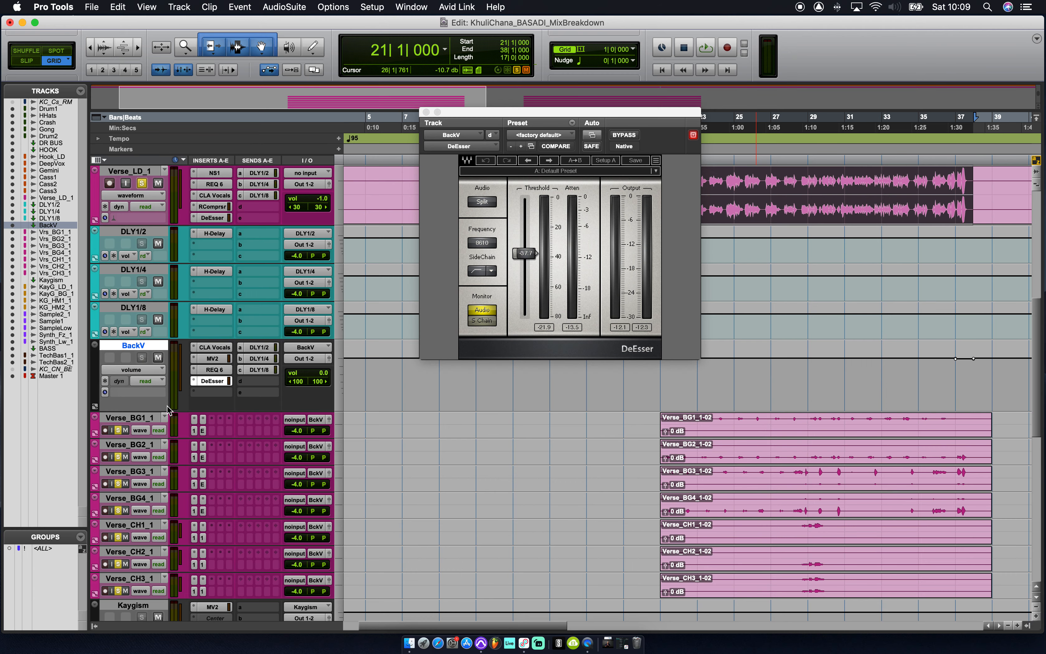
drag(165, 413, 166, 391)
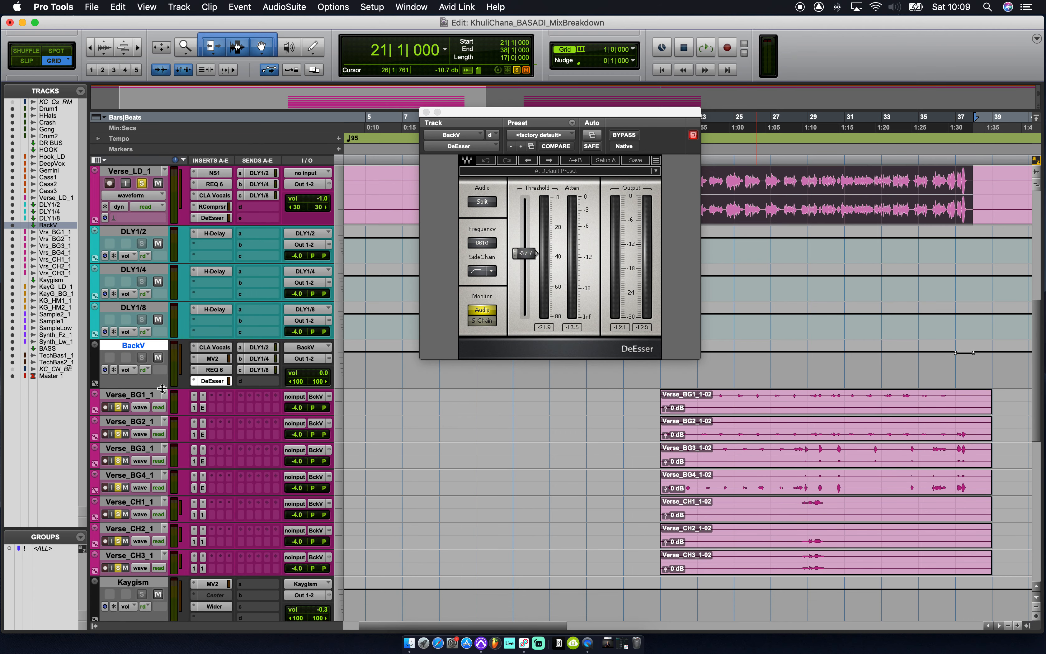
Unsolo the seven verse backing tracks from Verse_BG1_1 to Verse_CH3_1 and the lead Verse_LD_1.
scroll(459, 453, down, 3)
scroll(459, 453, down, 5)
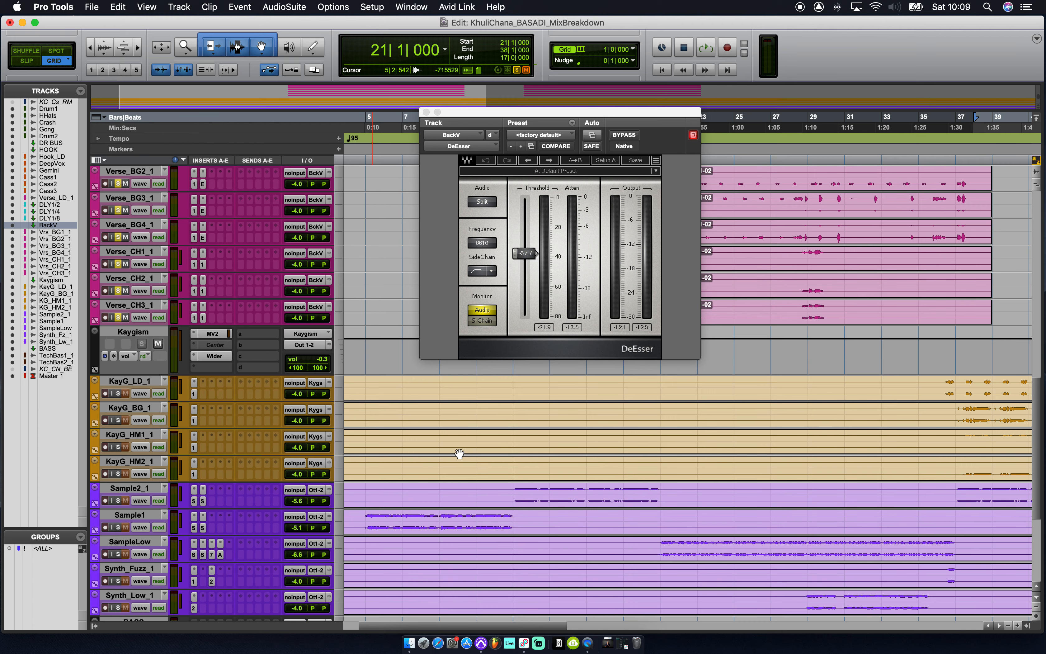
scroll(312, 483, up, 5)
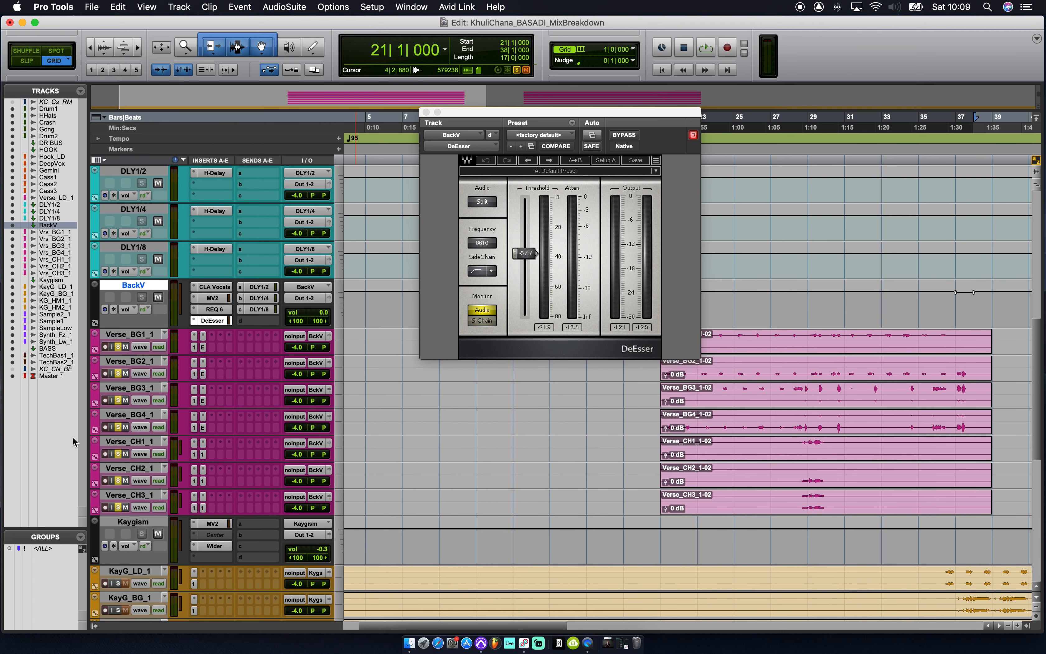
click(118, 347)
click(117, 373)
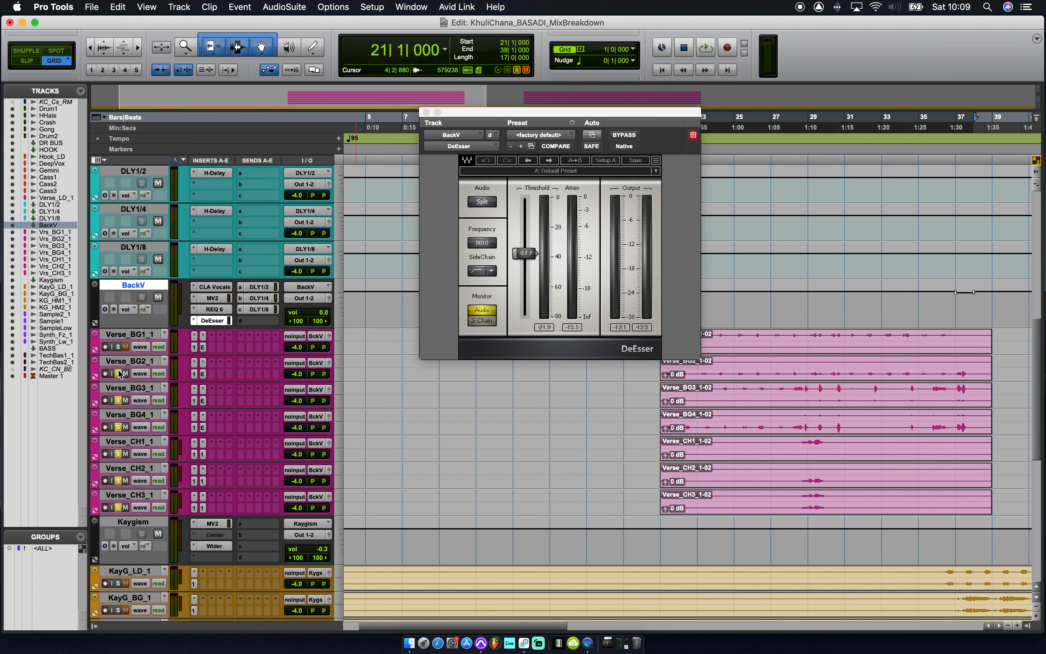
click(118, 400)
click(118, 427)
click(118, 453)
click(118, 481)
click(118, 507)
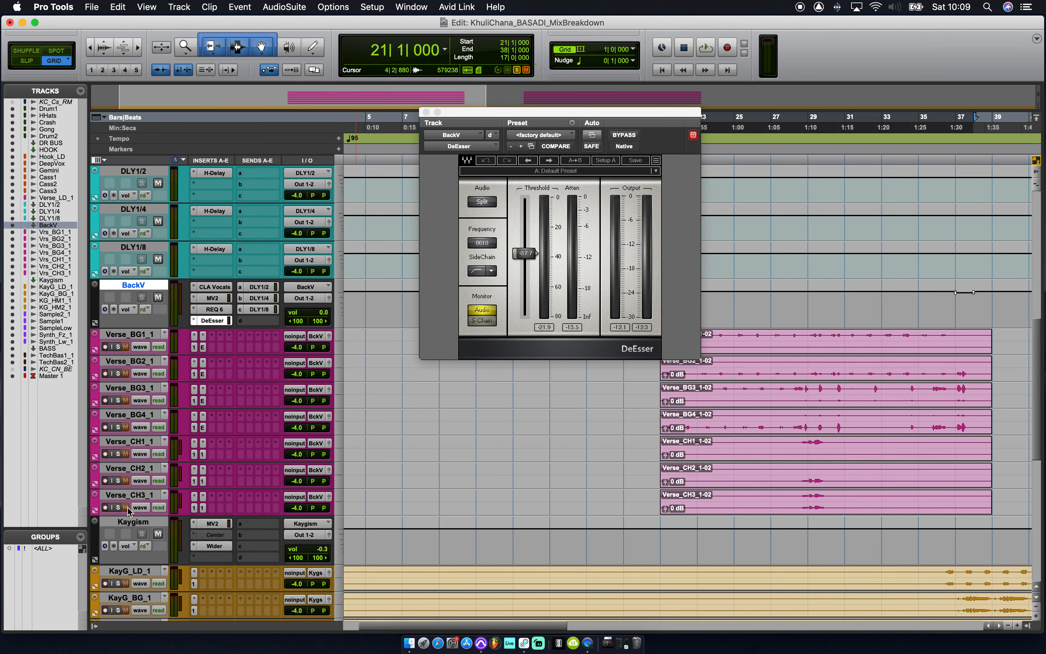
scroll(152, 478, up, 10)
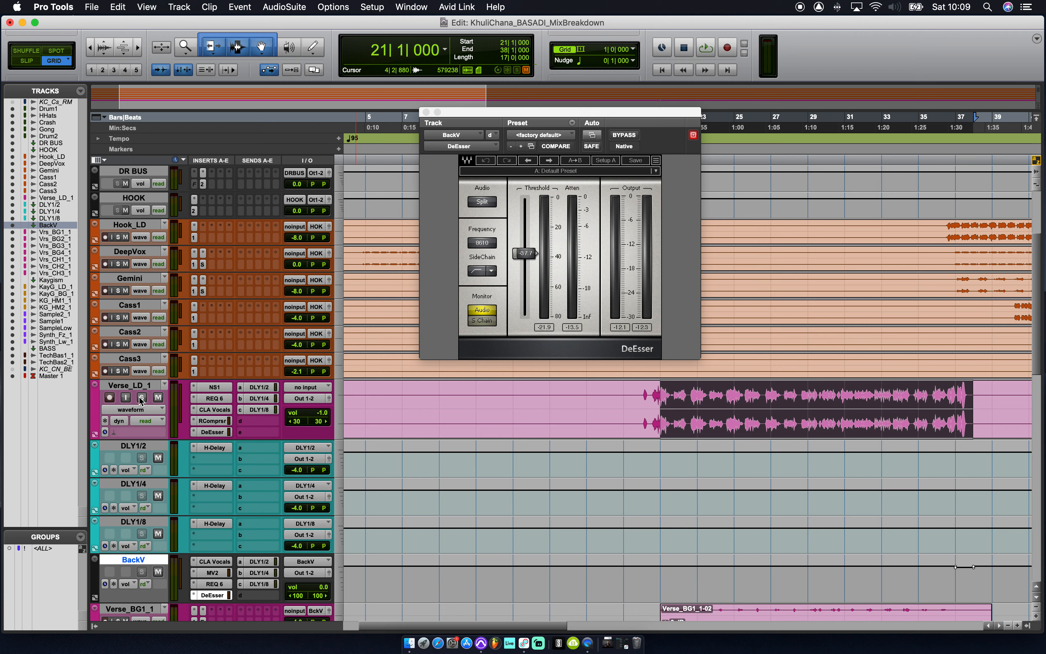
Solo Sample2_1, Sample1, SampleLow, Synth_Fuzz_1 and Synth_Low_1, and play them together.
scroll(140, 400, down, 12)
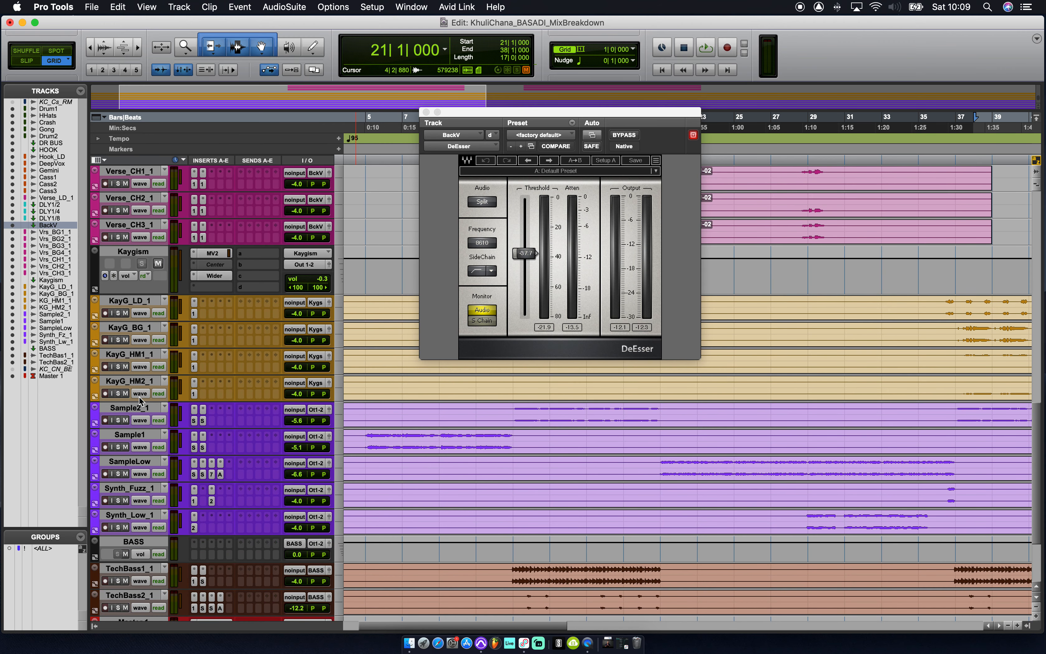
click(118, 420)
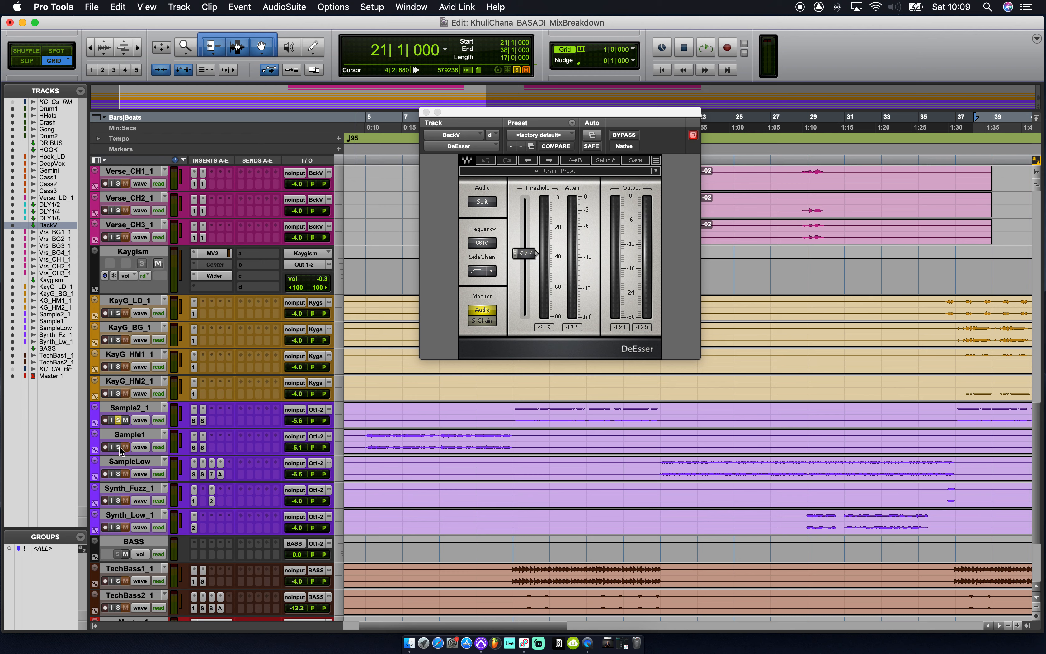
click(118, 446)
click(117, 474)
click(118, 500)
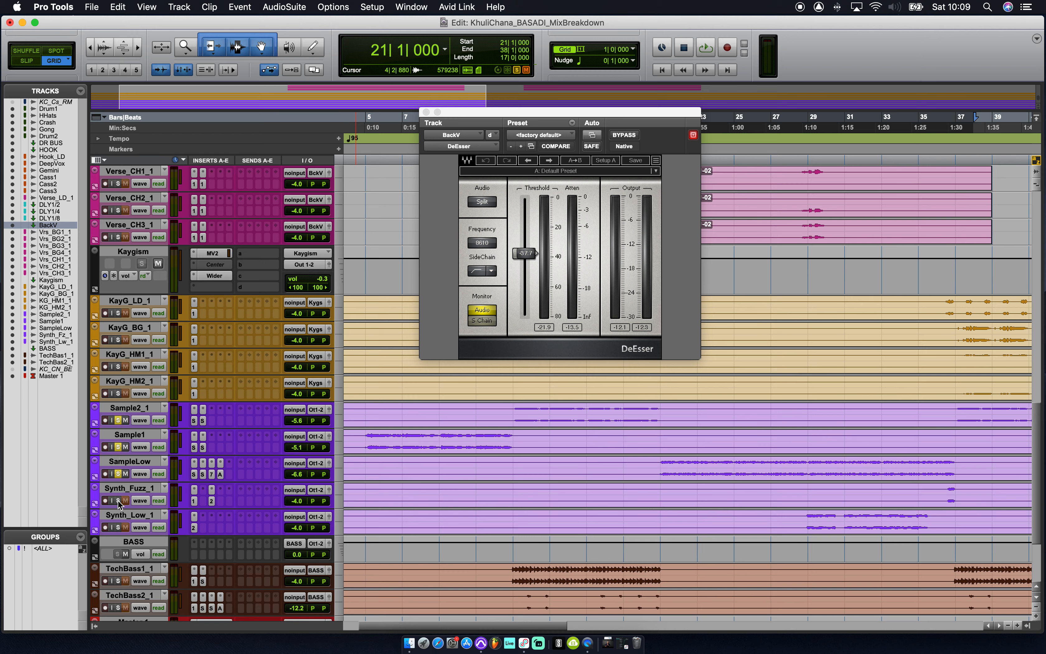
click(118, 527)
key(space)
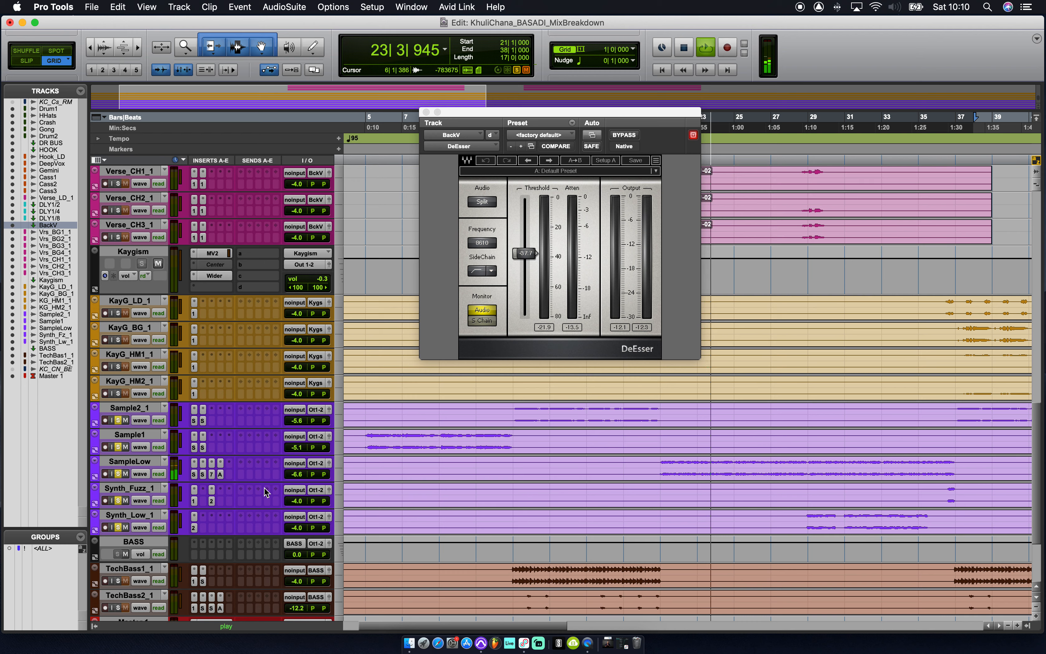
Bypass all four SampleLow inserts and reactivate them during playback to compare the sound, and open its SSLChannel plug-in.
super+click(195, 474)
super+click(202, 474)
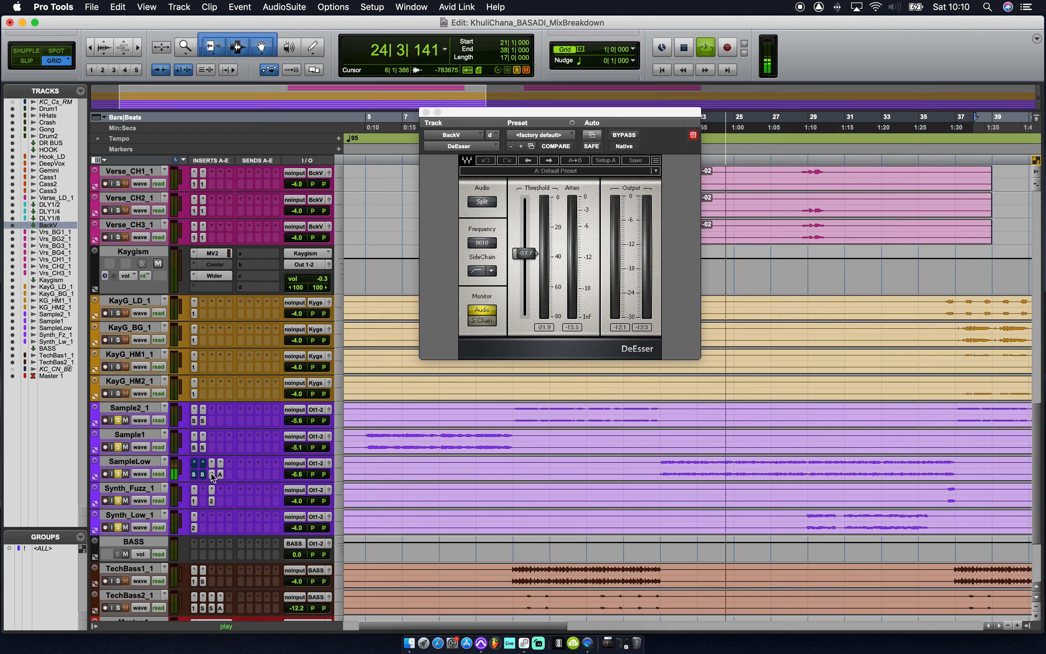
super+click(212, 474)
super+click(221, 474)
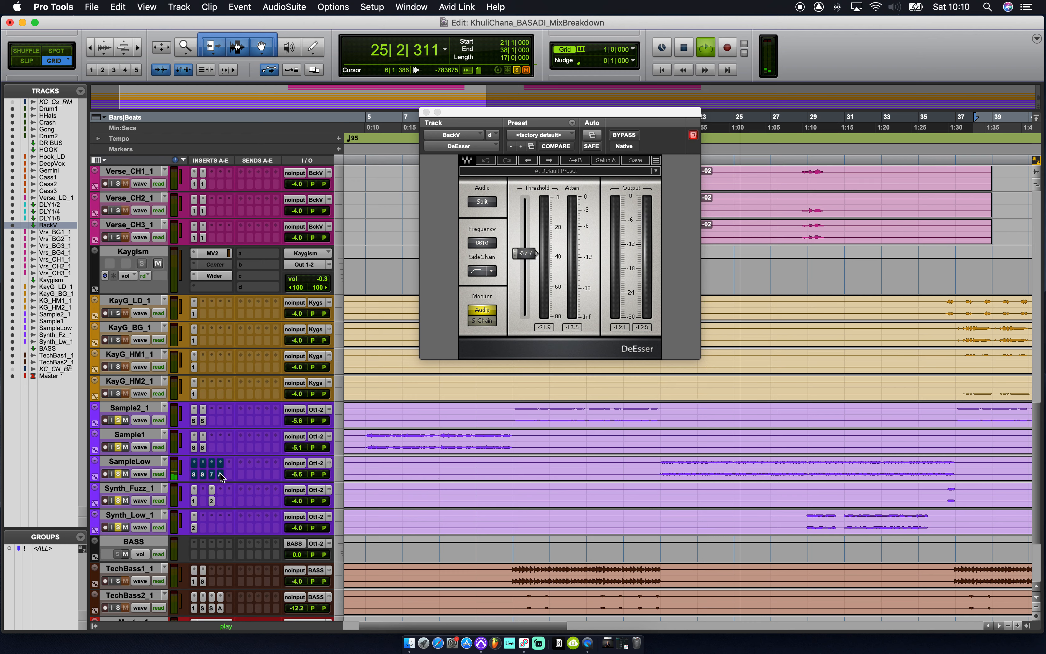
super+click(220, 473)
super+click(212, 474)
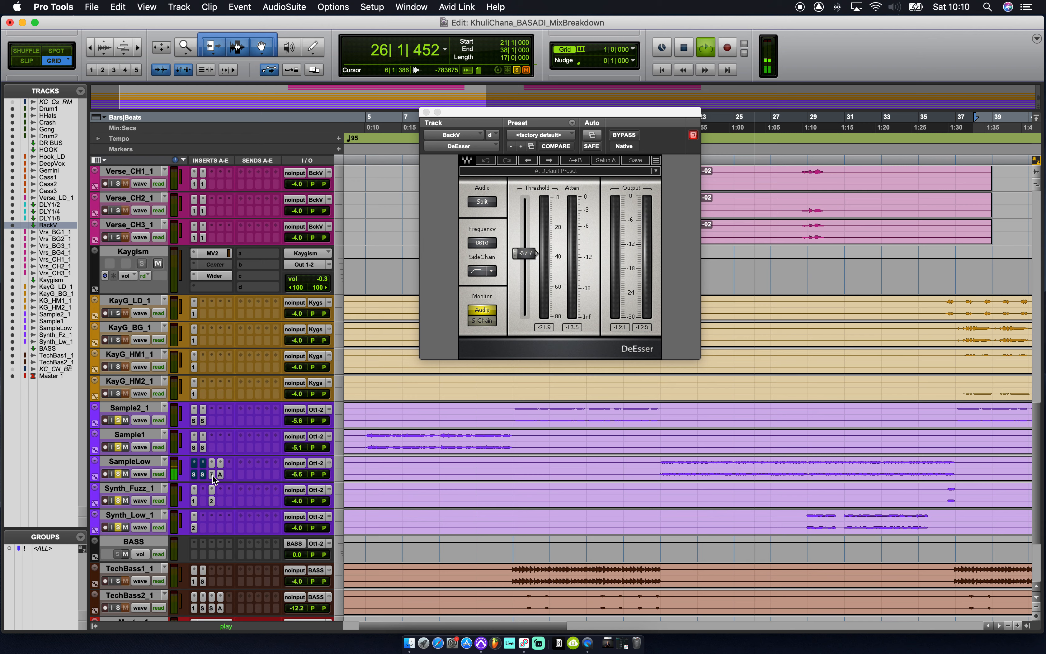
super+click(203, 474)
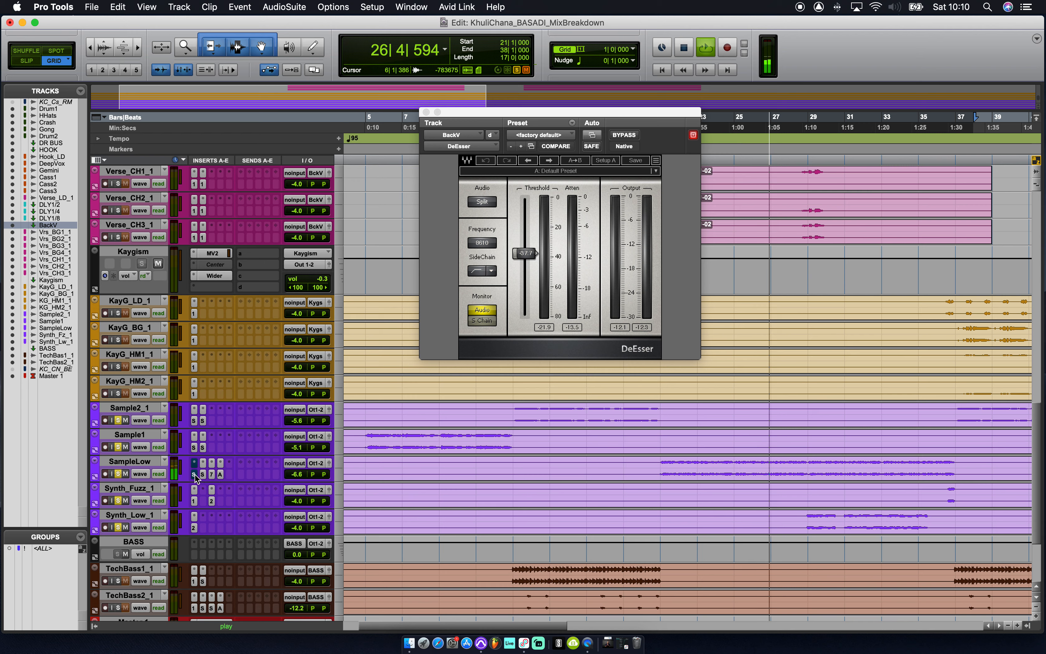
super+click(194, 474)
click(194, 474)
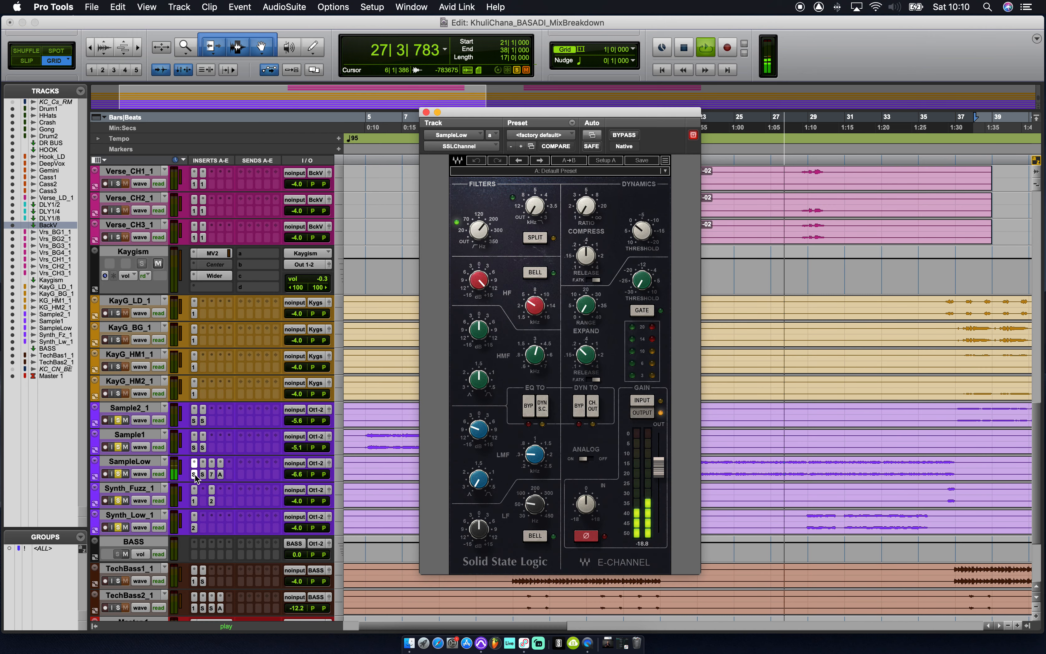
Stop playback and inspect SampleLow's AIR Stereo Width, EQ3 7-Band and Aphex Vintage Exciter inserts.
click(203, 474)
key(space)
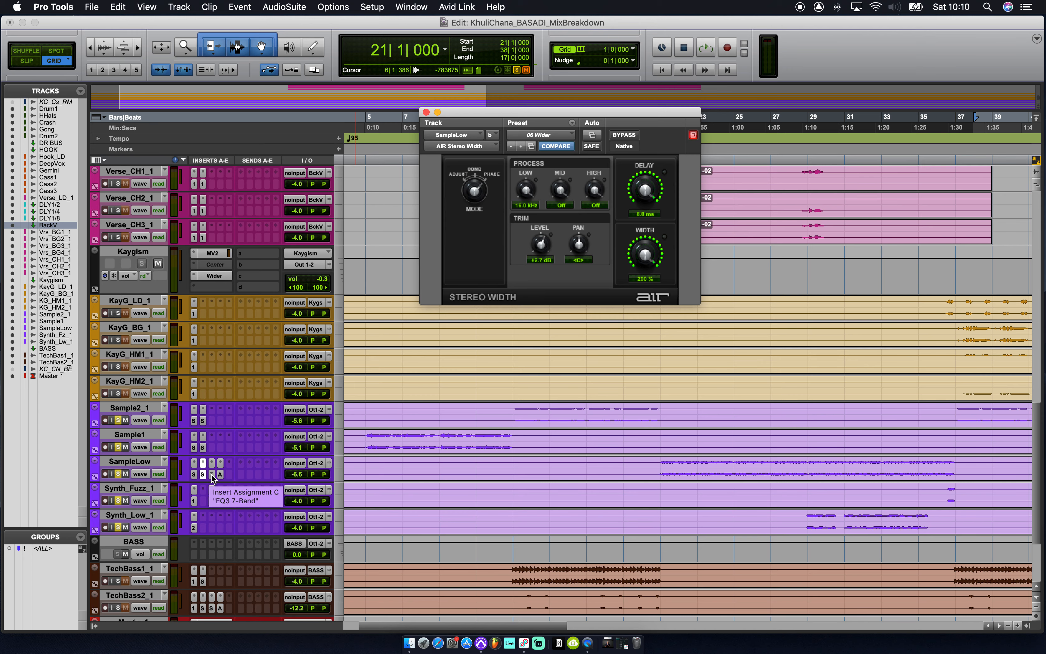
click(212, 474)
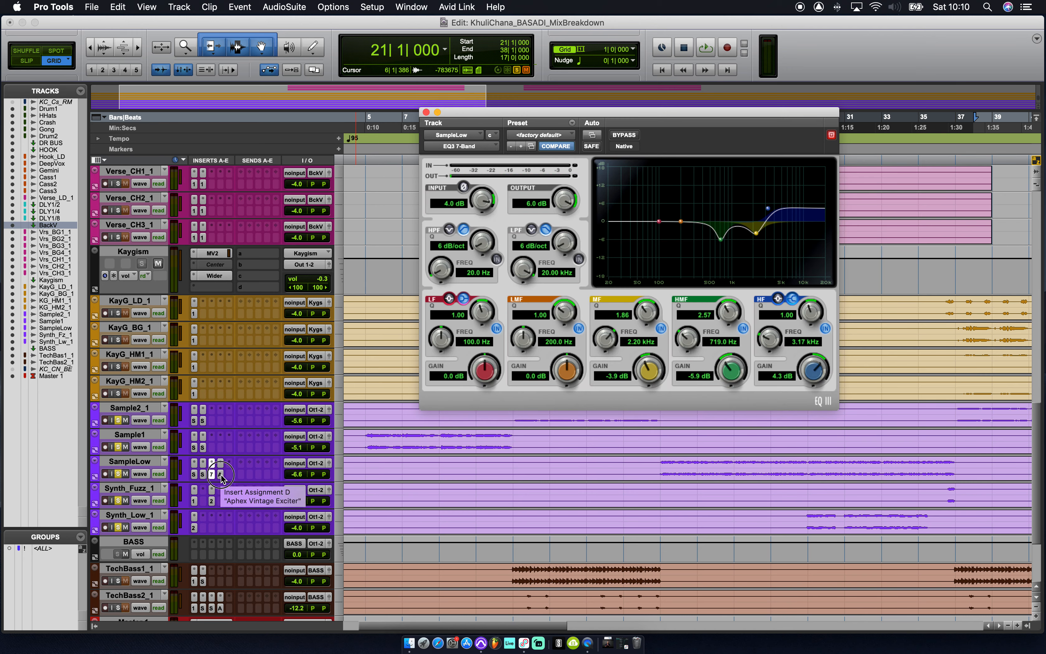
click(221, 474)
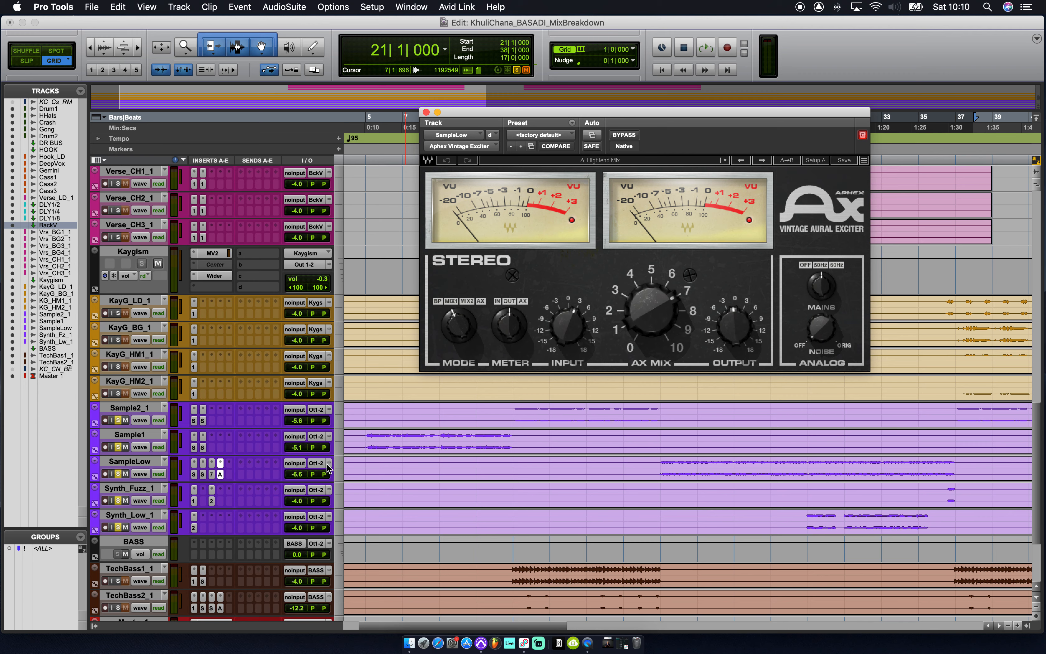
Unsolo Sample2_1, Sample1, SampleLow, Synth_Fuzz_1 and Synth_Low_1.
scroll(375, 469, left, 3)
scroll(457, 488, up, 4)
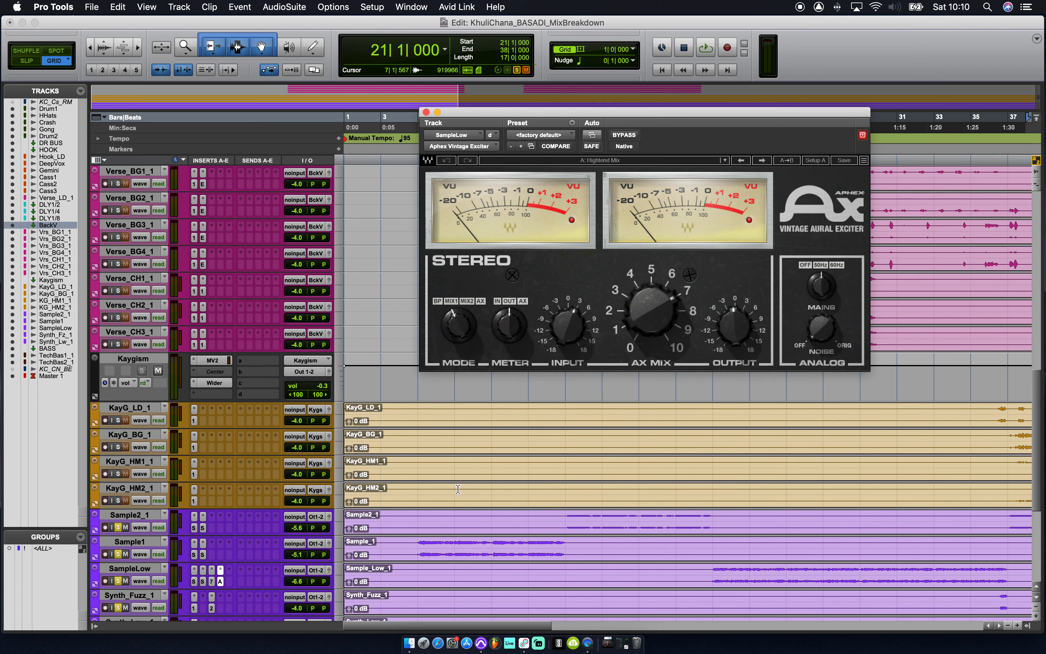
scroll(458, 488, down, 8)
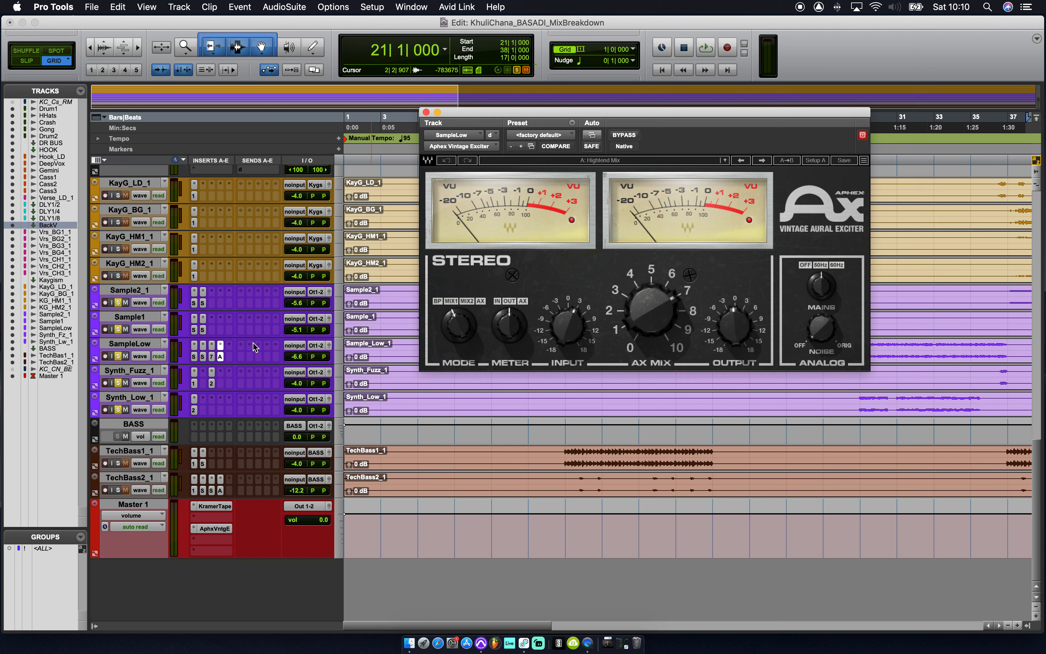
click(117, 303)
click(118, 329)
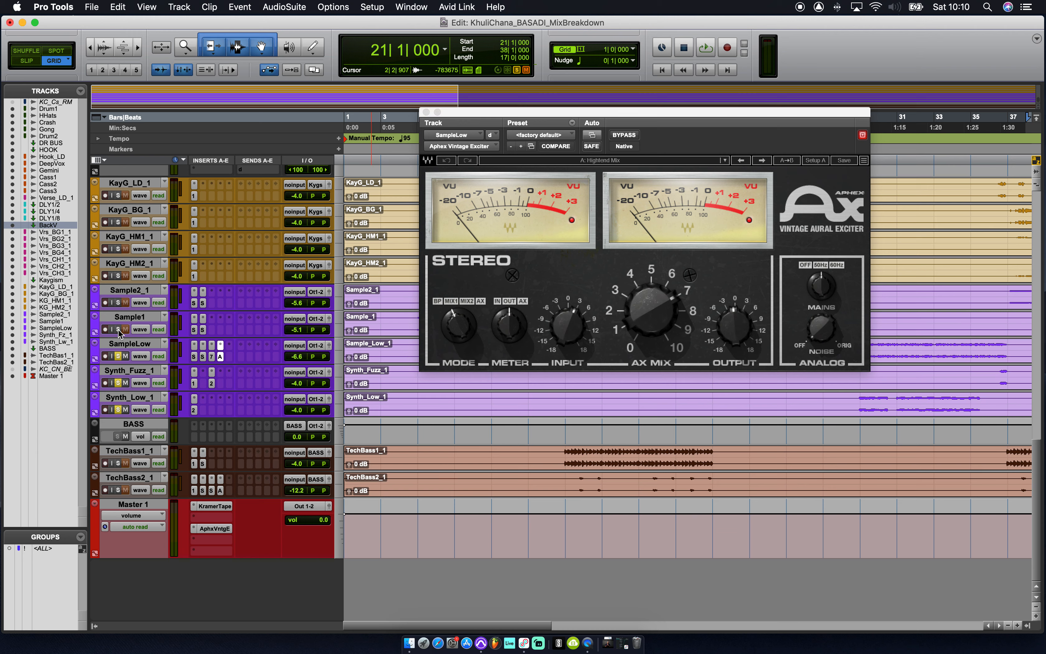
click(118, 356)
click(118, 382)
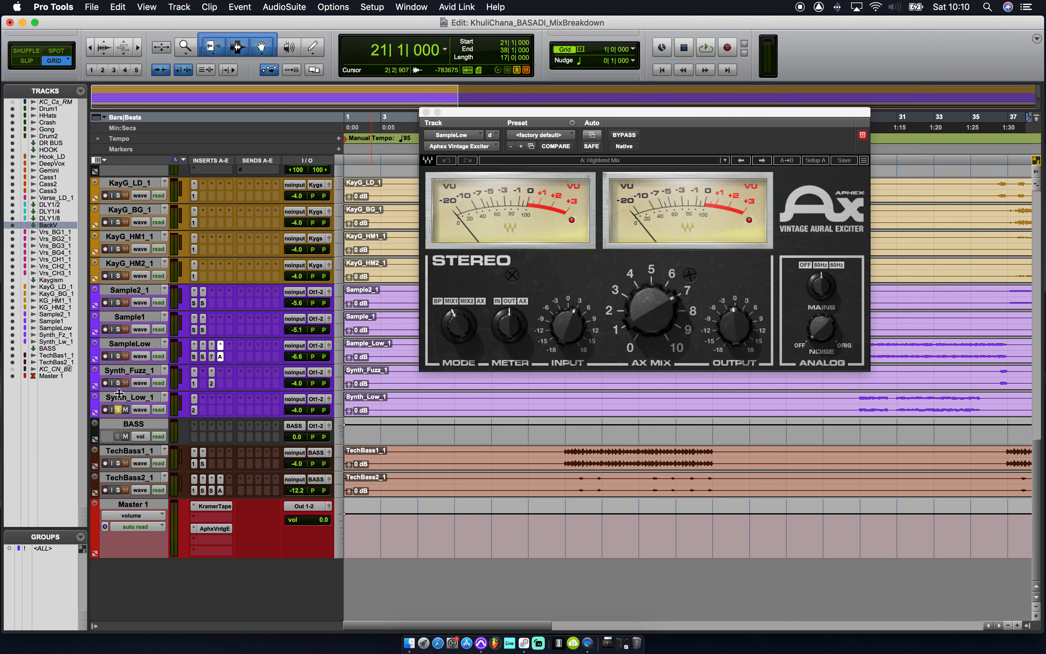
click(118, 410)
Inspect the SSLChannel settings on Sample2_1 and Sample1, and close the plug-in window.
click(194, 303)
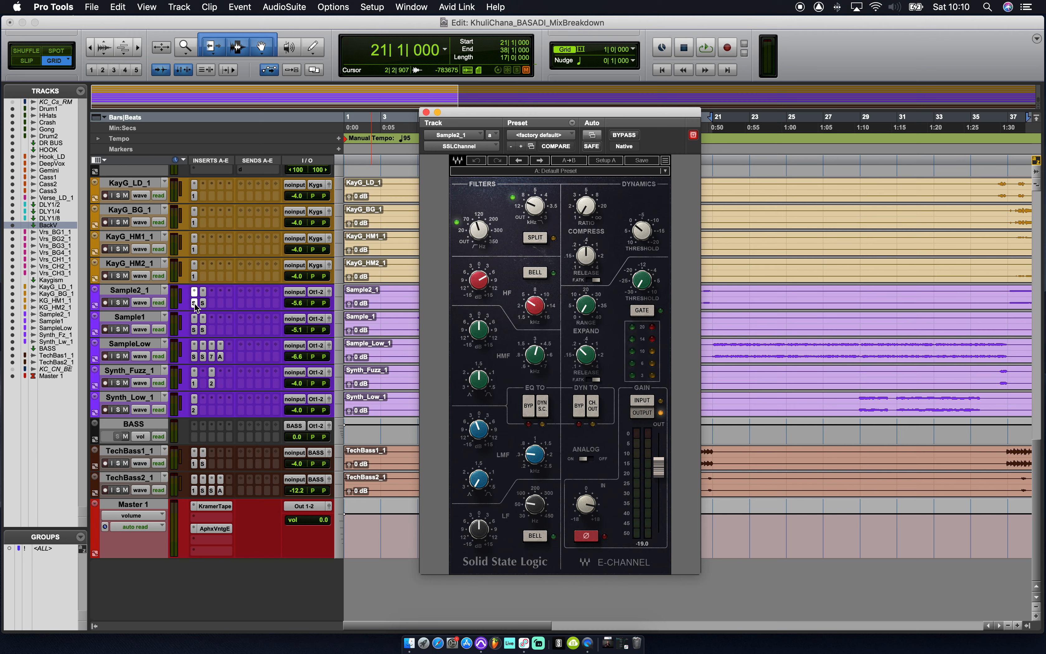
click(196, 331)
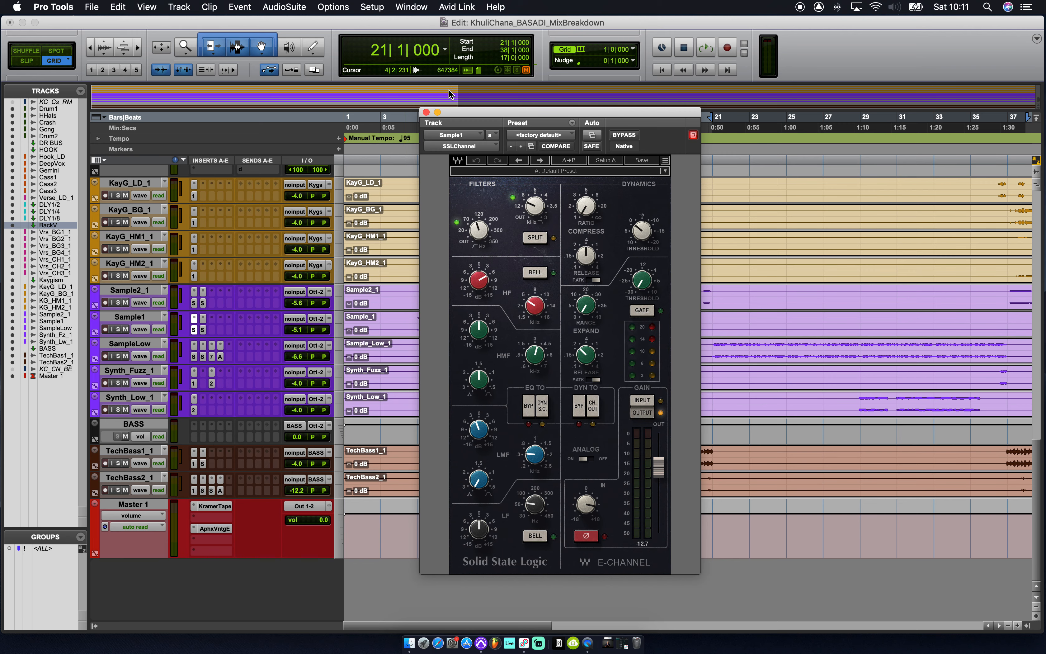
click(426, 112)
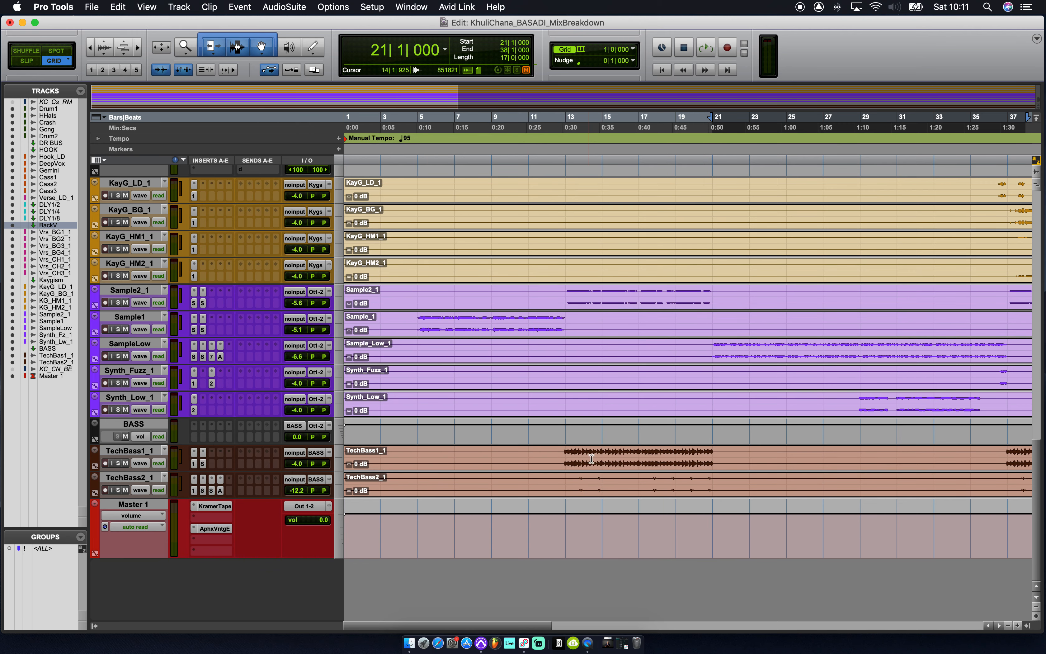
Select bars 37 to 45 on TechBass1_1 and TechBass2_1, solo both tracks and play the selection.
scroll(549, 354, right, 5)
scroll(592, 459, right, 5)
scroll(591, 459, up, 2)
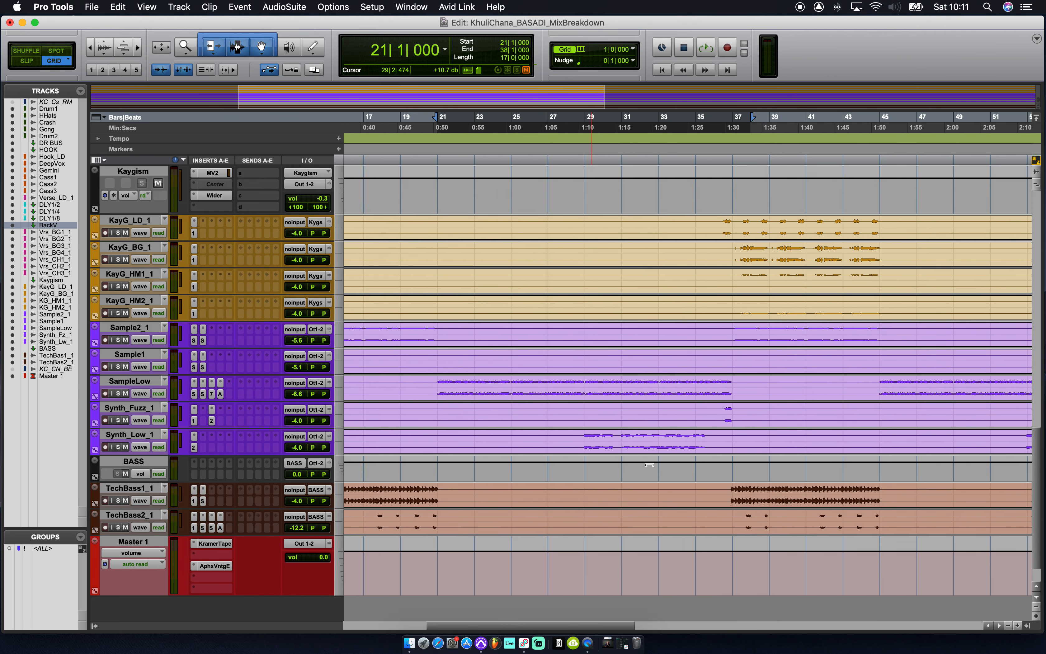
drag(735, 491, 881, 532)
click(118, 501)
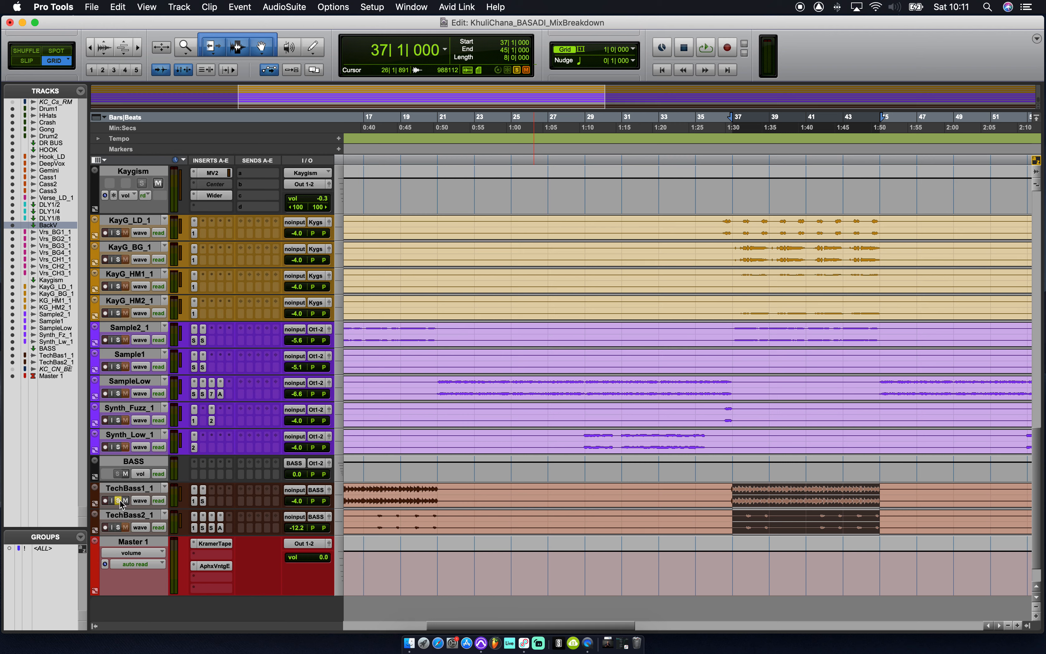
click(118, 527)
key(space)
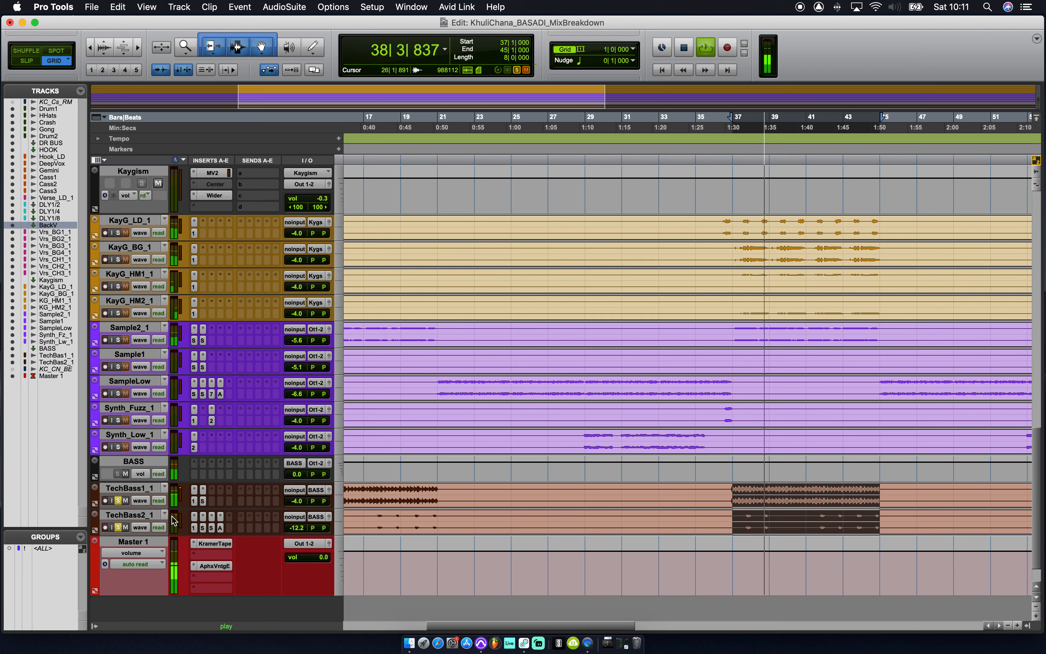
key(space)
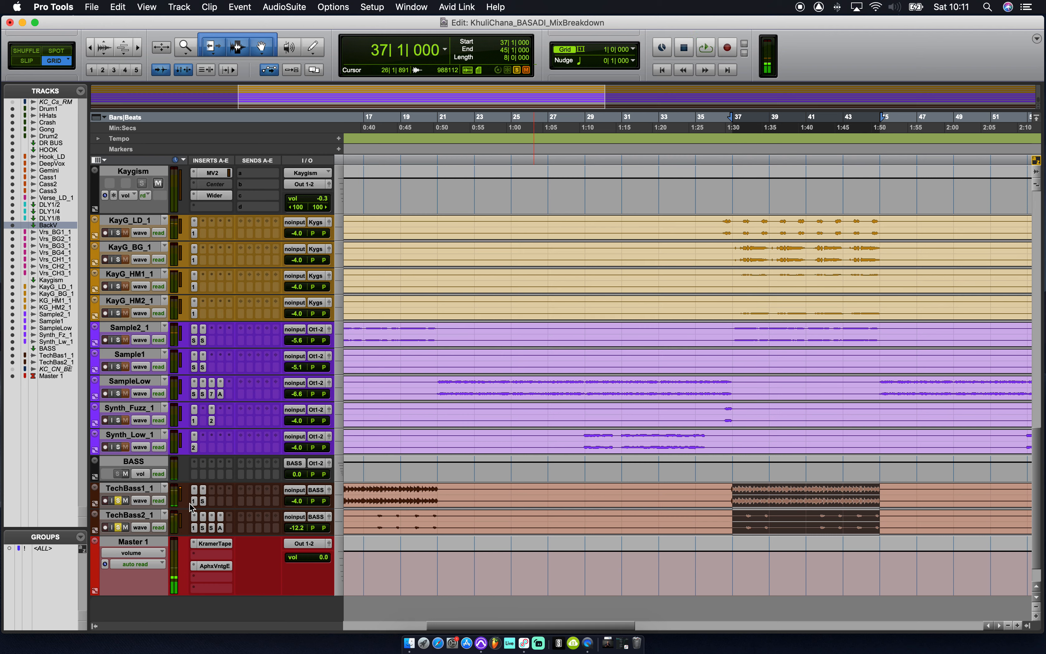
Inspect TechBass1_1's L1 limiter and SSLGChannel inserts, focusing on the low-mid EQ section.
click(193, 500)
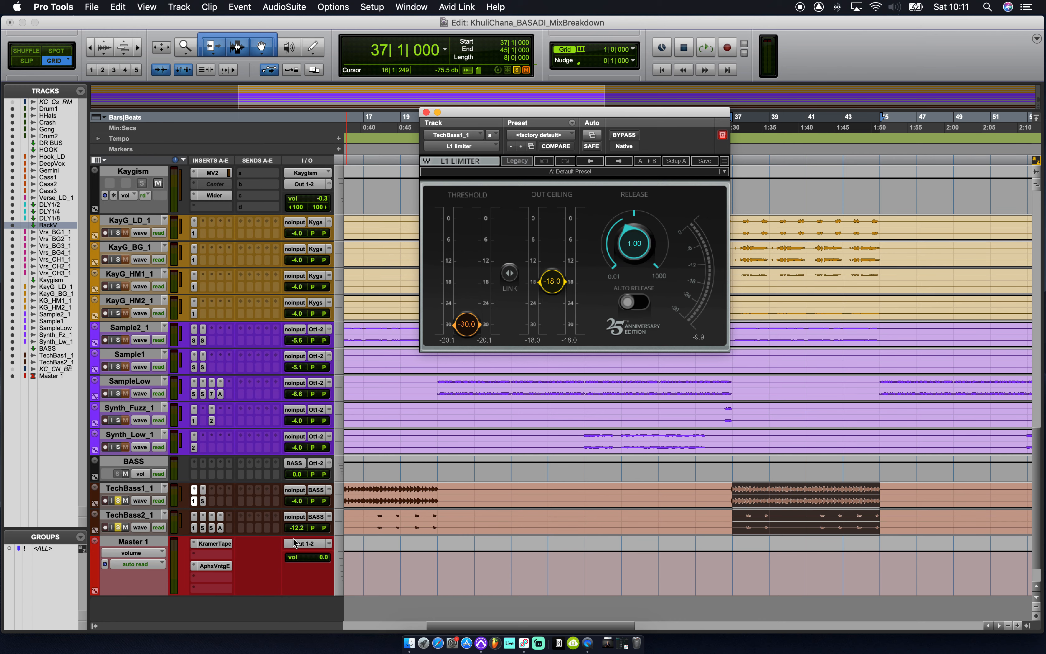
click(204, 503)
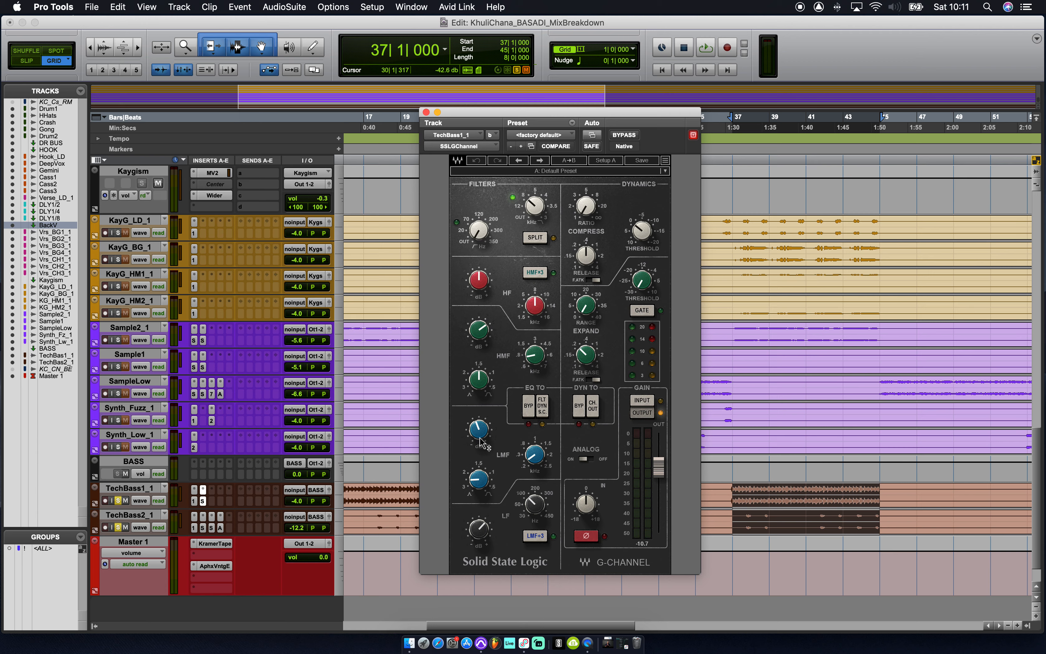
mouse_move(530, 456)
During playback, boost TechBass1_1's SSLGChannel LMF gain to about 7.2 dB, turn it down to a cut, and clear the clip indicators.
key(space)
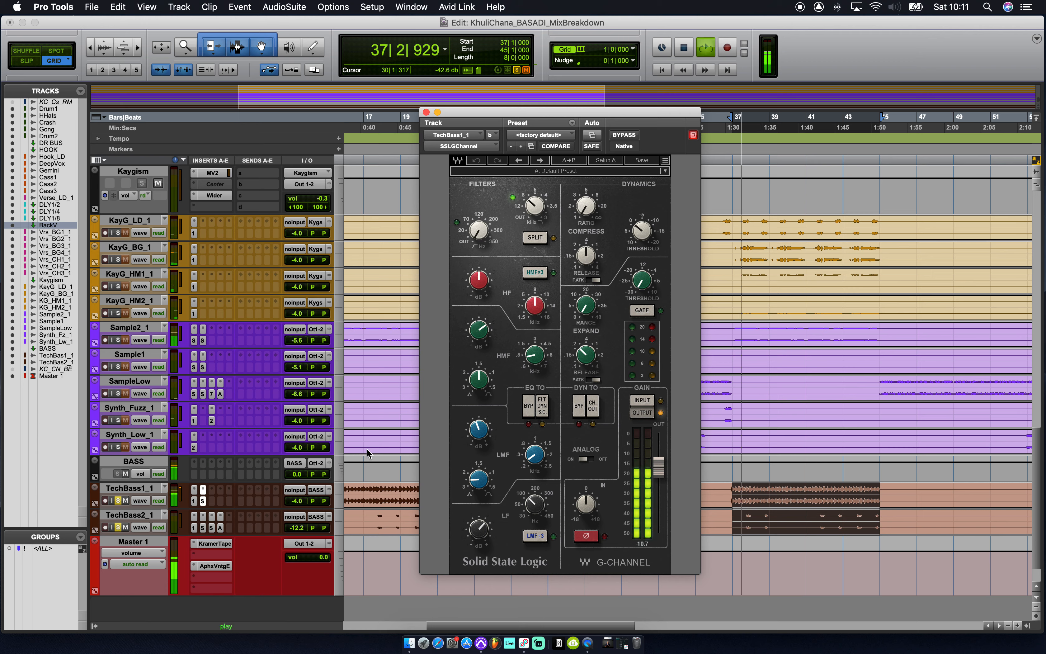
mouse_move(478, 429)
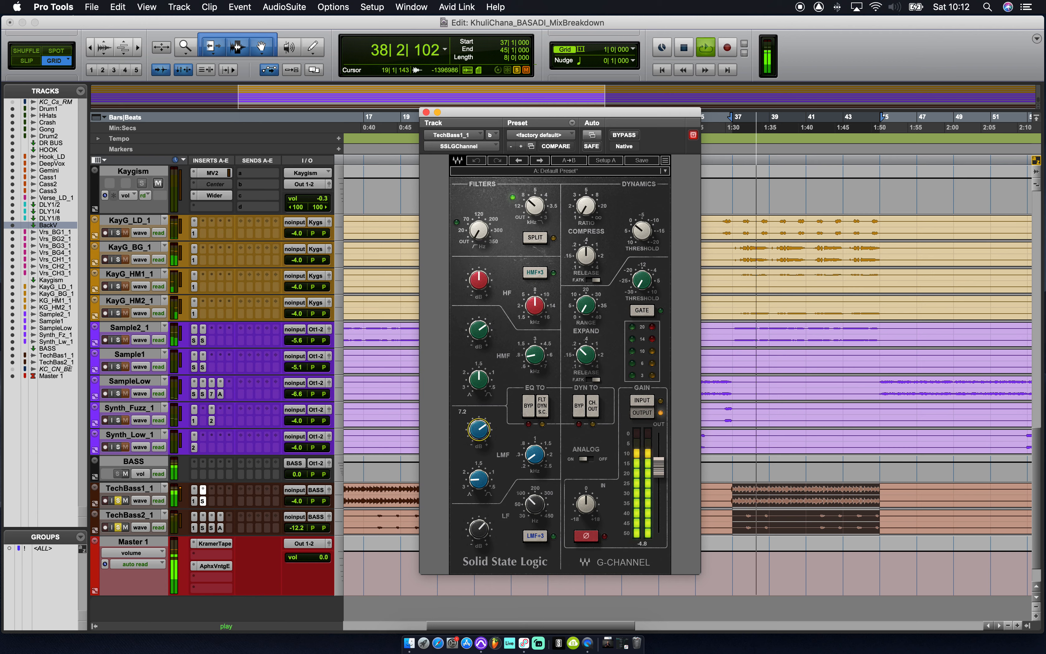
drag(479, 429, 479, 464)
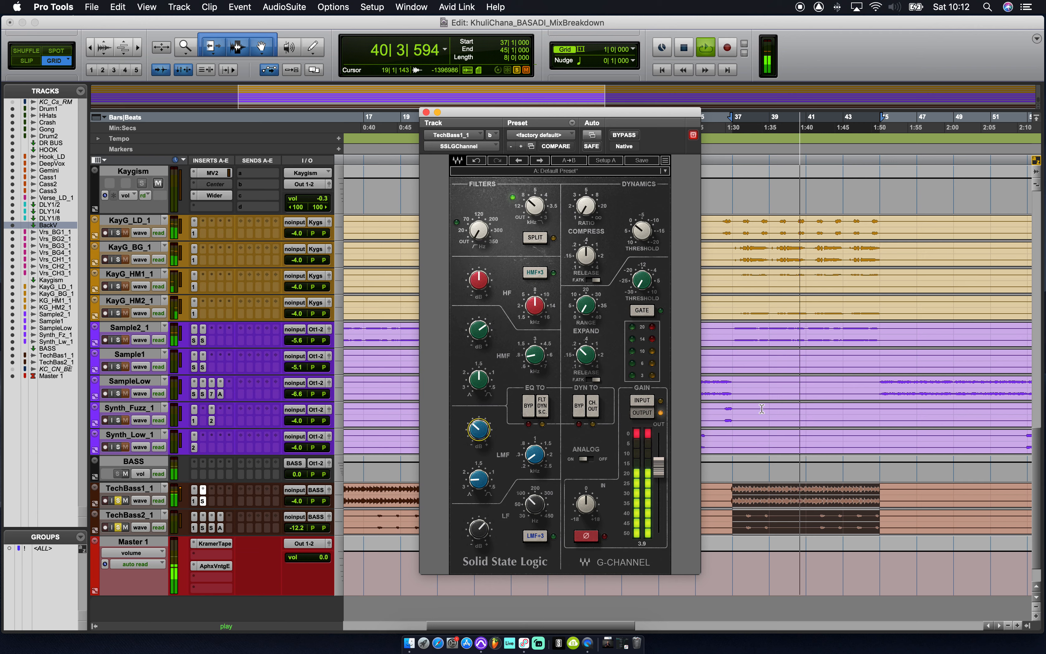
click(639, 432)
key(space)
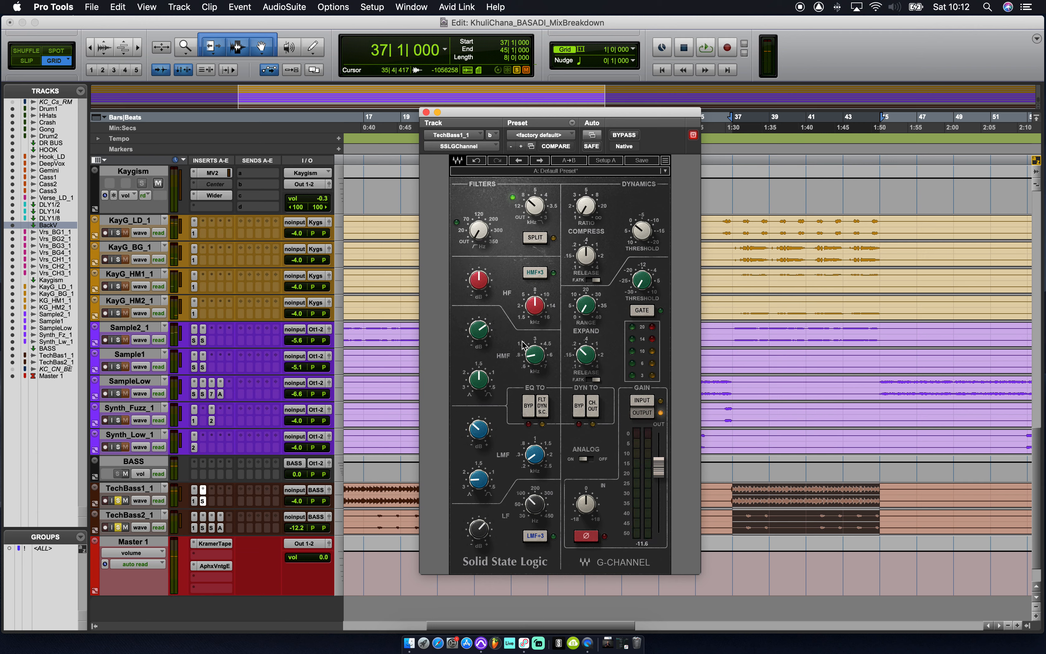
drag(523, 345, 523, 345)
click(536, 207)
Open TechBass2_1's L1 limiter, unsolo TechBass1_1 and play TechBass2_1 on its own.
click(194, 528)
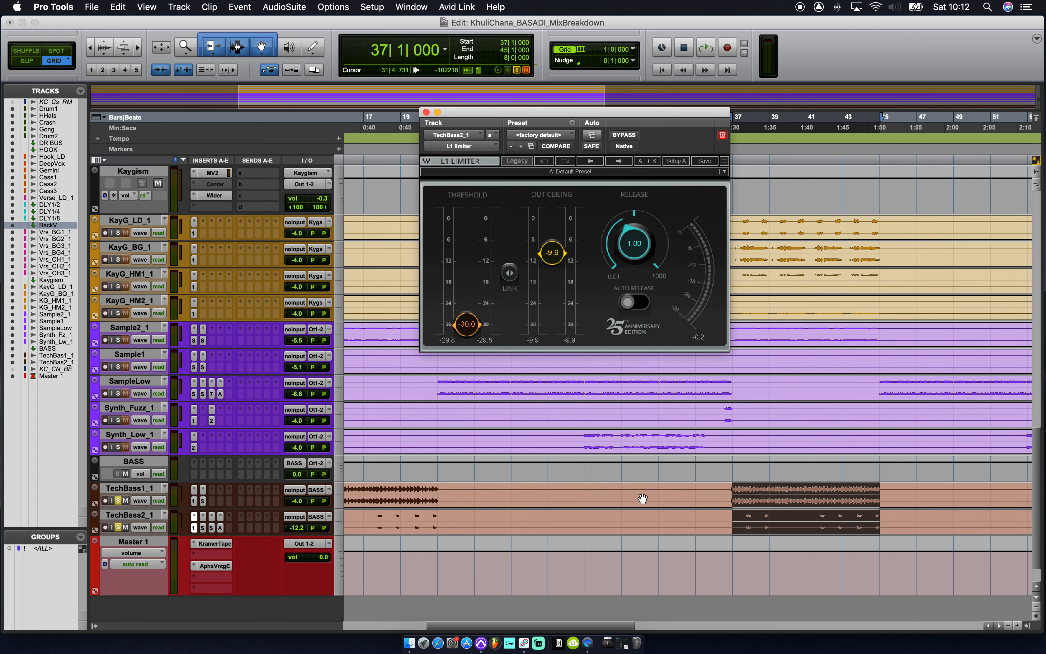
click(118, 501)
key(space)
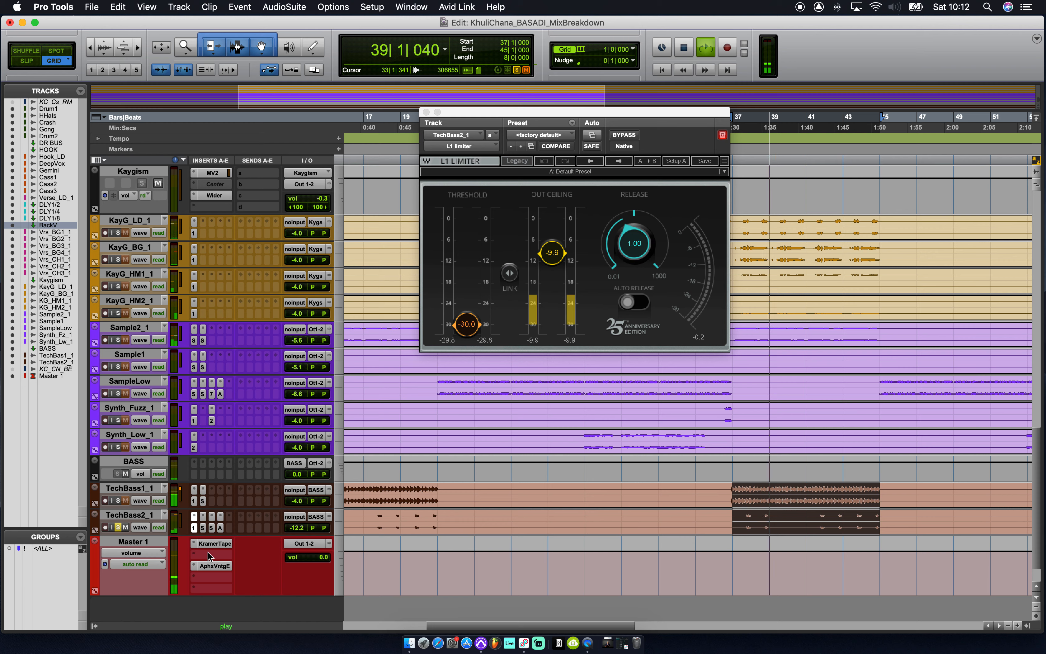
key(space)
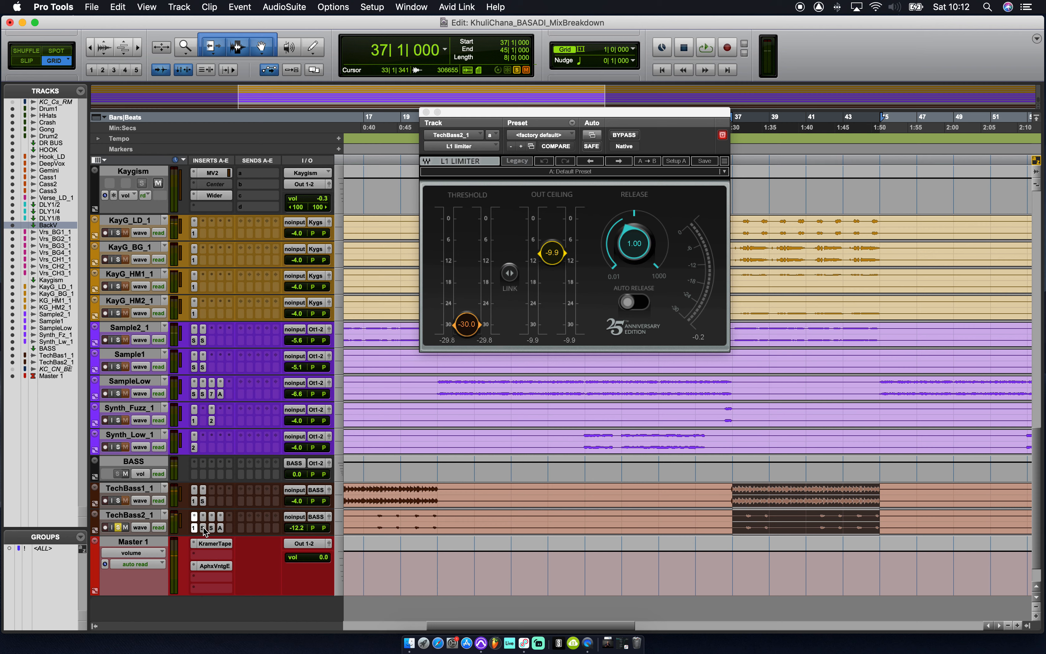
Inspect TechBass2_1's SSLEQ, AIR Stereo Width and Aphex Vintage Exciter inserts, and close the plug-in window.
click(203, 527)
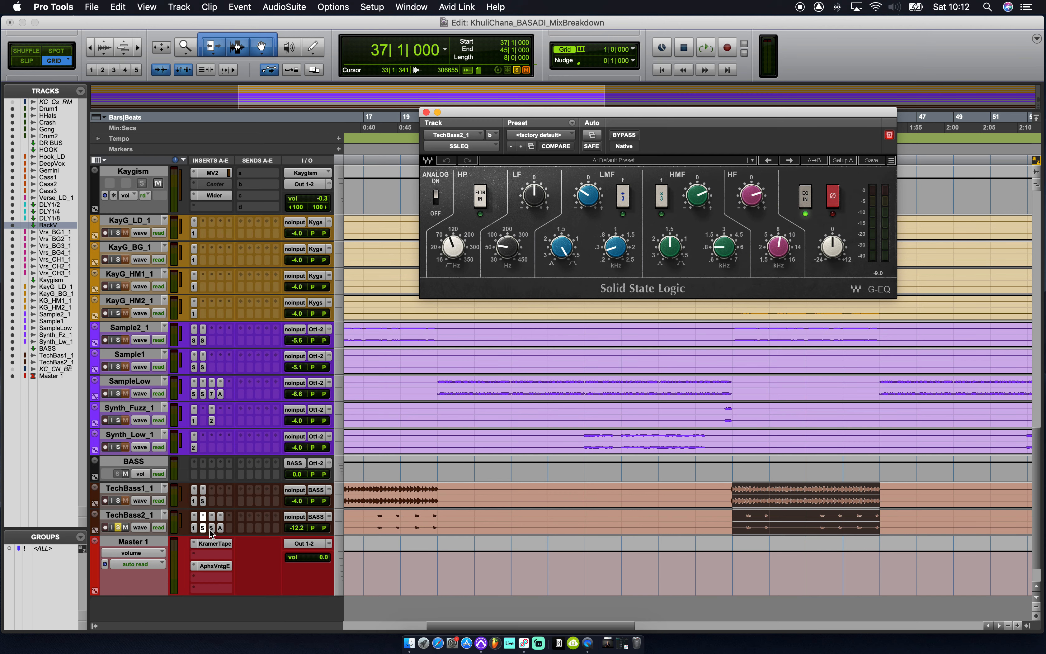
click(211, 528)
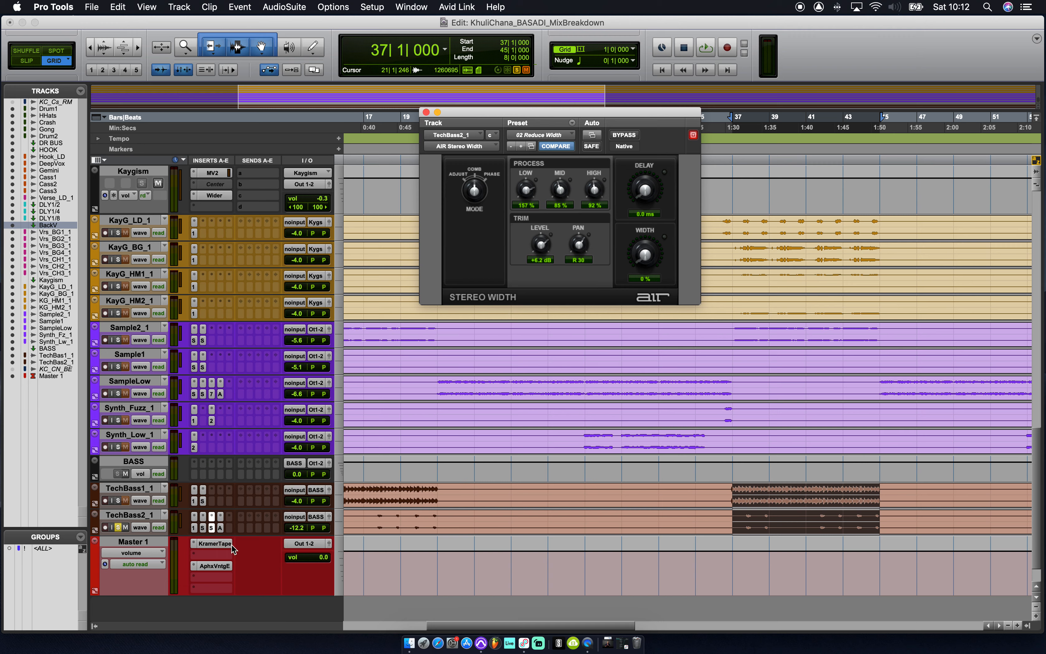
click(219, 527)
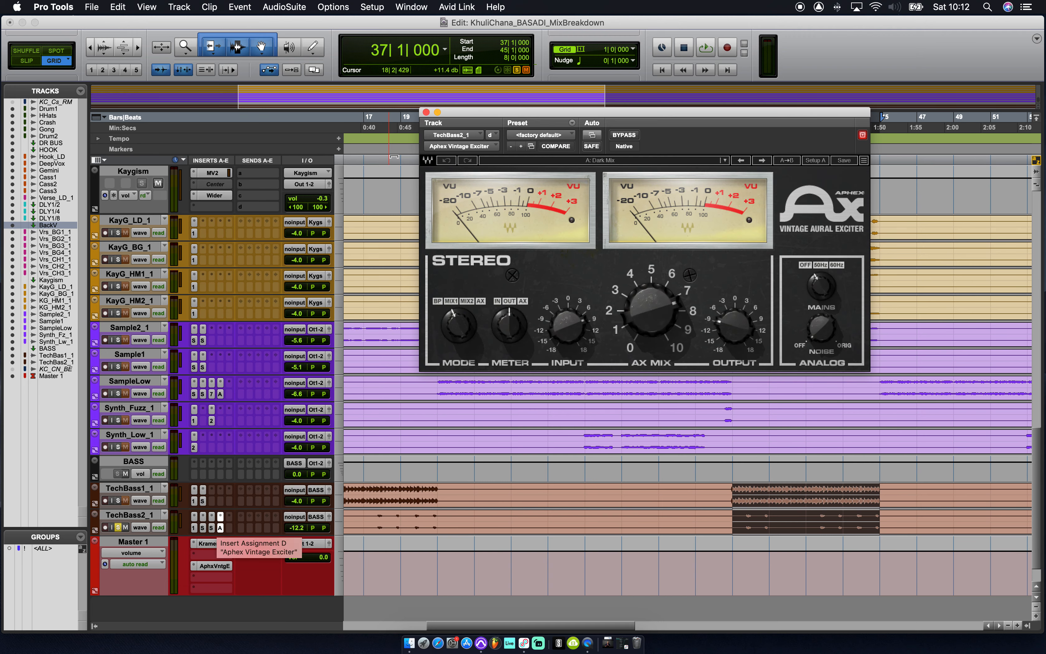
click(426, 112)
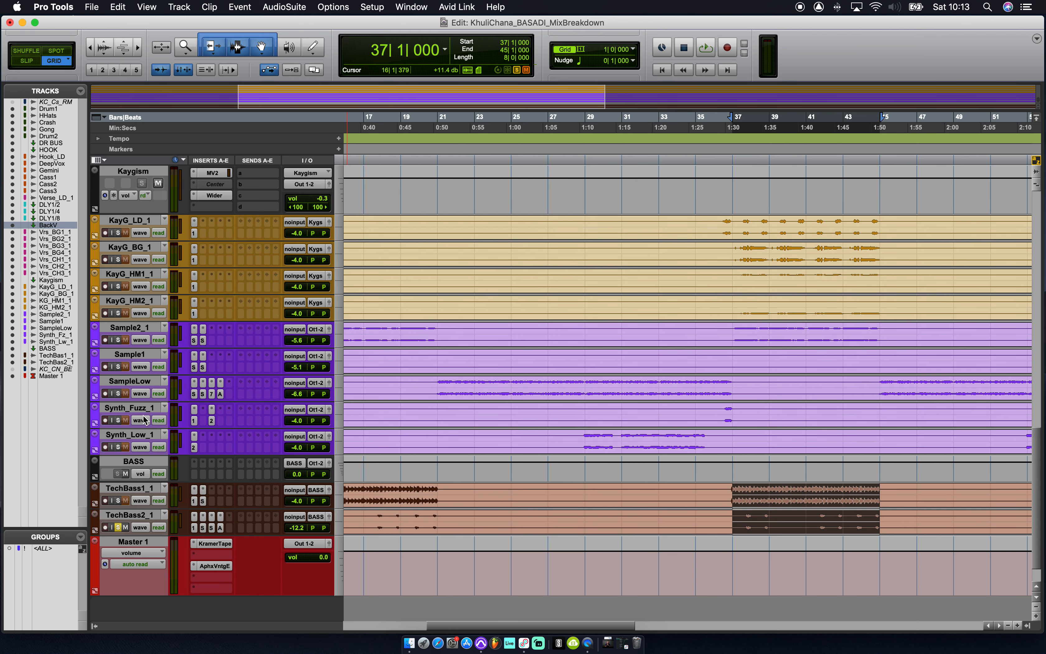
Solo TechBass1_1, TechBass2_1 and Sample2_1 and play bars 37 to 45 to hear the bass against the sample.
click(118, 527)
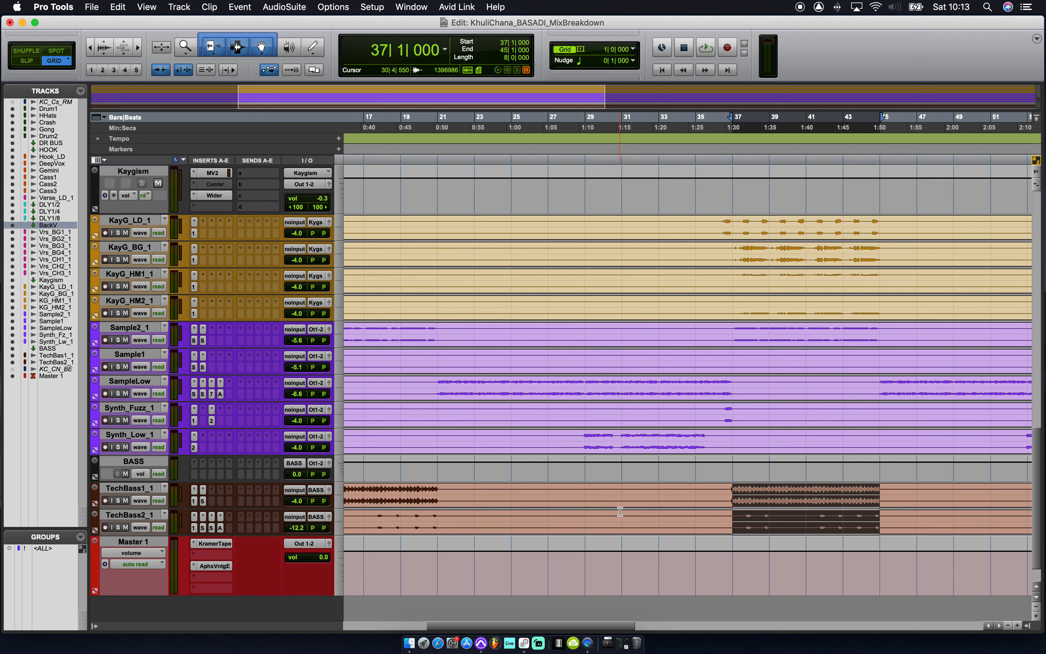
click(118, 527)
click(118, 500)
click(118, 340)
key(space)
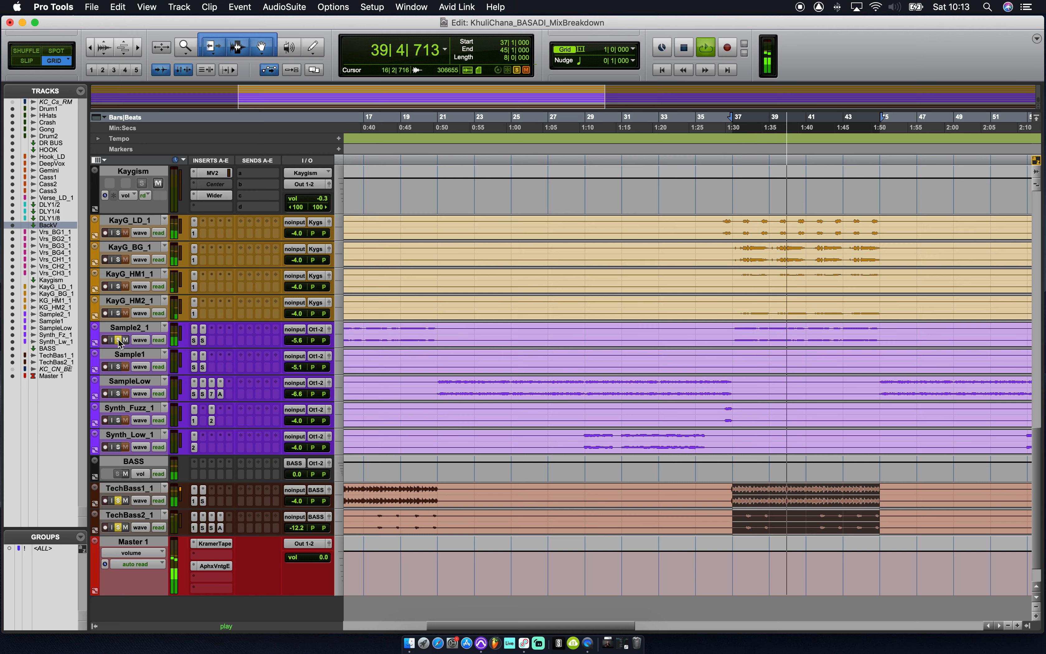
key(space)
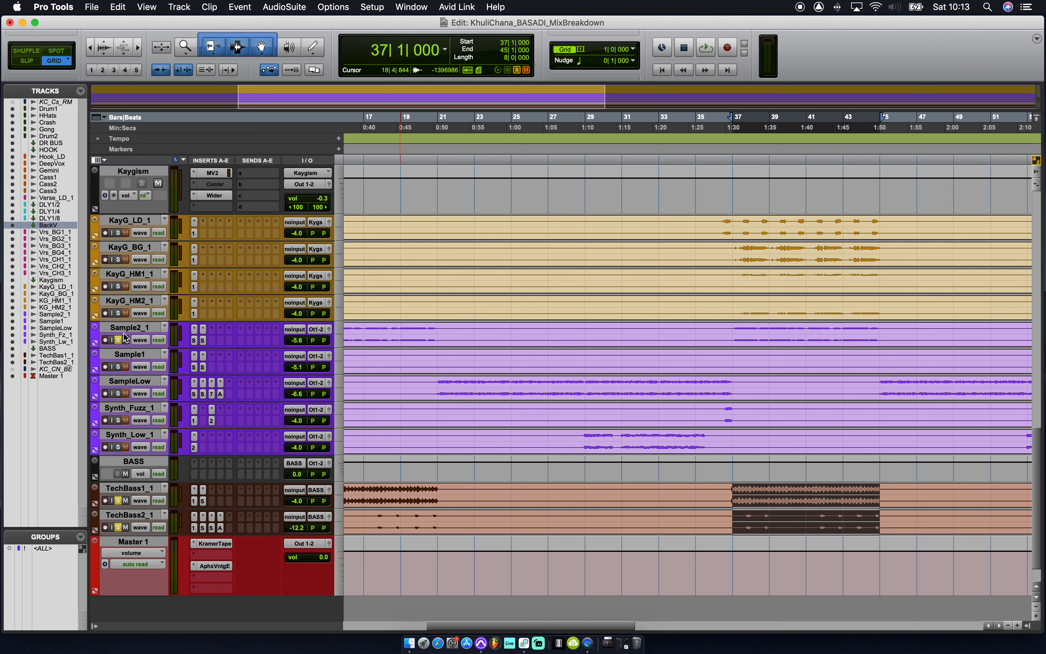
Solo the four vocal tracks KayG_LD_1, KayG_BG_1, KayG_HM1_1 and KayG_HM2_1 and play them over bars 37 to 45.
click(121, 233)
click(119, 260)
click(118, 286)
click(118, 313)
key(space)
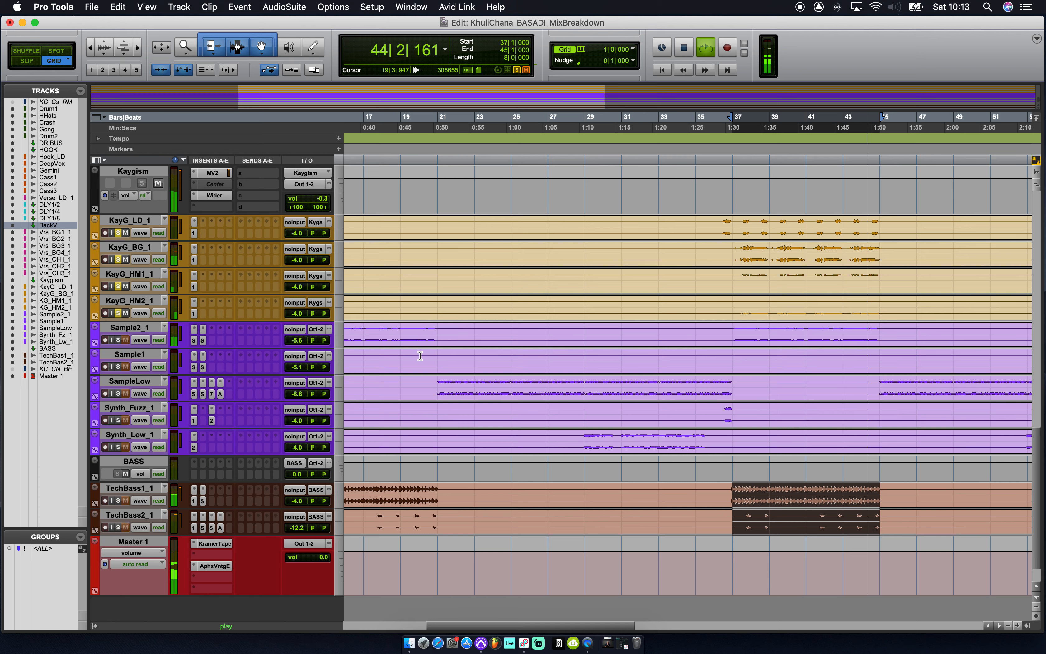
key(space)
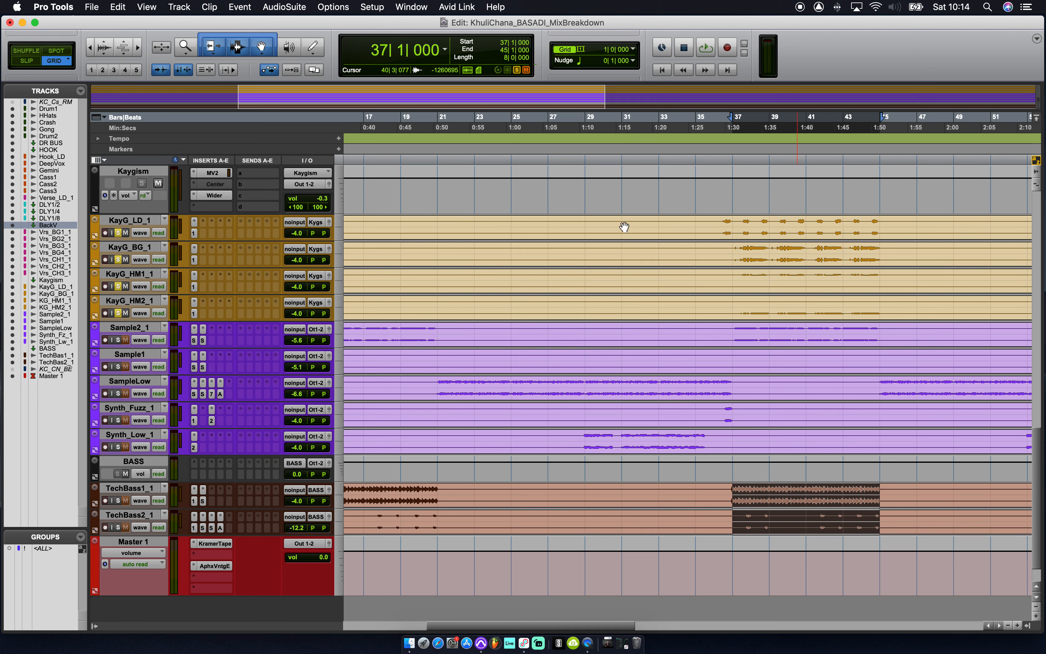
Compare the L1 limiter settings on KayG_LD_1, KayG_BG_1, KayG_HM1_1 and KayG_HM2_1.
click(195, 235)
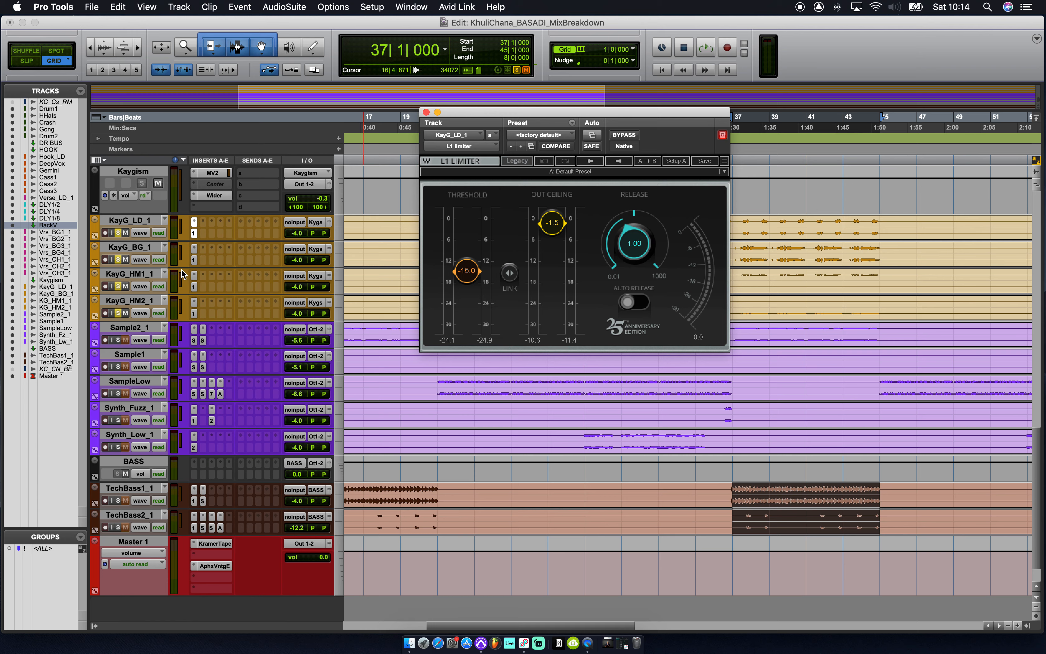
click(194, 259)
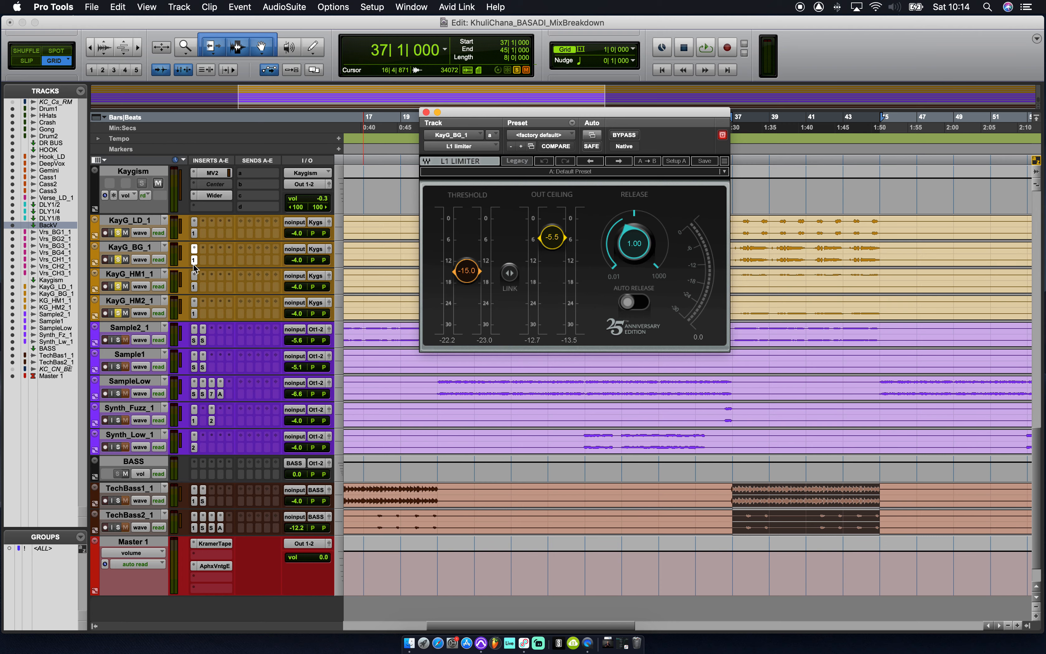
click(194, 287)
click(195, 302)
scroll(224, 288, up, 4)
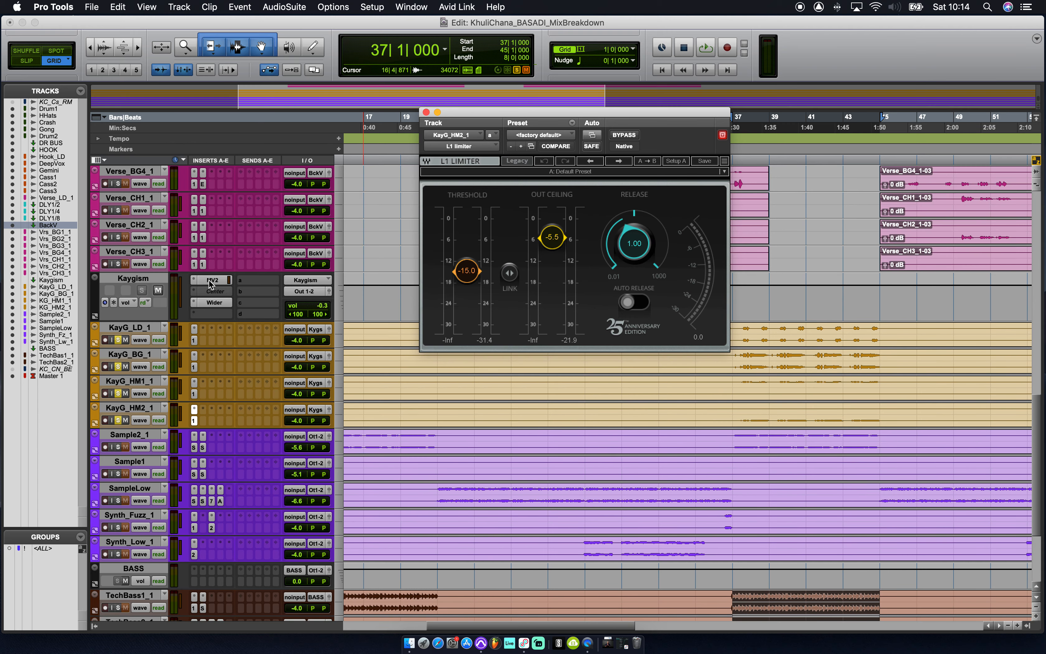
Inspect the MV2 and Wider inserts on the Kaygism bus, and close the plug-in window.
click(134, 279)
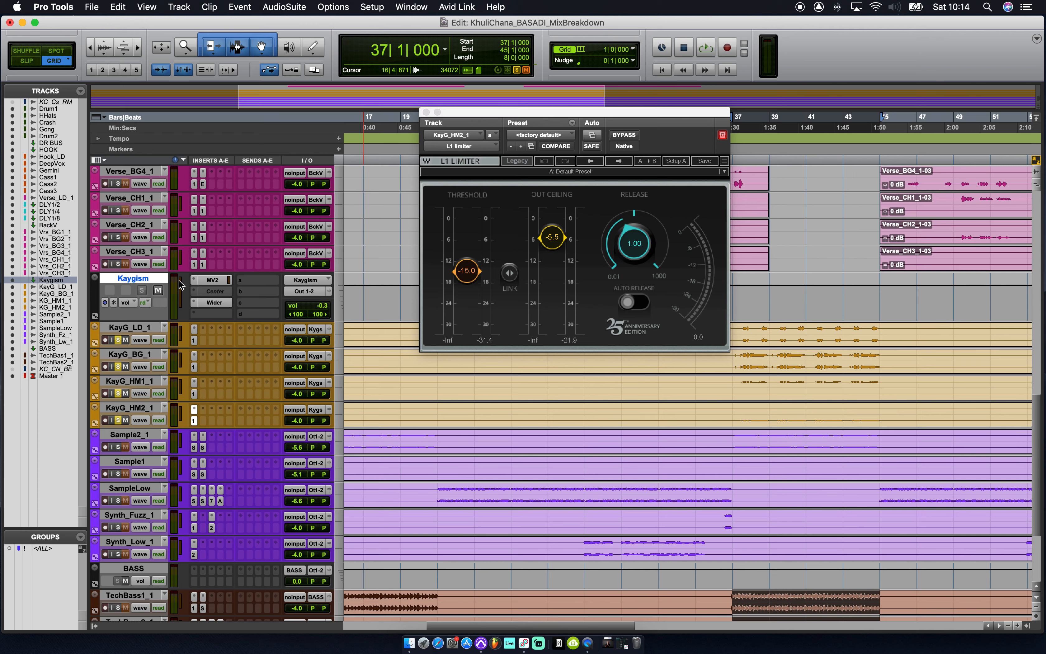
click(212, 280)
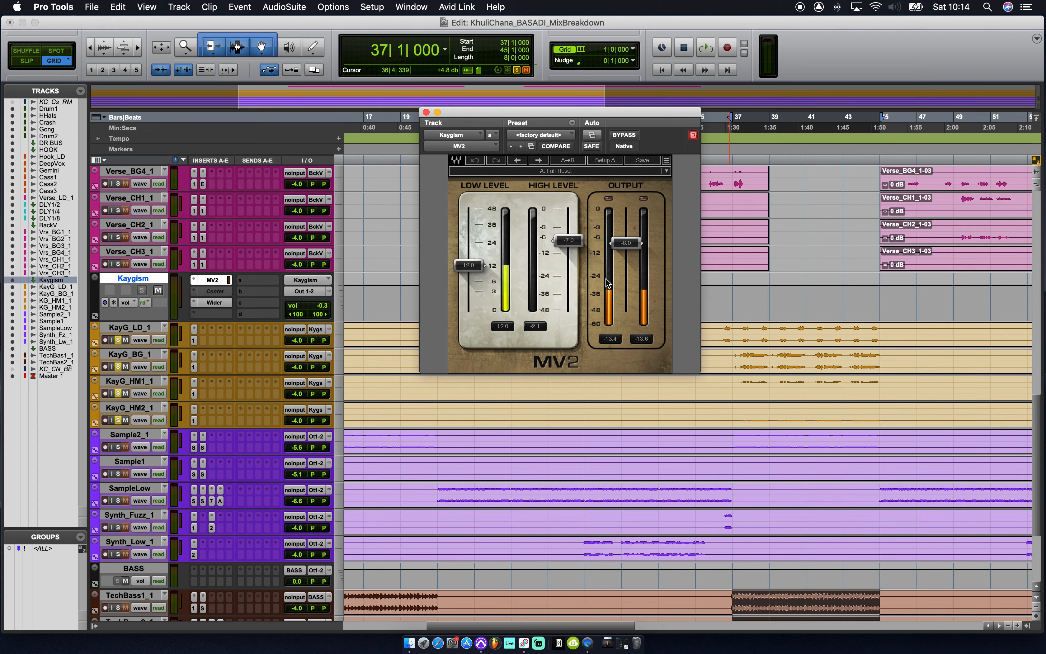
click(215, 302)
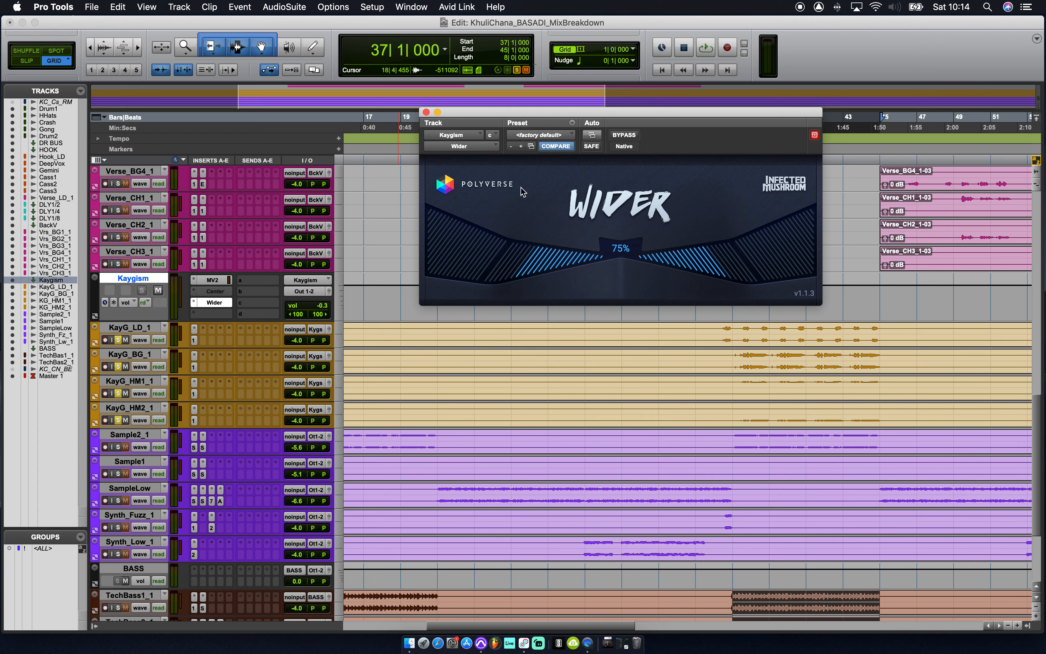
click(426, 112)
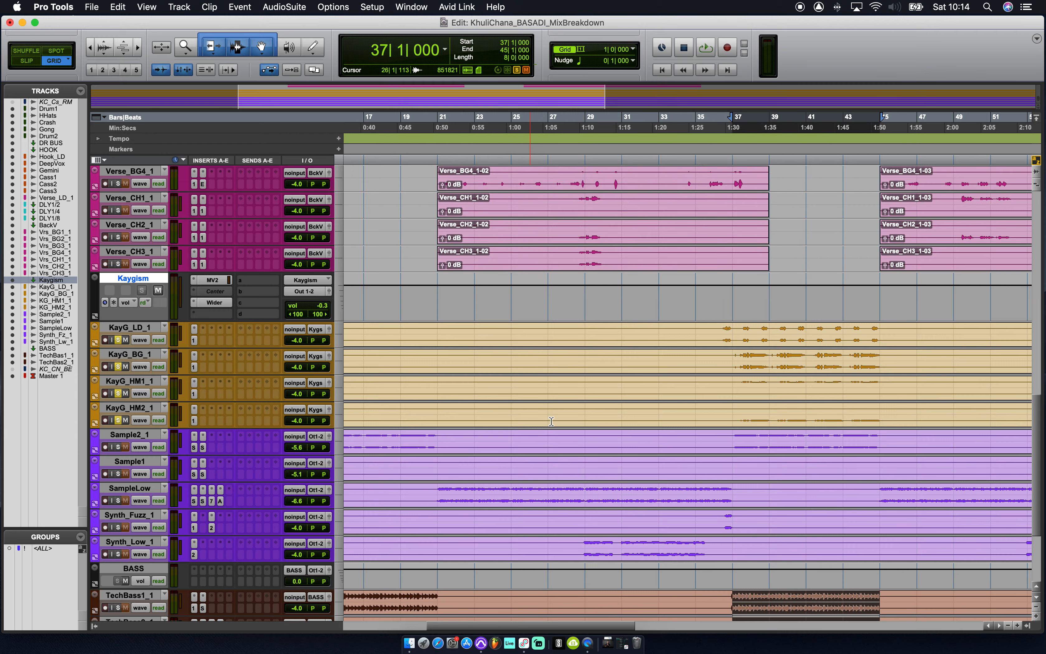
Solo Verse_LD_1, play it over bars 45 to 61, and clear its solo.
scroll(551, 421, down, 10)
scroll(551, 421, up, 15)
scroll(551, 422, right, 15)
scroll(551, 421, right, 10)
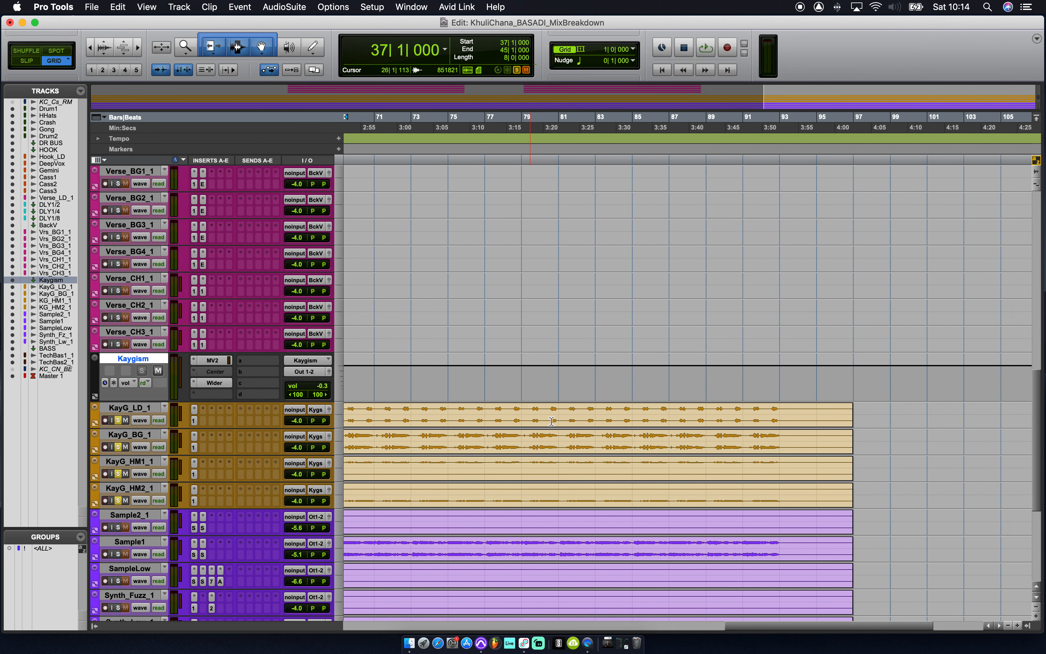
scroll(551, 421, left, 20)
scroll(551, 421, up, 10)
scroll(551, 422, up, 1)
scroll(551, 421, right, 5)
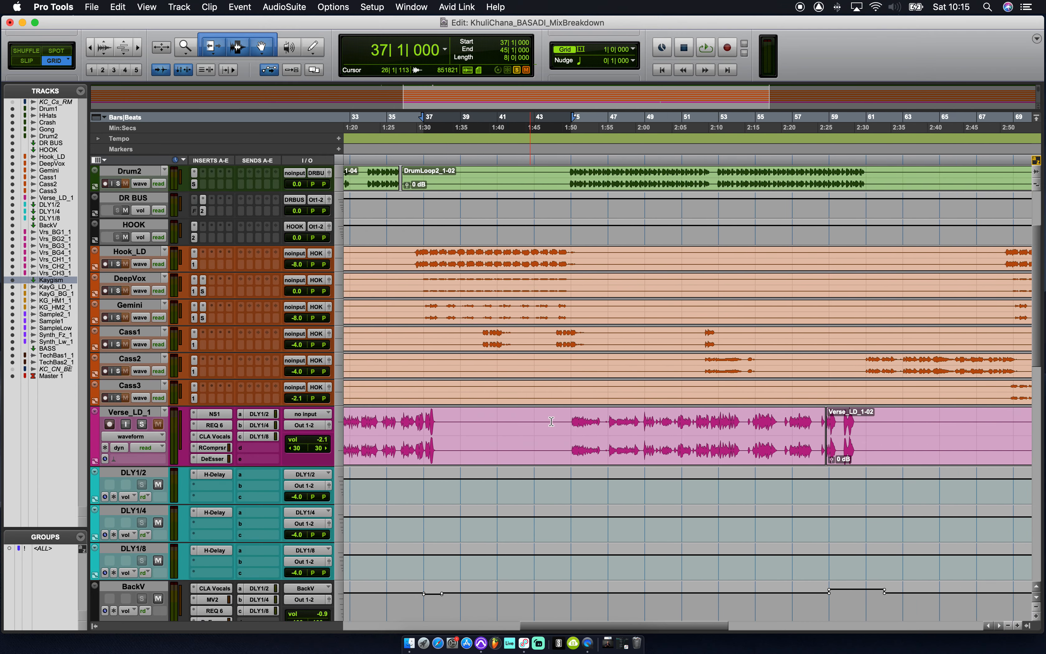
scroll(555, 428, down, 4)
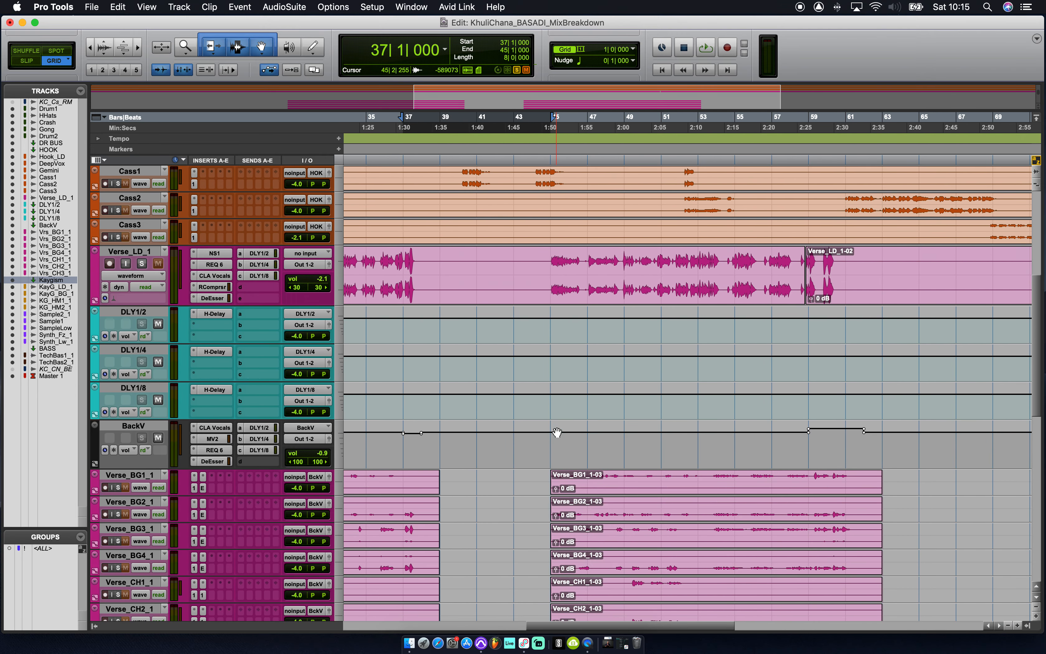
scroll(558, 432, left, 4)
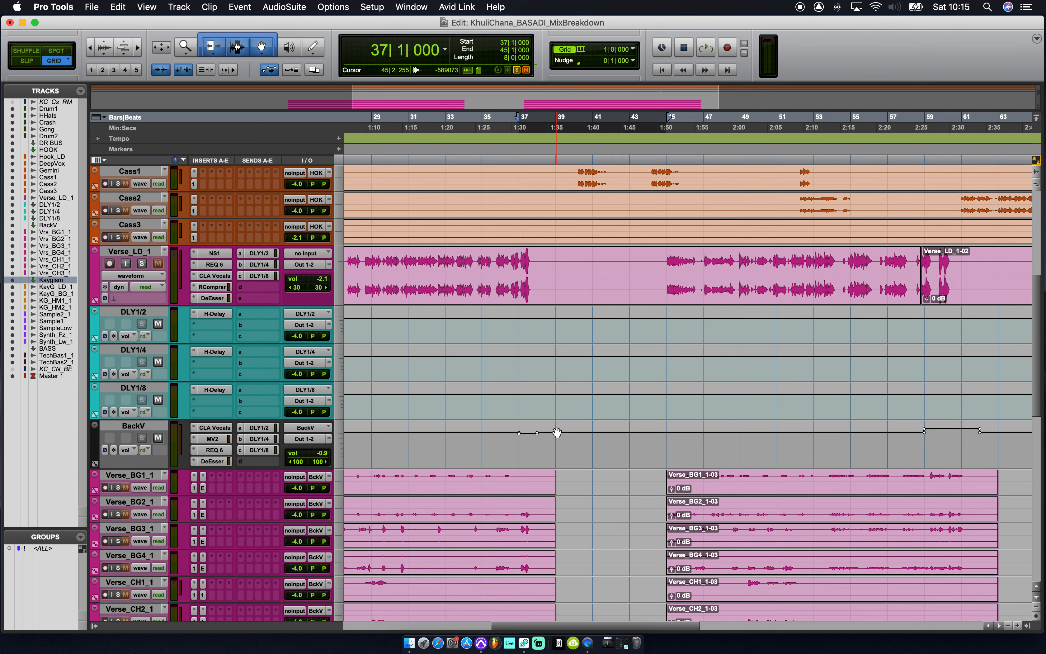
scroll(557, 432, left, 3)
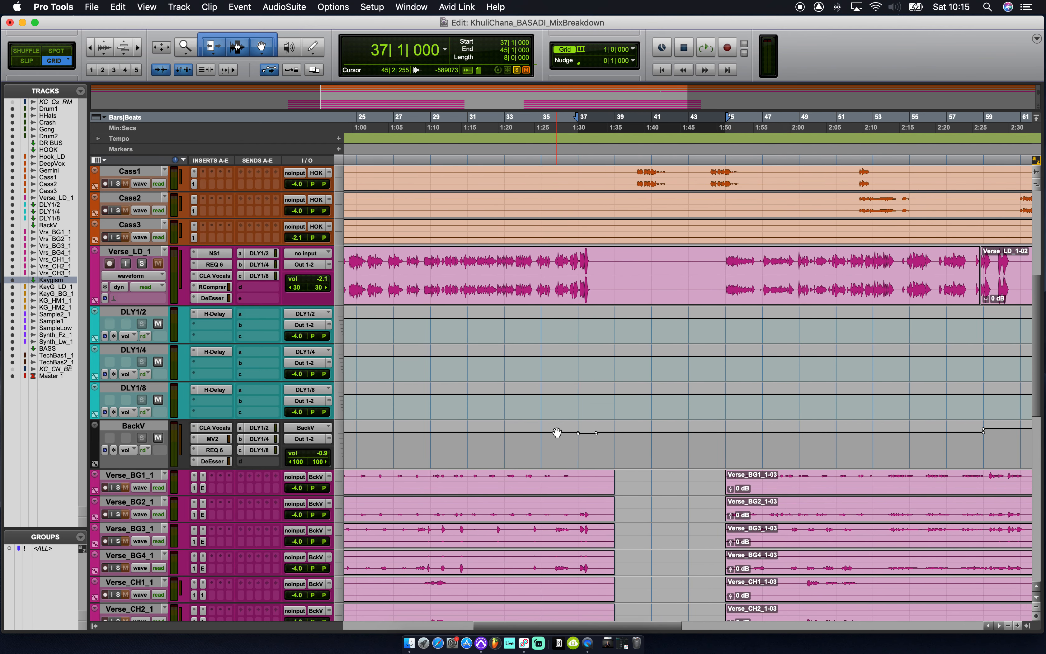
scroll(558, 432, right, 10)
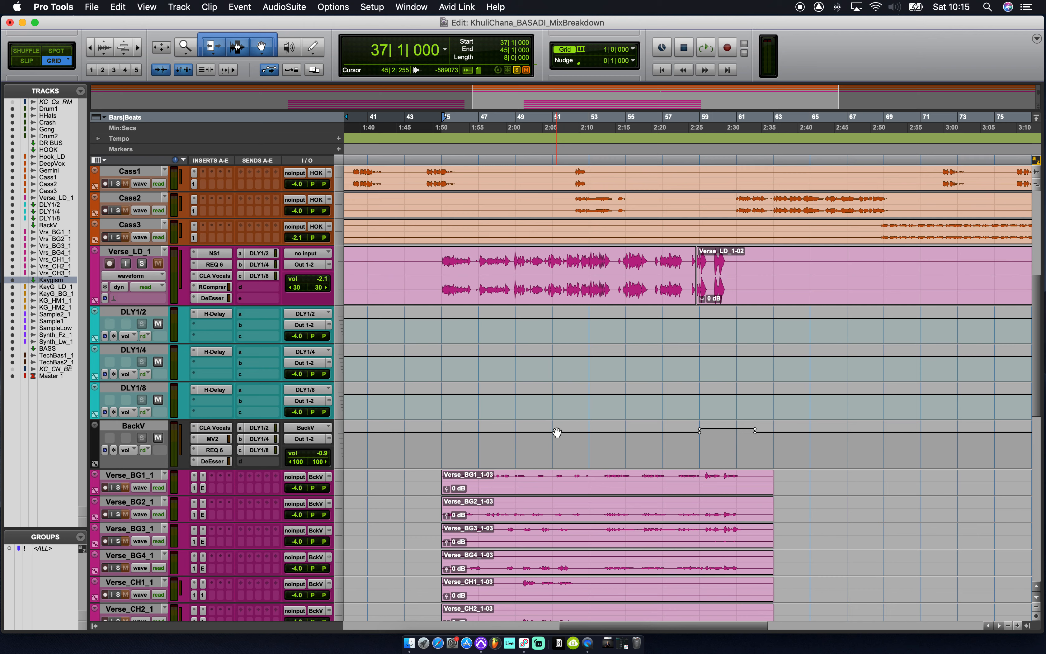
drag(445, 272, 736, 287)
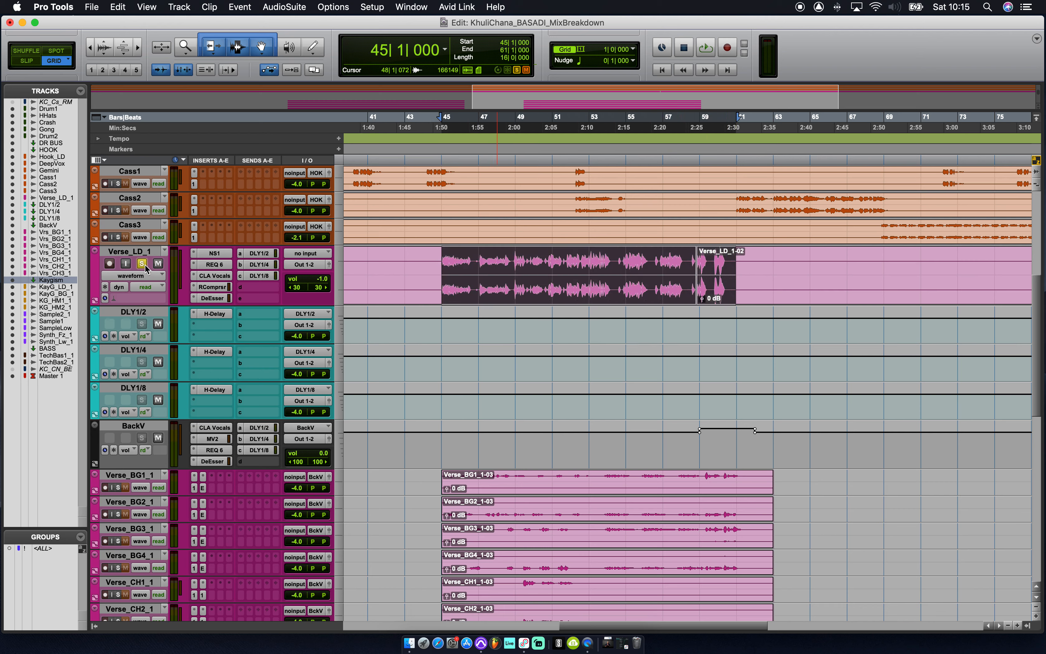
key(space)
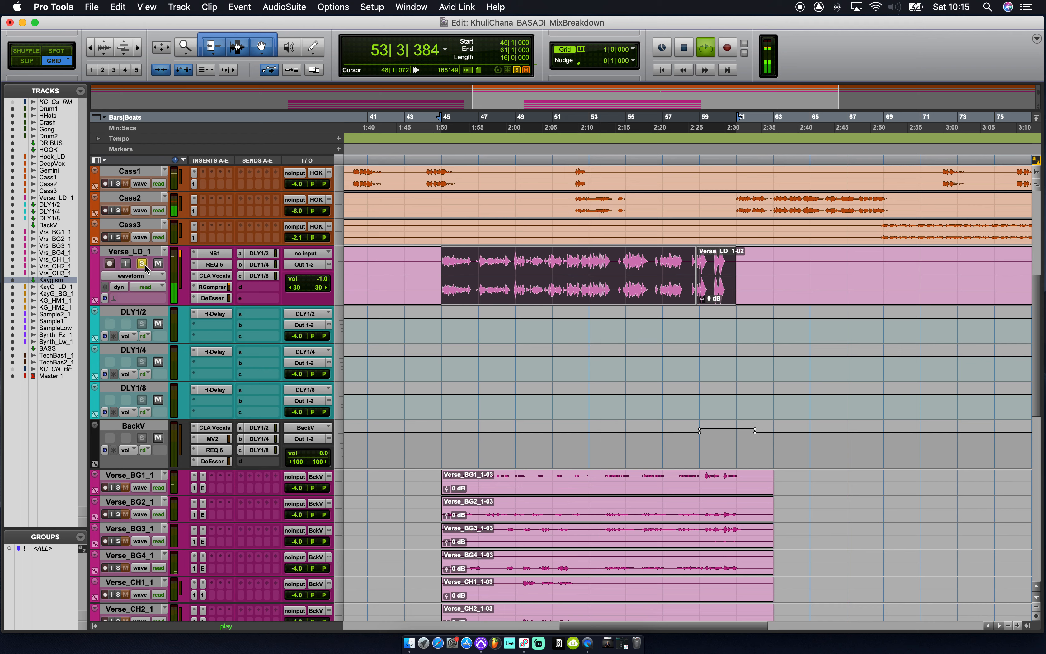
key(space)
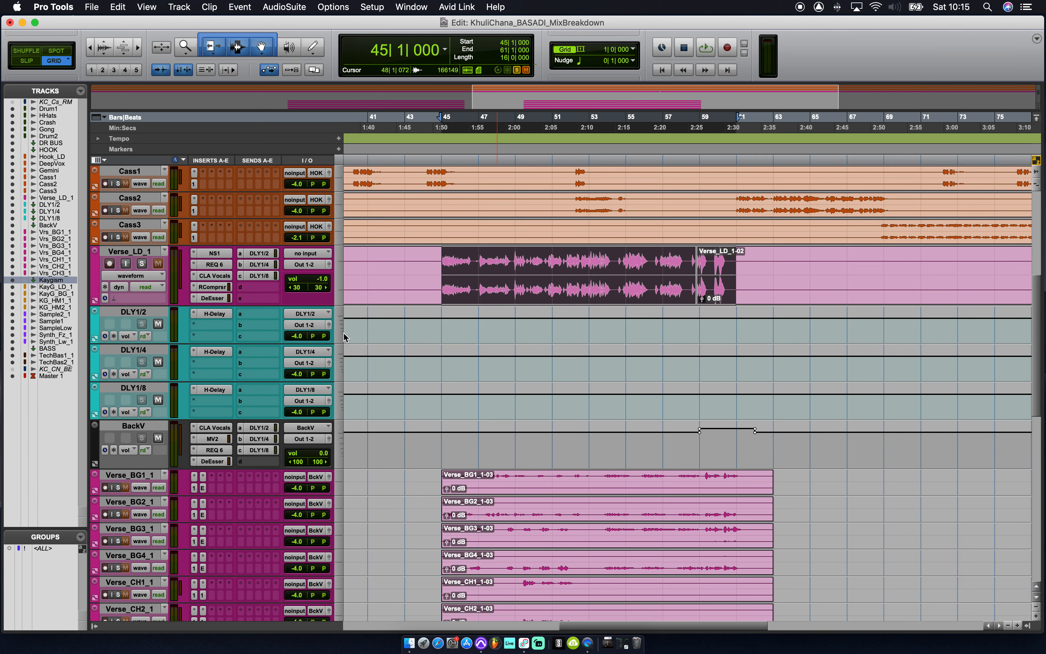
Solo Verse_LD_1, Cass3 and Cass2 and play them briefly from bar 45.
scroll(540, 362, up, 5)
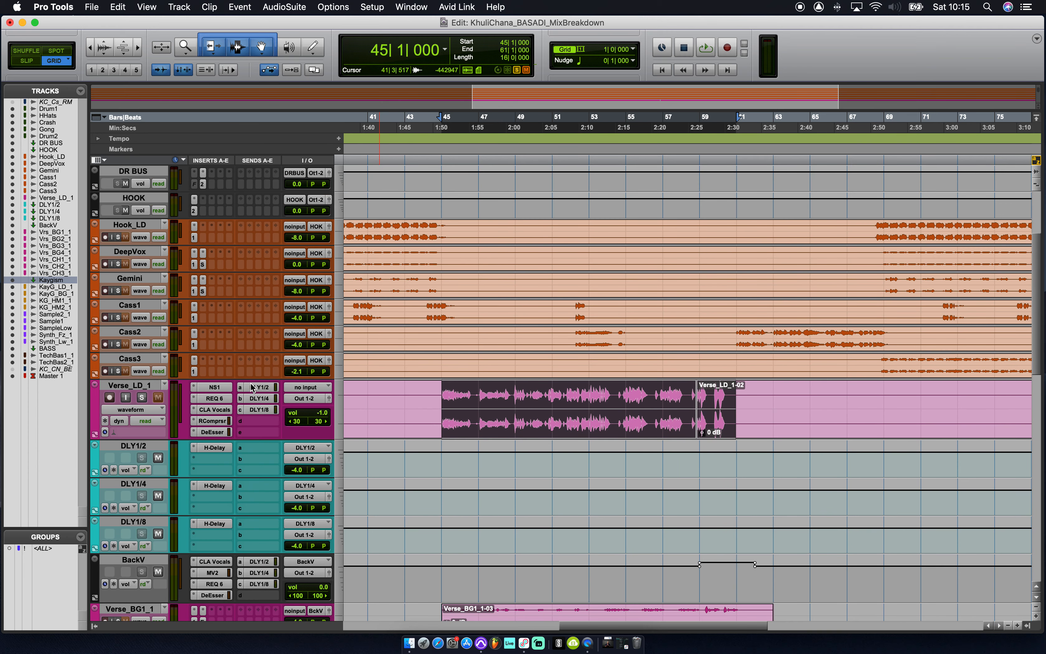
click(141, 397)
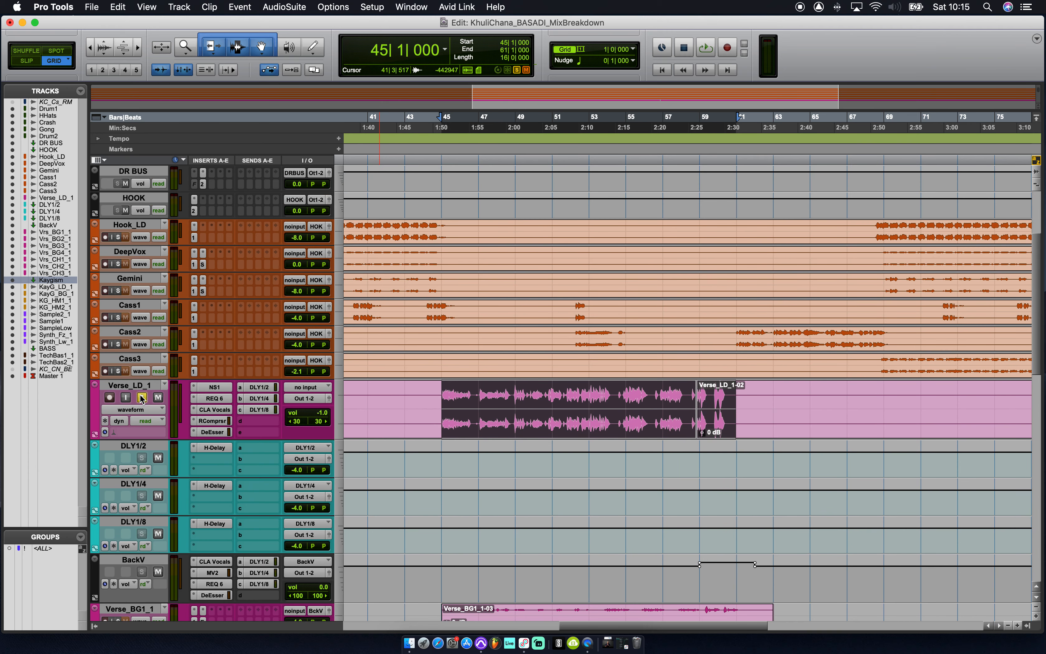
click(118, 371)
click(118, 344)
key(space)
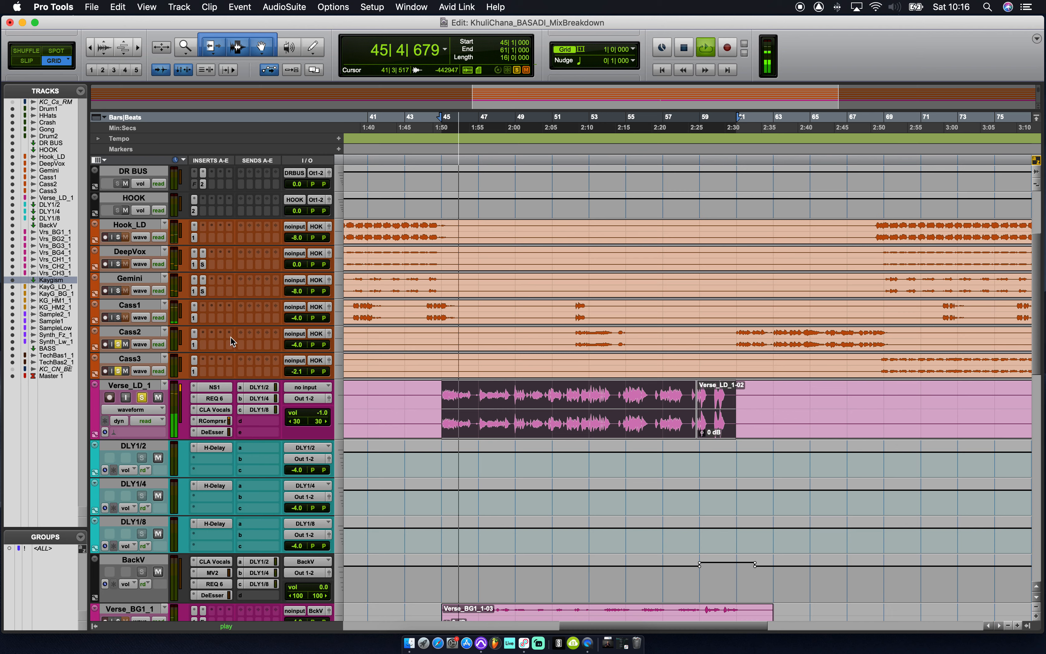
key(space)
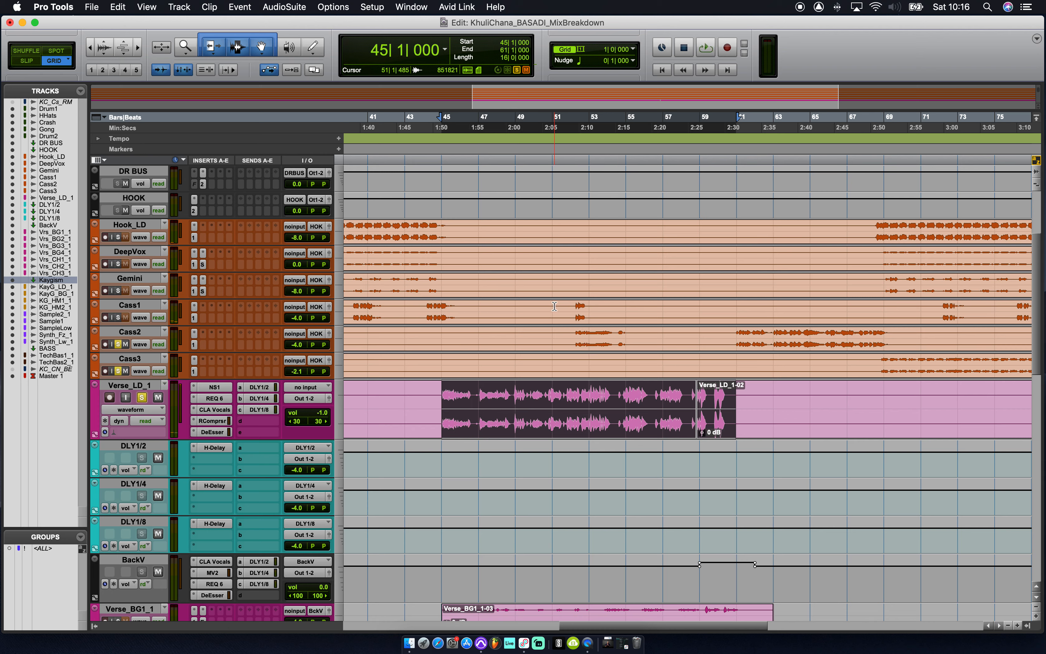
Play bars 51 to 57 of the soloed lead verse with Cass2 and Cass3, and clear the three solos.
drag(553, 404, 671, 404)
key(space)
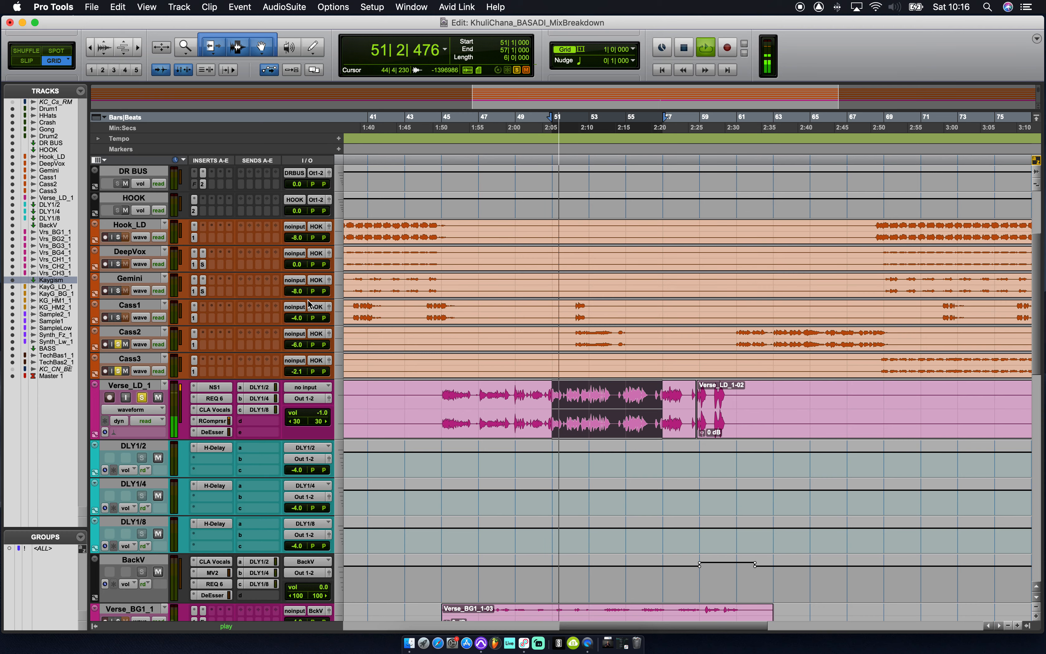
scroll(396, 405, down, 6)
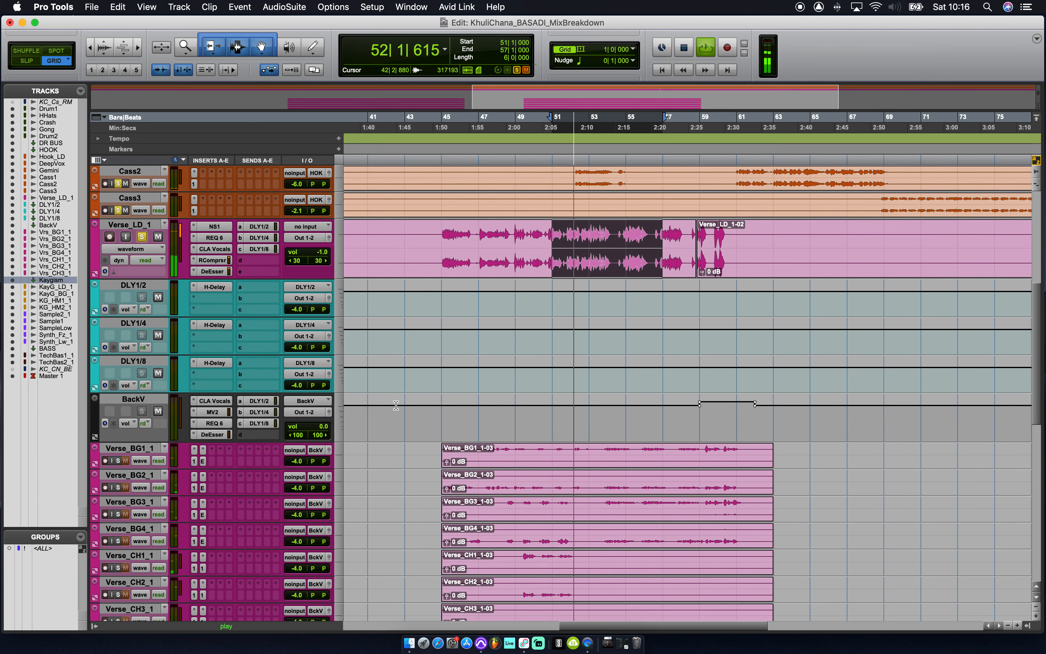
scroll(566, 368, up, 6)
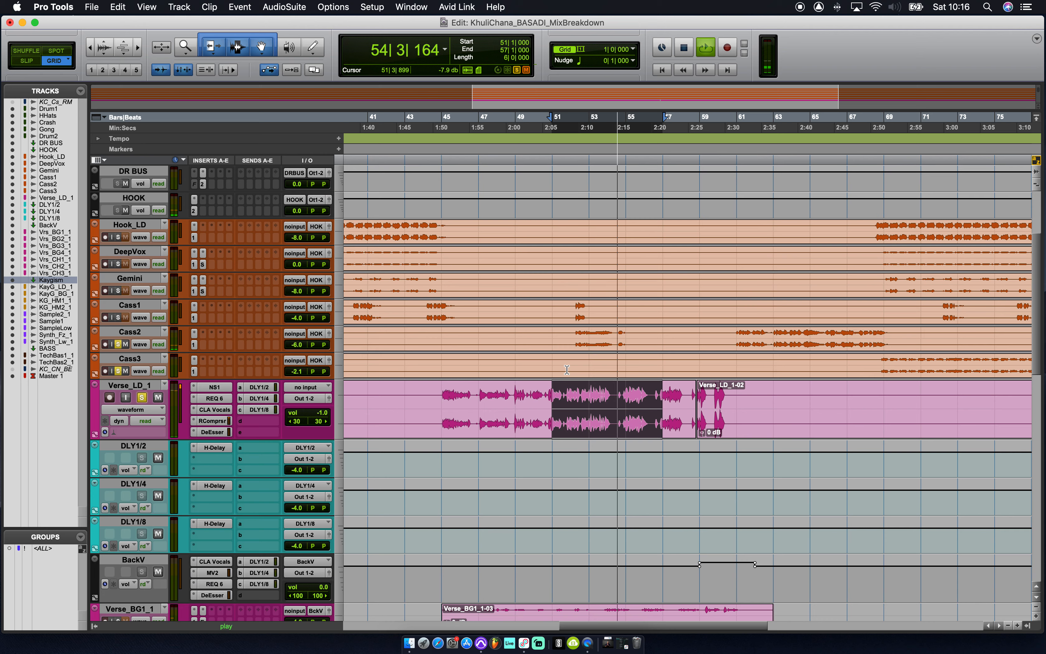
key(space)
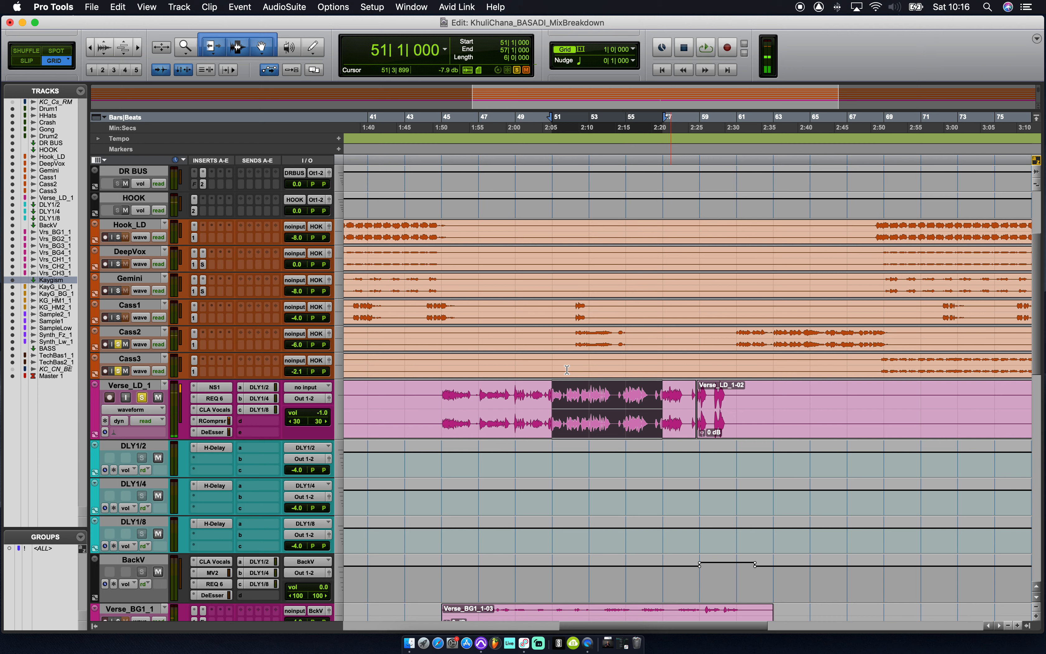
click(118, 345)
click(120, 371)
click(141, 398)
Inspect the Kramer Master Tape and Aphex Vintage Exciter inserts on Master 1, and close the plug-in window in the mixer view.
scroll(627, 457, up, 5)
scroll(628, 457, right, 10)
scroll(628, 457, down, 15)
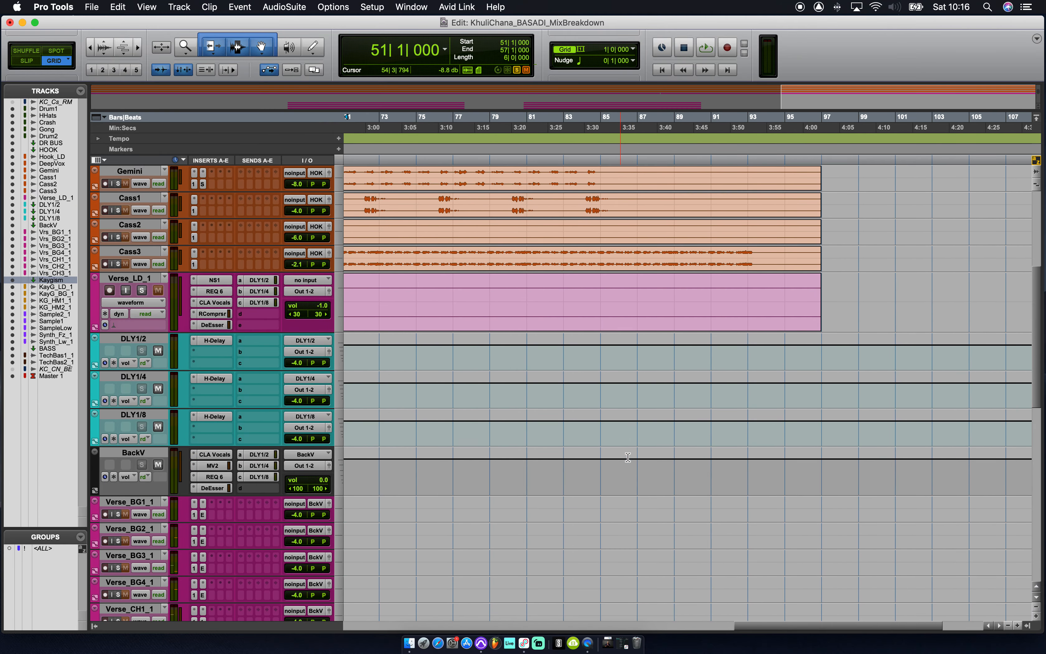
scroll(628, 457, down, 1)
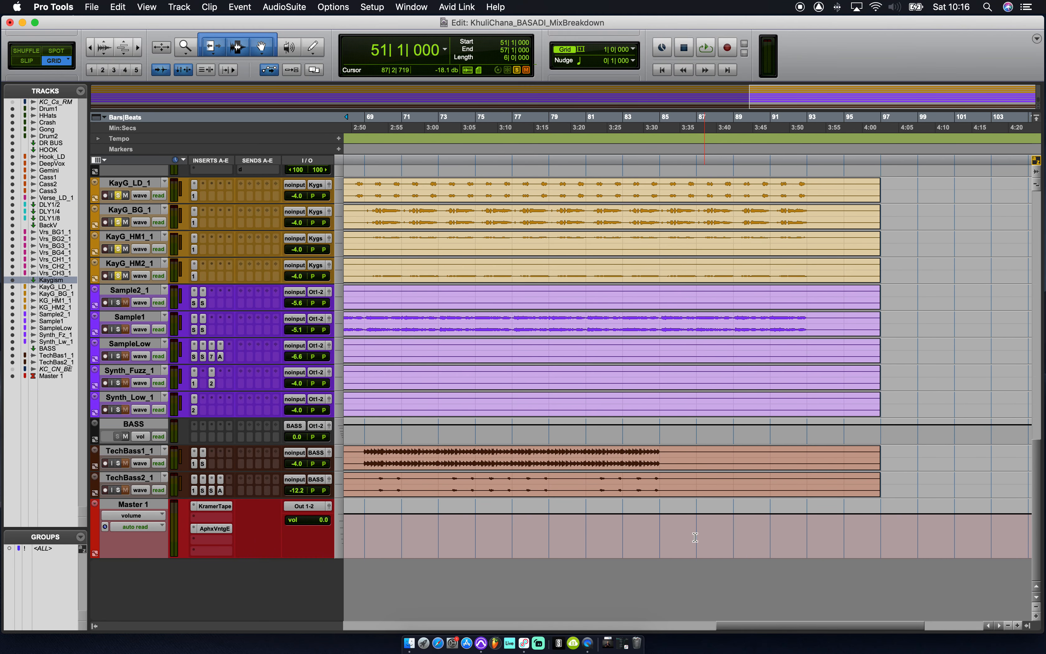
scroll(706, 534, left, 20)
click(210, 544)
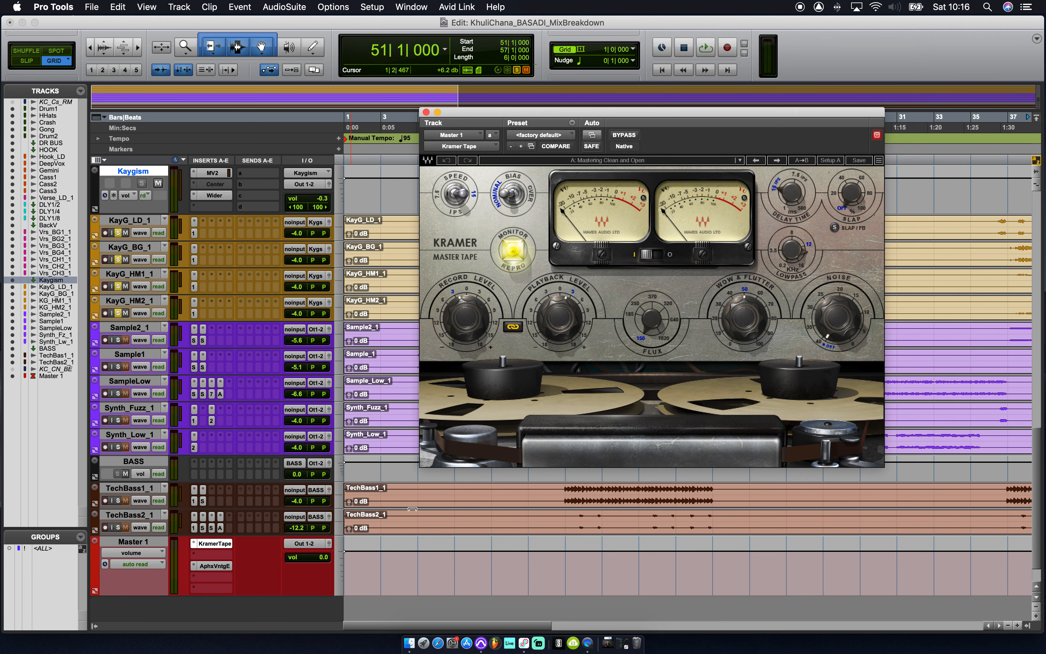
click(222, 566)
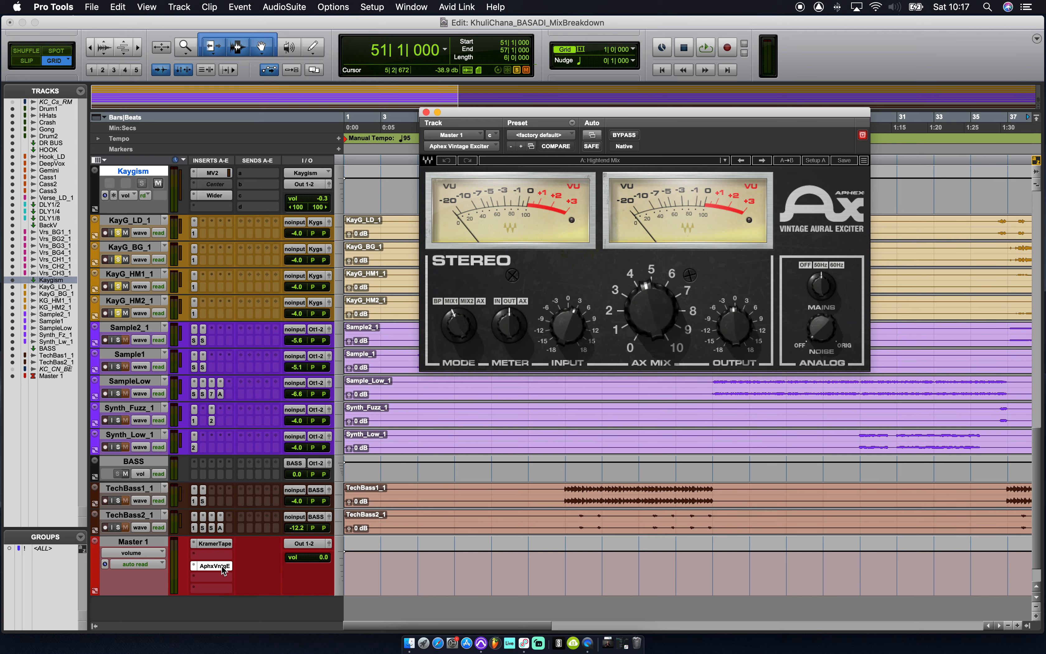
key(super+equal)
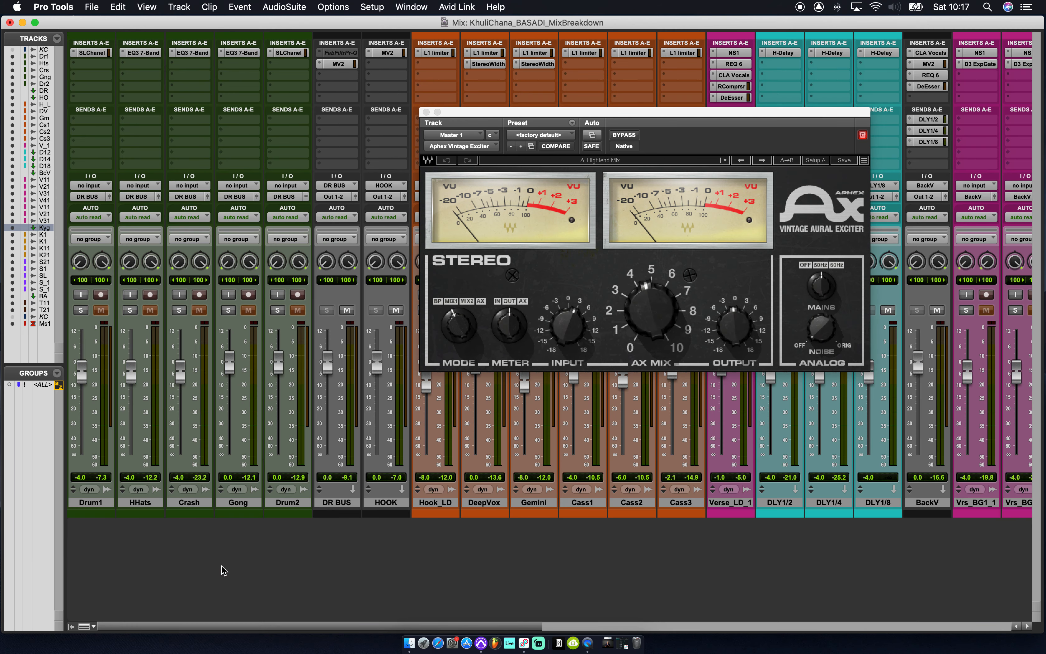
click(426, 113)
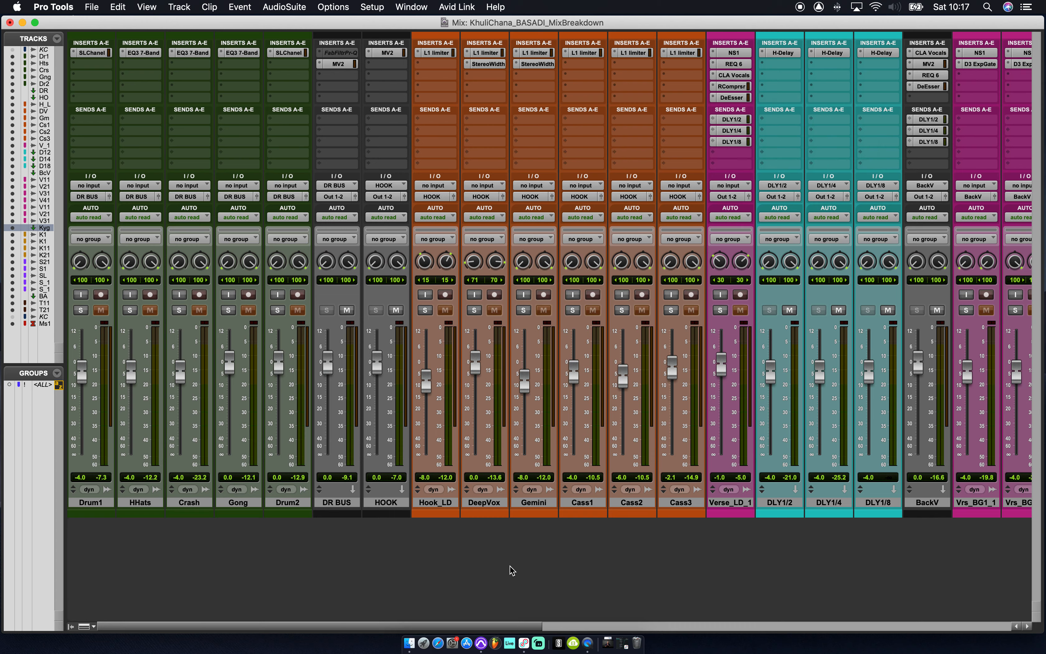
Clear the solos on KayG_LD_1, KayG_BG_1, KayG_HM1_1 and KayG_HM2_1.
scroll(512, 573, right, 15)
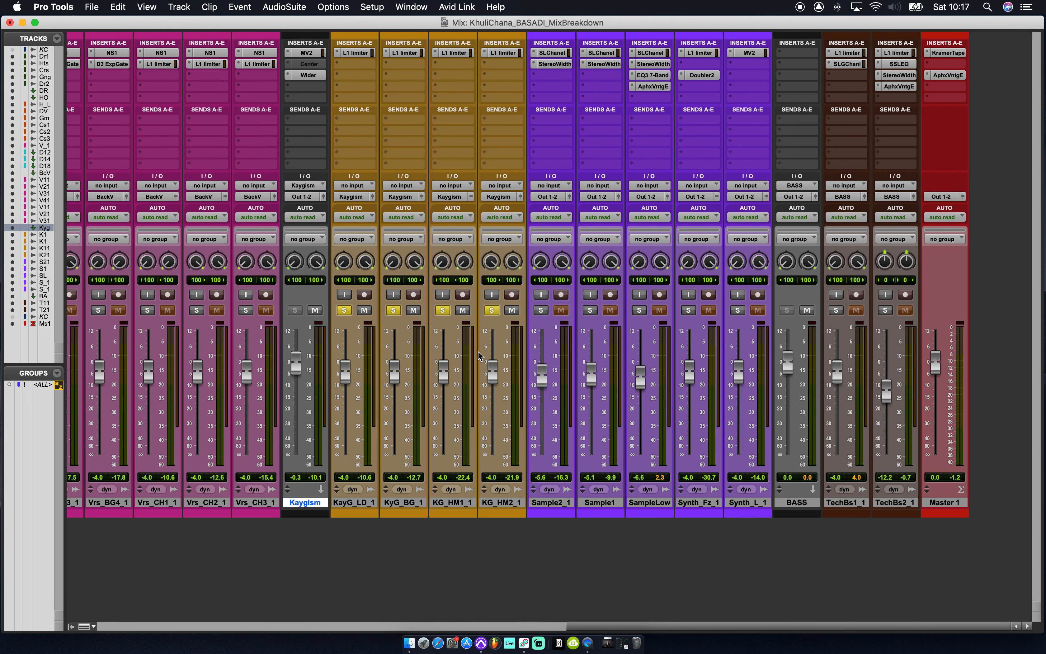
click(345, 311)
click(393, 310)
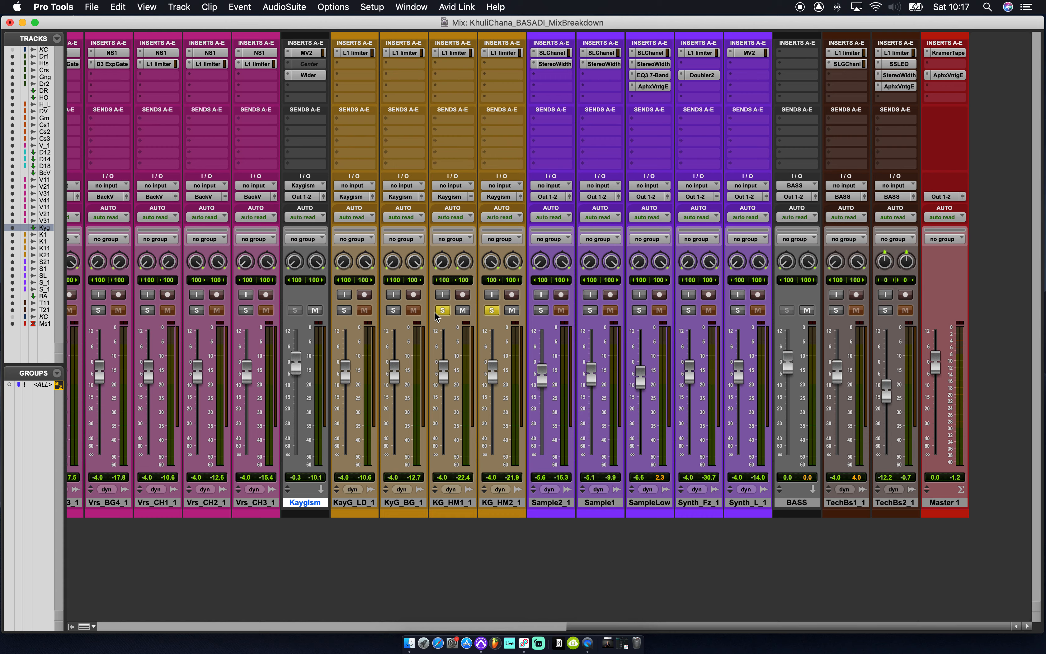
click(442, 310)
click(493, 311)
Mute HOOK, BackV, Verse_LD_1 and Kaygism, and play the instrumental mix from bar 51.
scroll(528, 602, left, 15)
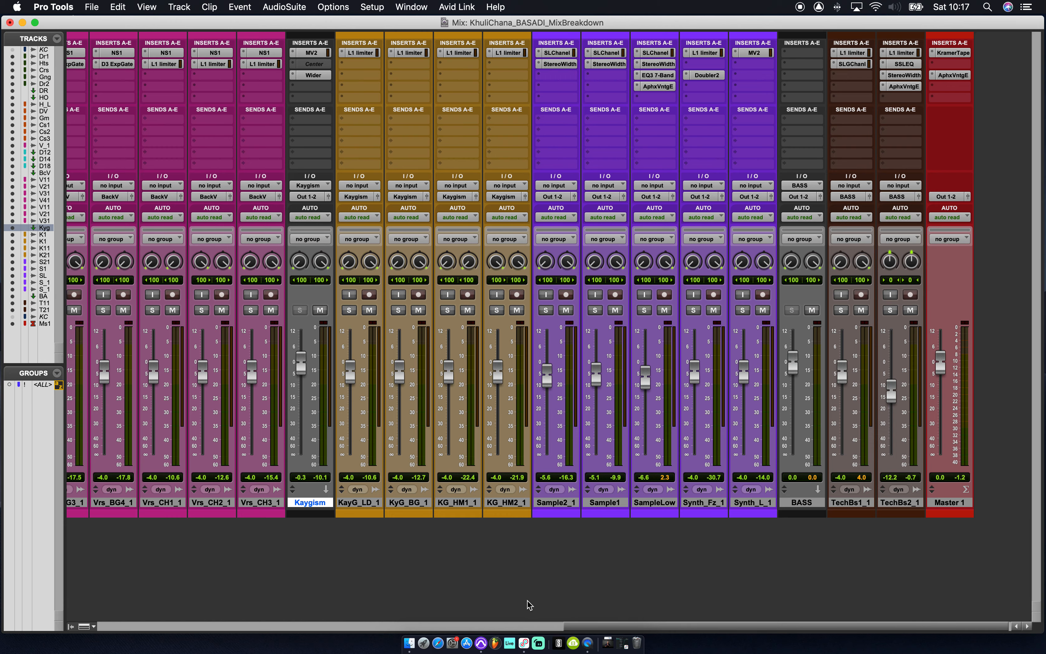
key(super+equal)
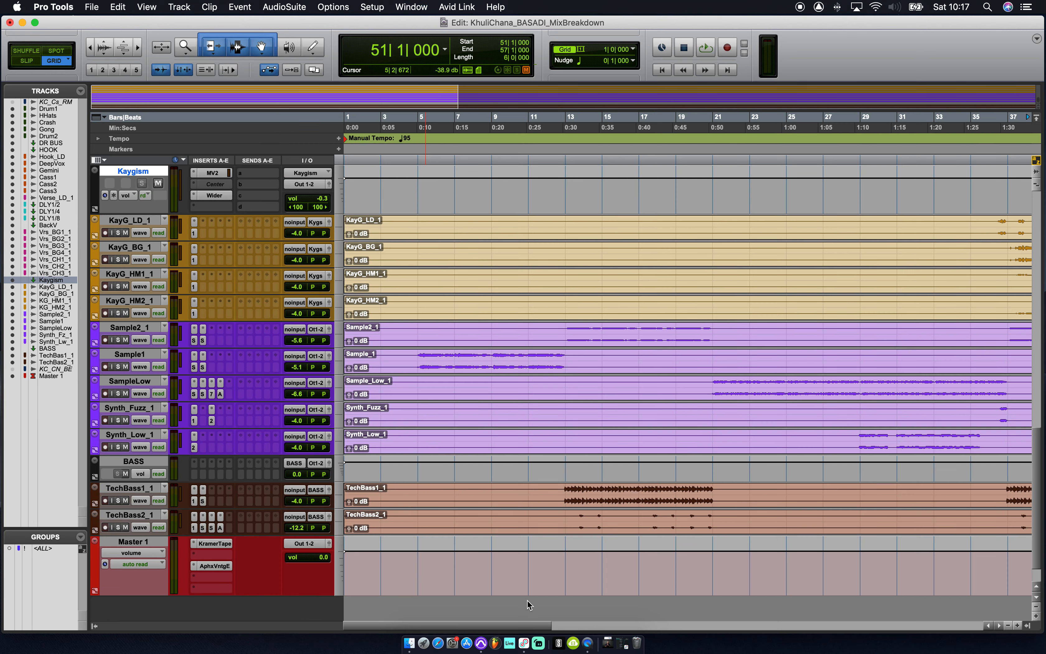
key(super+equal)
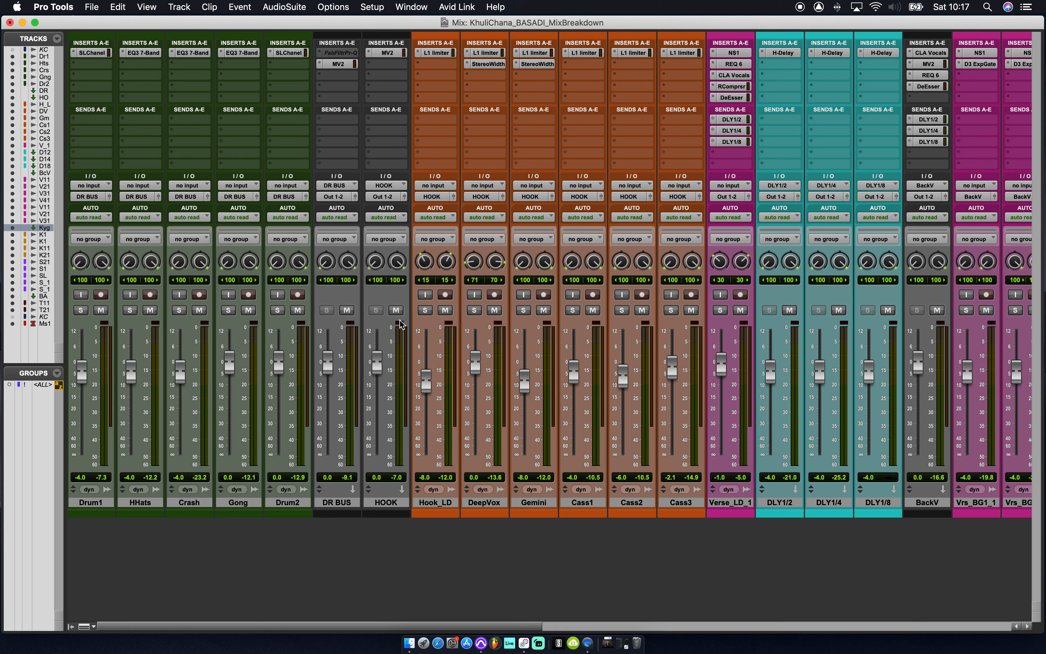
click(396, 310)
scroll(581, 542, right, 3)
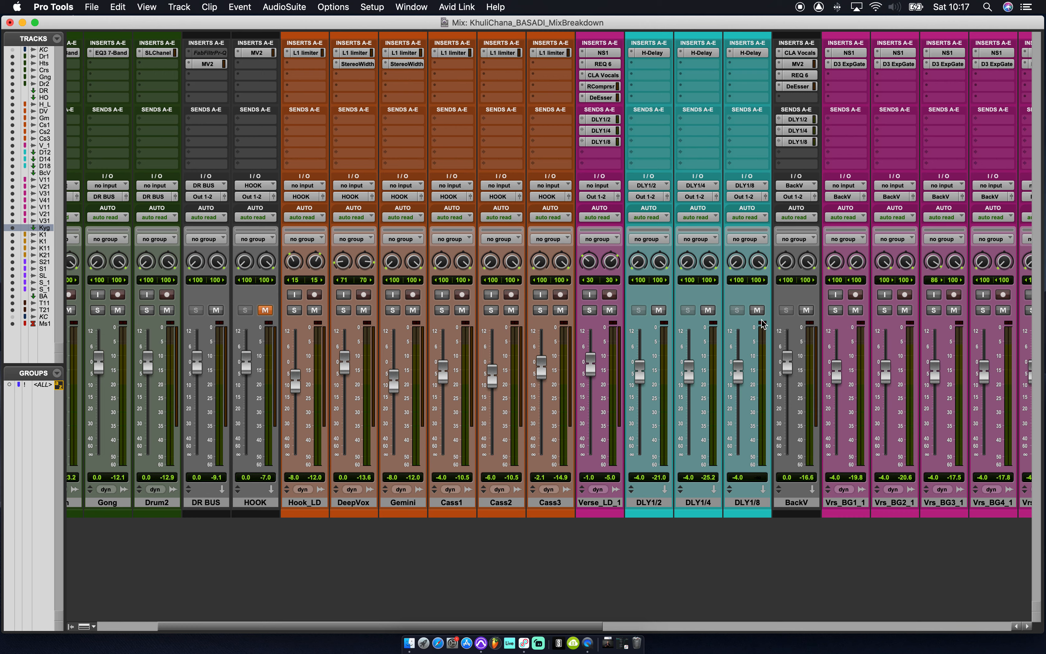
click(806, 310)
click(613, 311)
scroll(614, 314, right, 10)
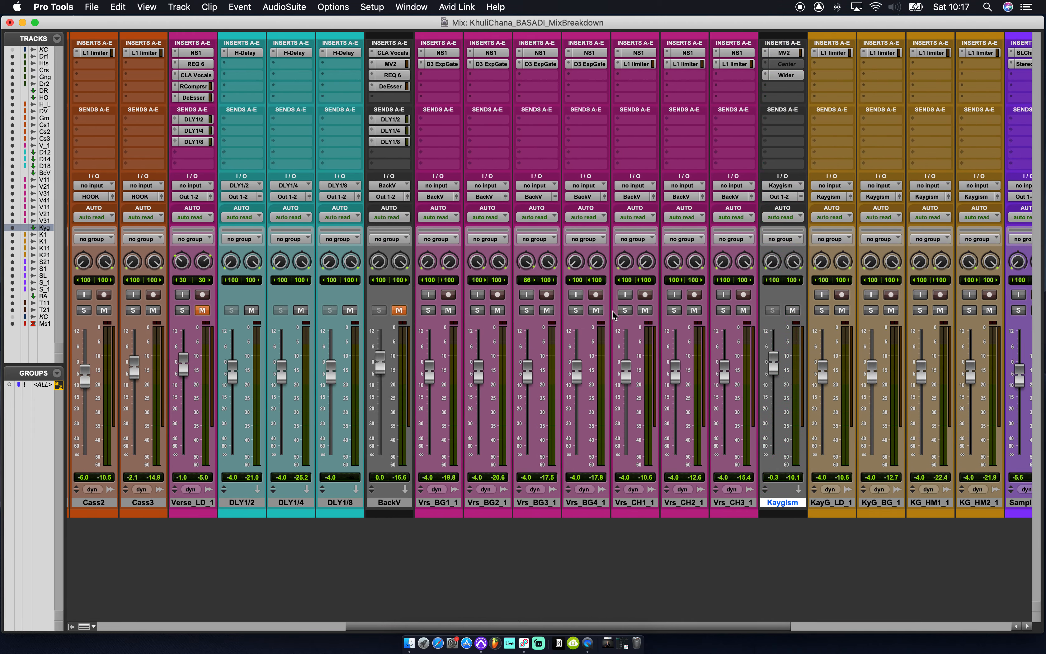
click(793, 311)
scroll(796, 315, right, 8)
key(space)
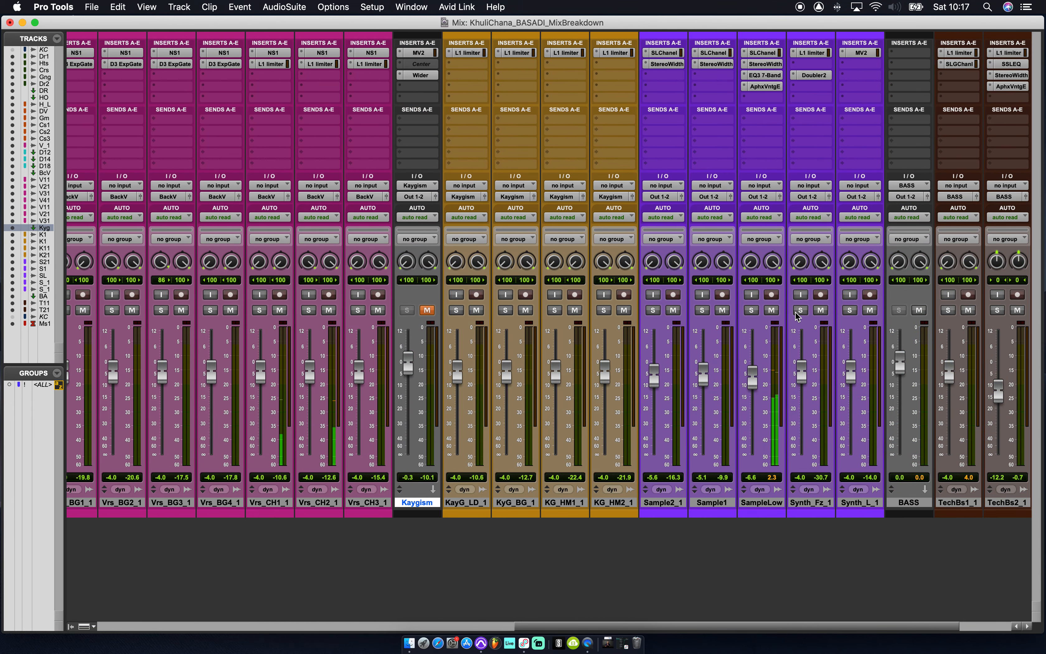
Examine the full arrangement in the Edit window, from the Master 1 track up to Drum1, during instrumental playback, and stop playback.
scroll(794, 588, left, 20)
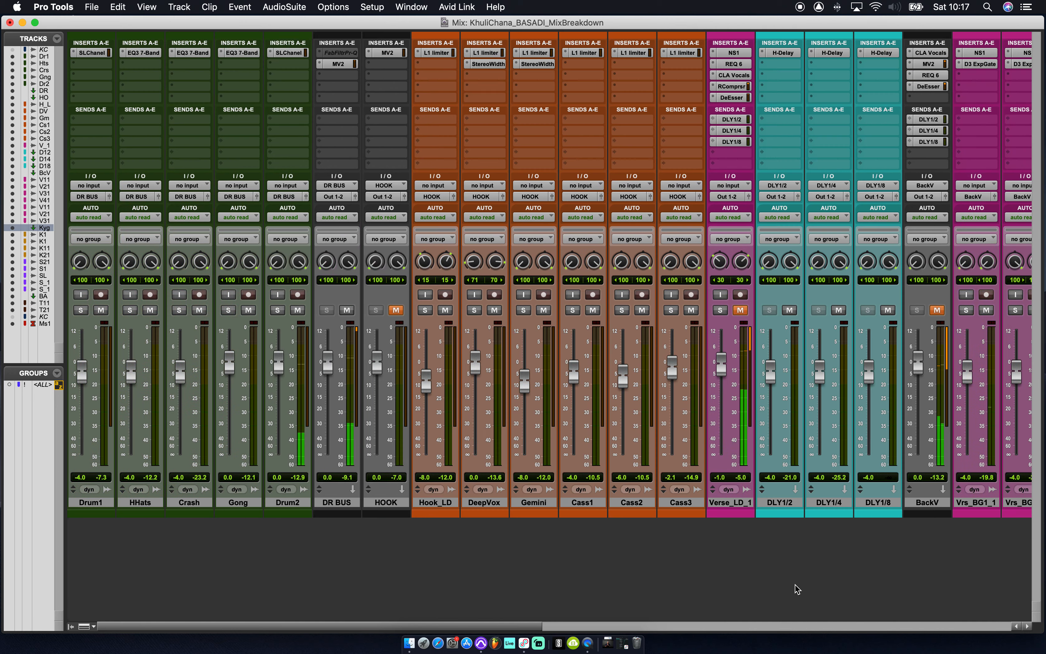
key(super+equal)
scroll(795, 587, up, 5)
scroll(795, 586, right, 15)
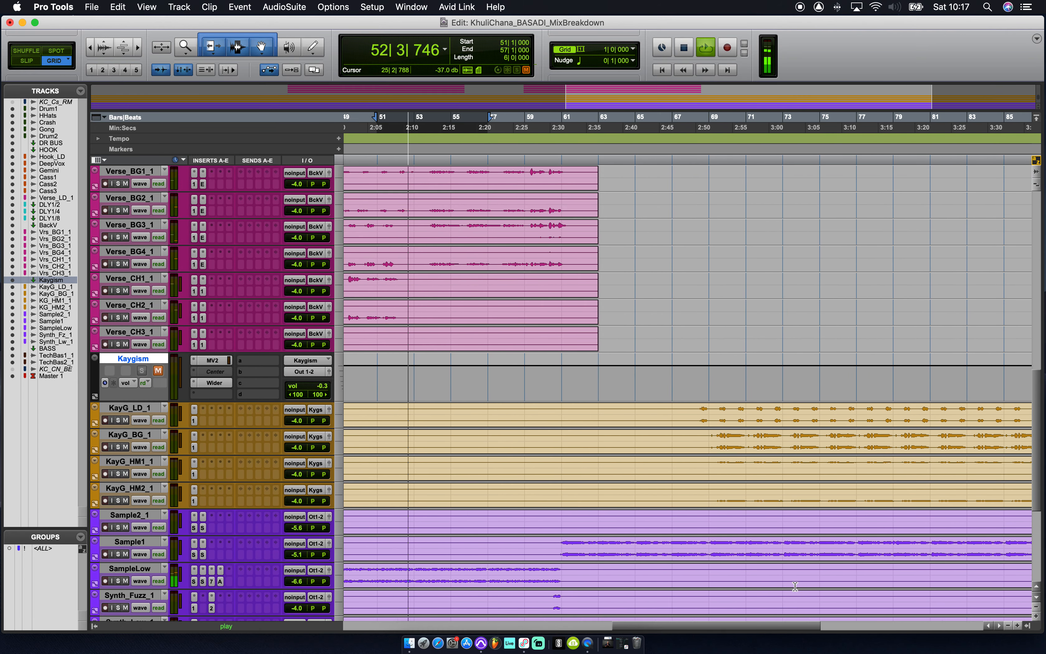
scroll(795, 586, down, 5)
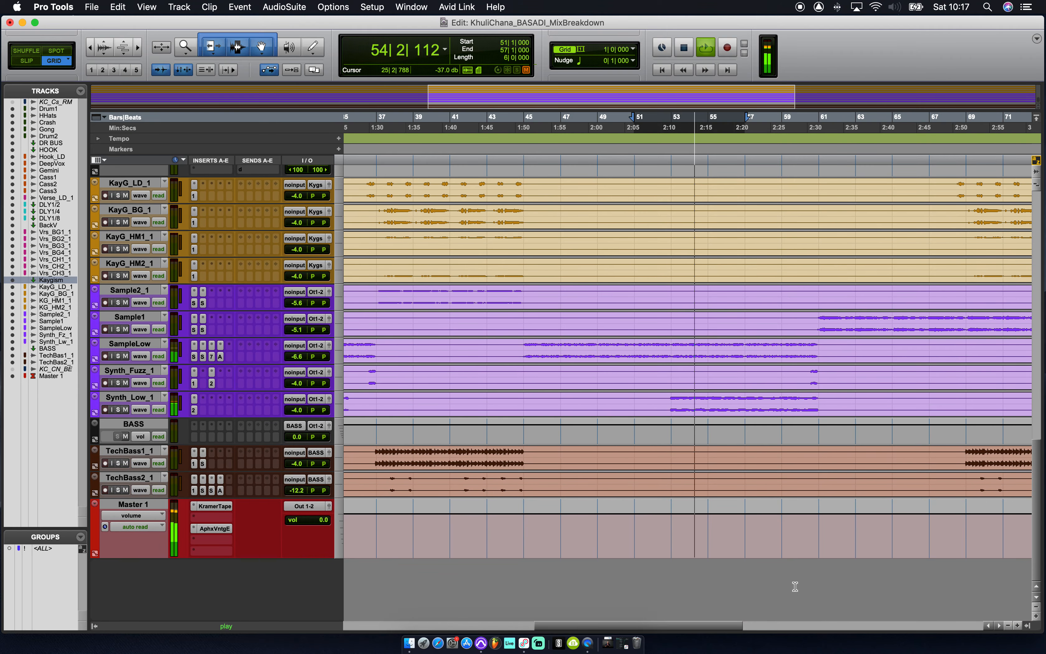
scroll(794, 586, up, 5)
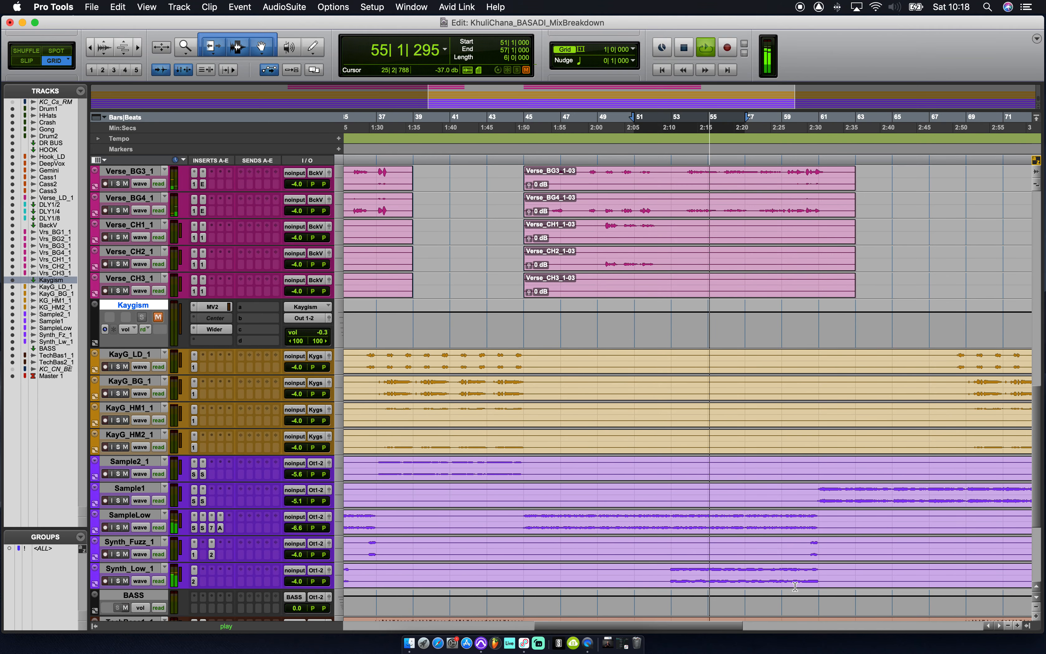
scroll(795, 588, down, 2)
scroll(795, 588, up, 3)
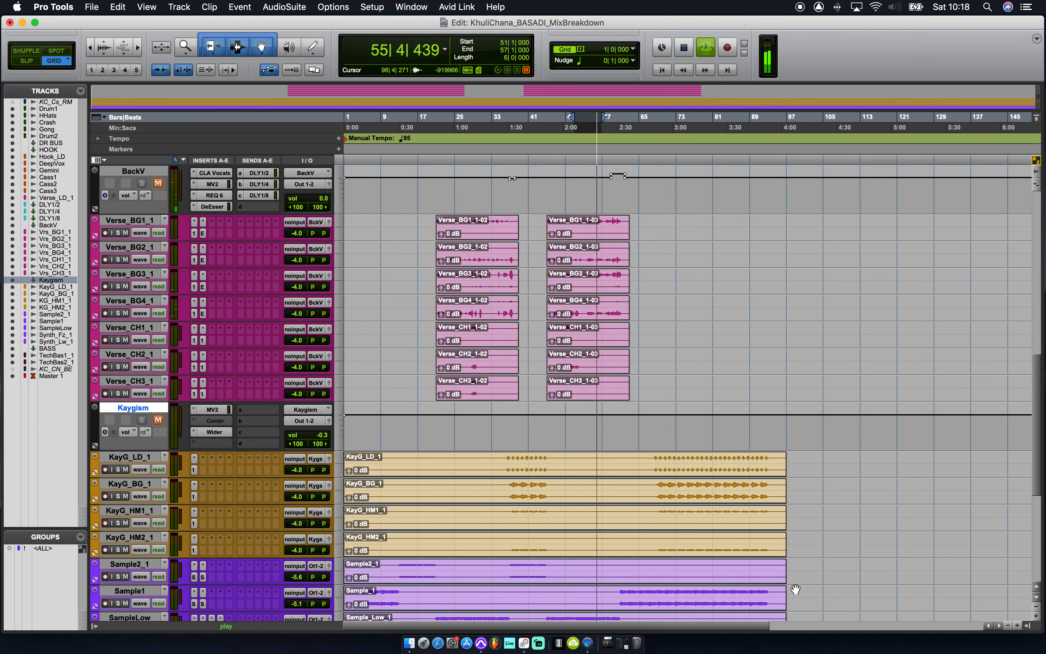
scroll(795, 588, down, 4)
scroll(795, 588, up, 3)
scroll(795, 588, up, 10)
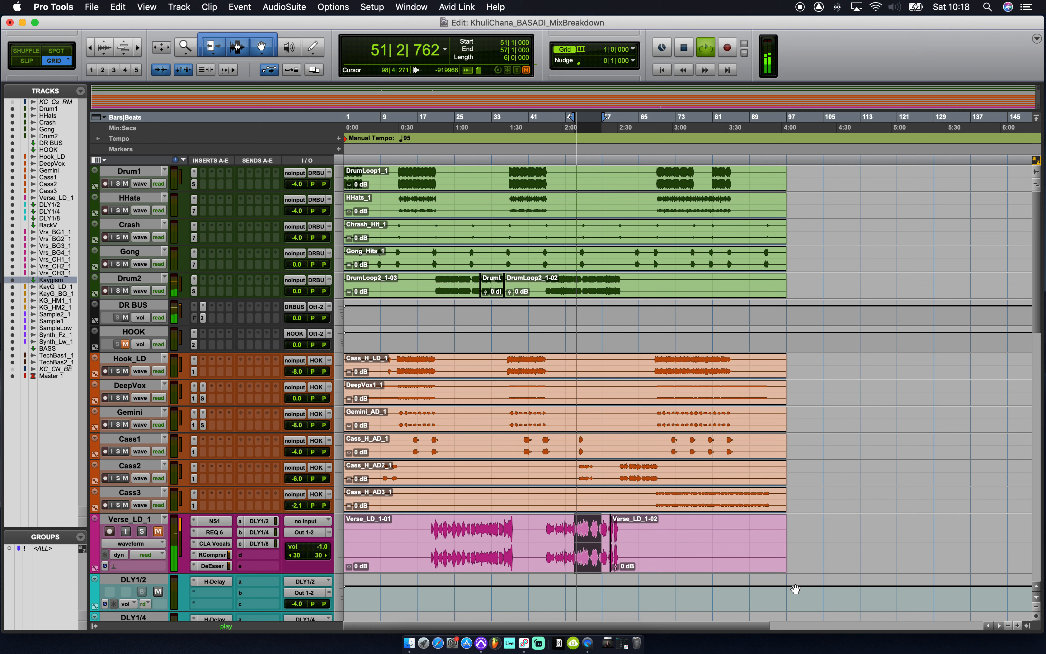
key(space)
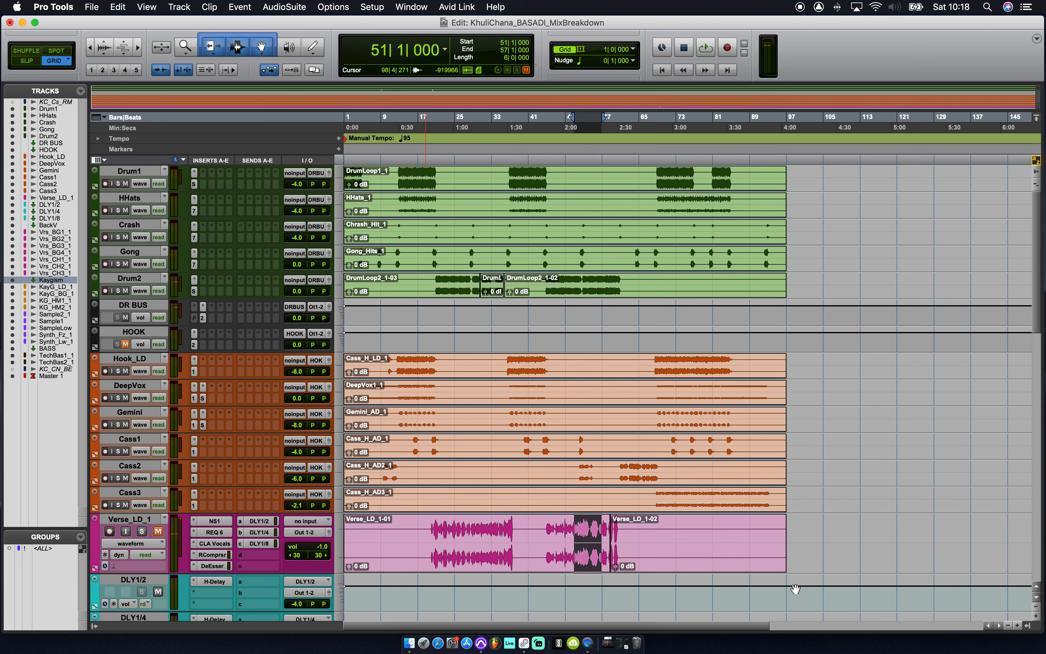